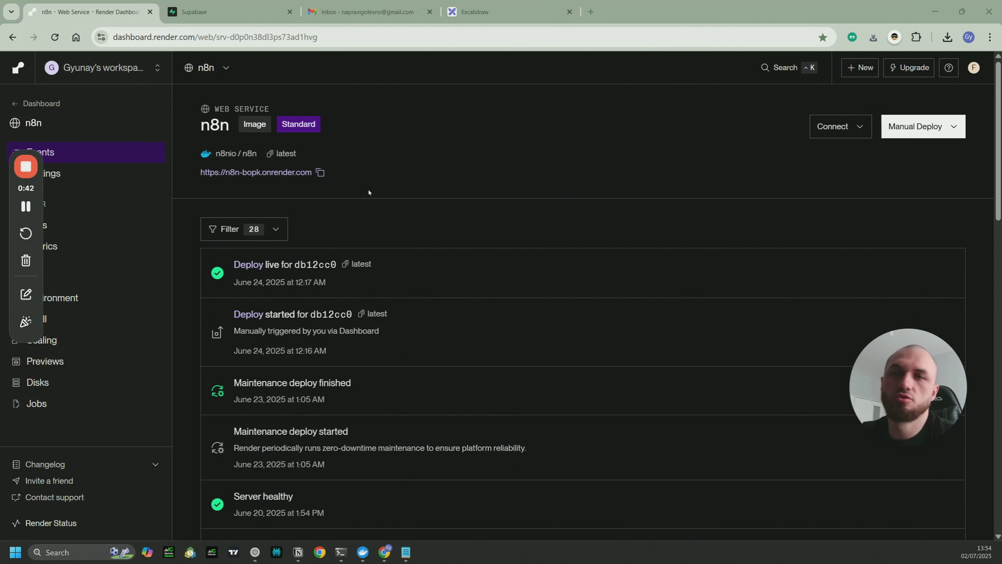
- Open the n8n service's onrender.com address, check the workflows overview loads, then close it
click(283, 173)
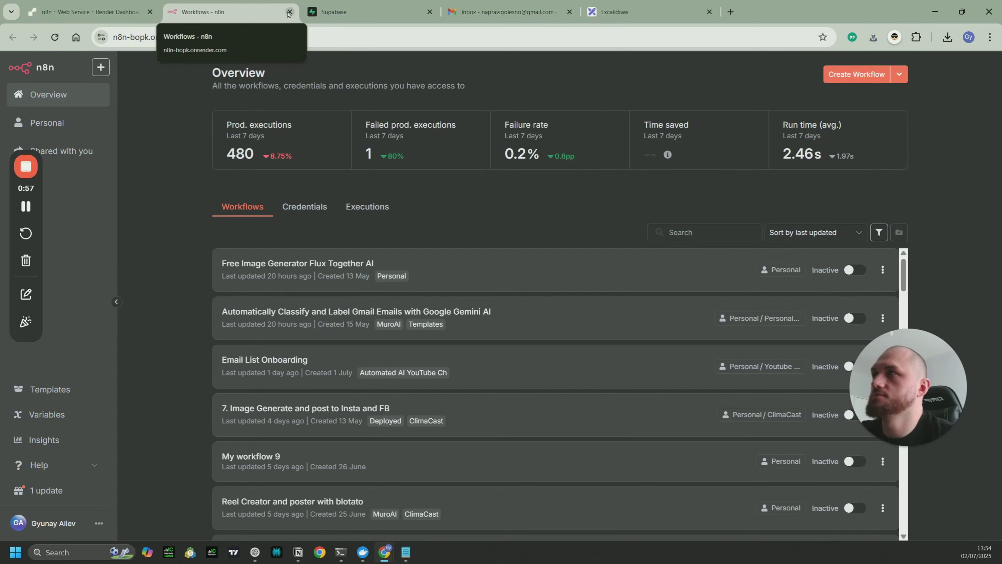
click(289, 13)
- Review the Excalidraw diagram linking Supabase storage to the Render-hosted n8n, then go to the Supabase sign-in page
click(499, 17)
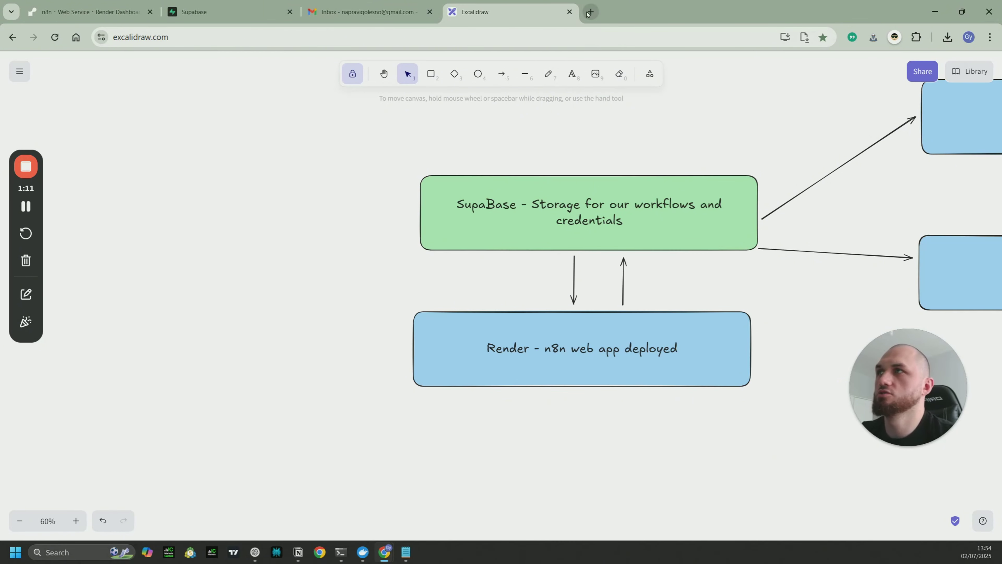
click(228, 12)
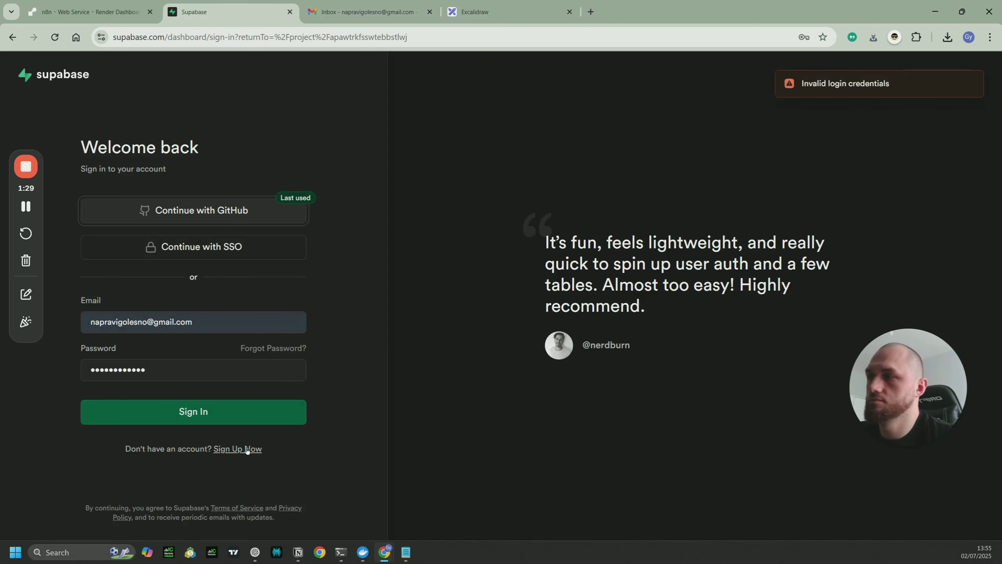
- Sign up for a new Supabase account with the suggested Gmail address and a strong password
click(237, 449)
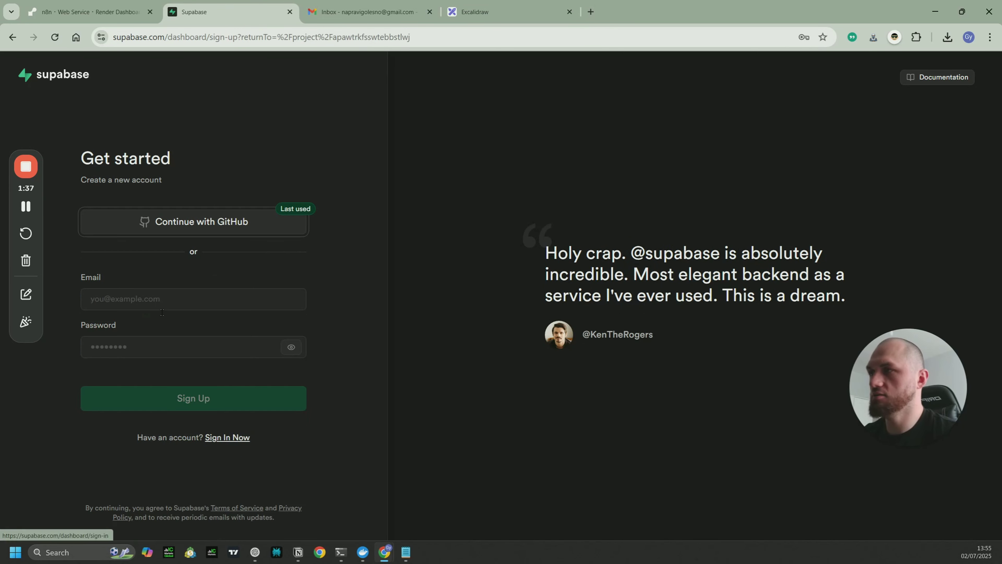
click(161, 302)
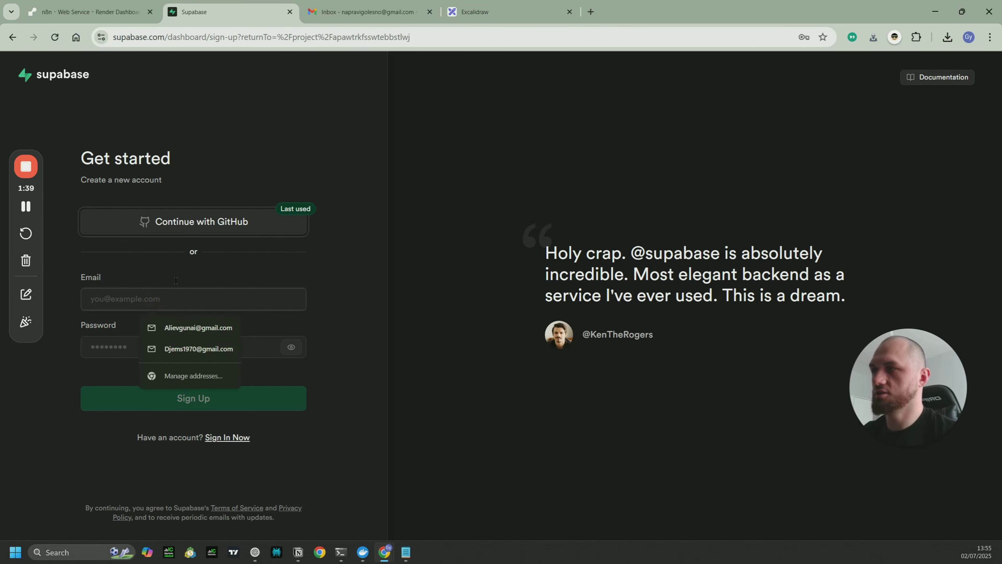
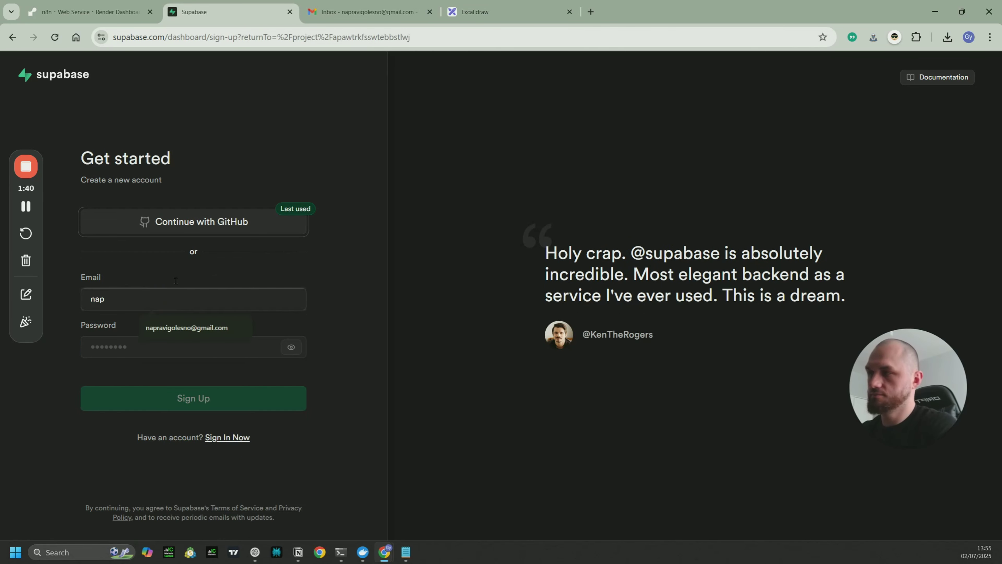
key(Down)
key(Return)
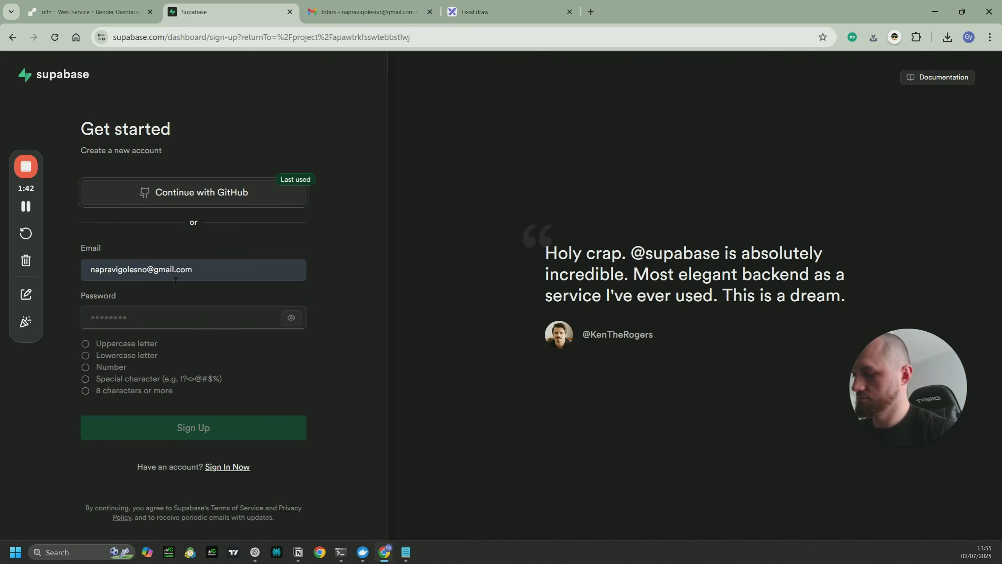
key(Tab)
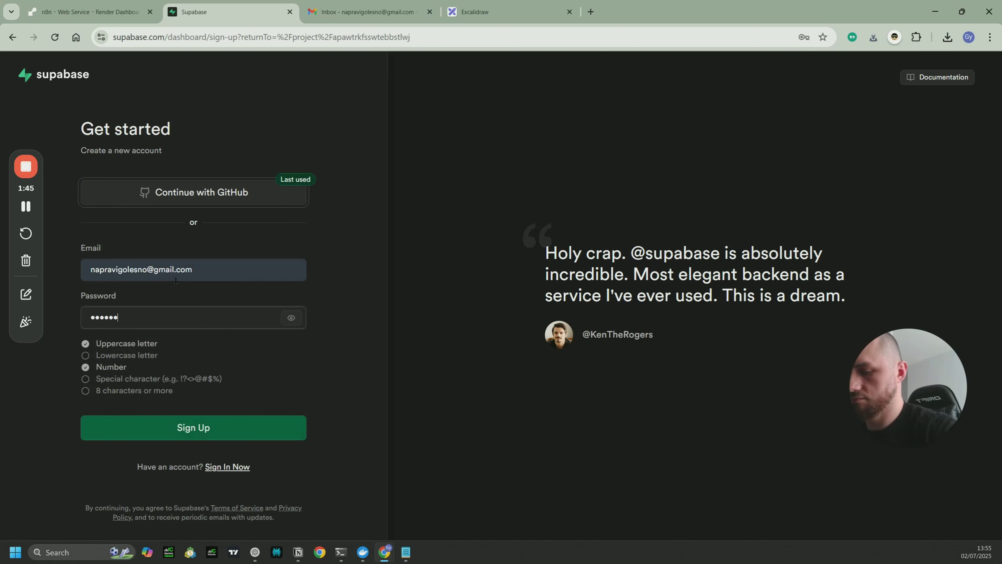
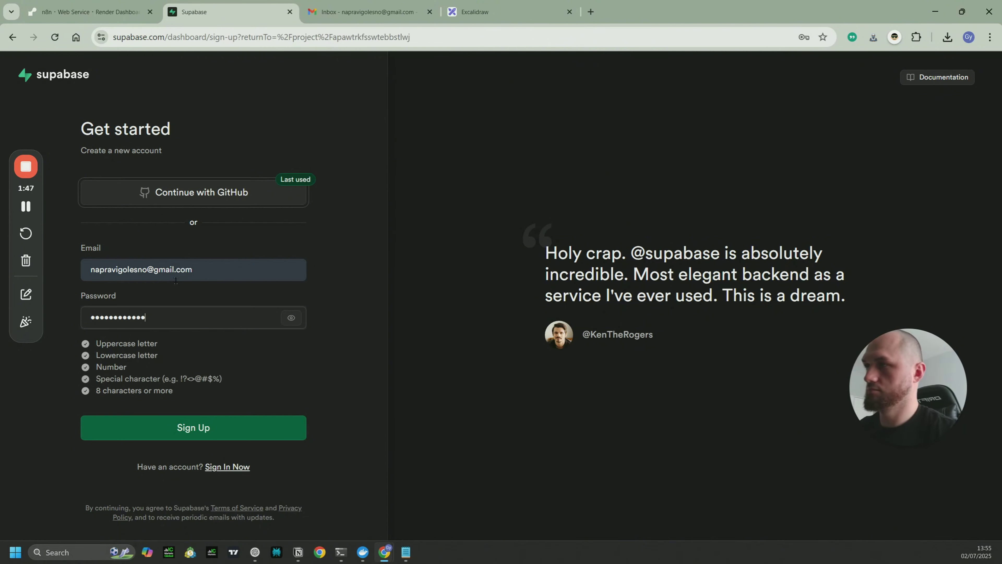
click(206, 426)
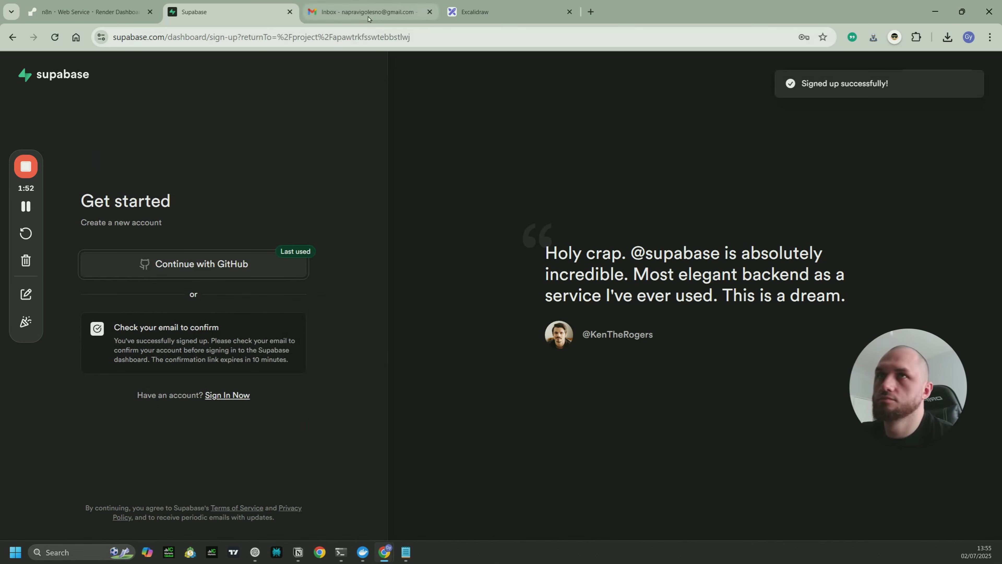
- Open Supabase's confirmation email in Gmail and confirm the new account's email address
click(380, 13)
click(374, 162)
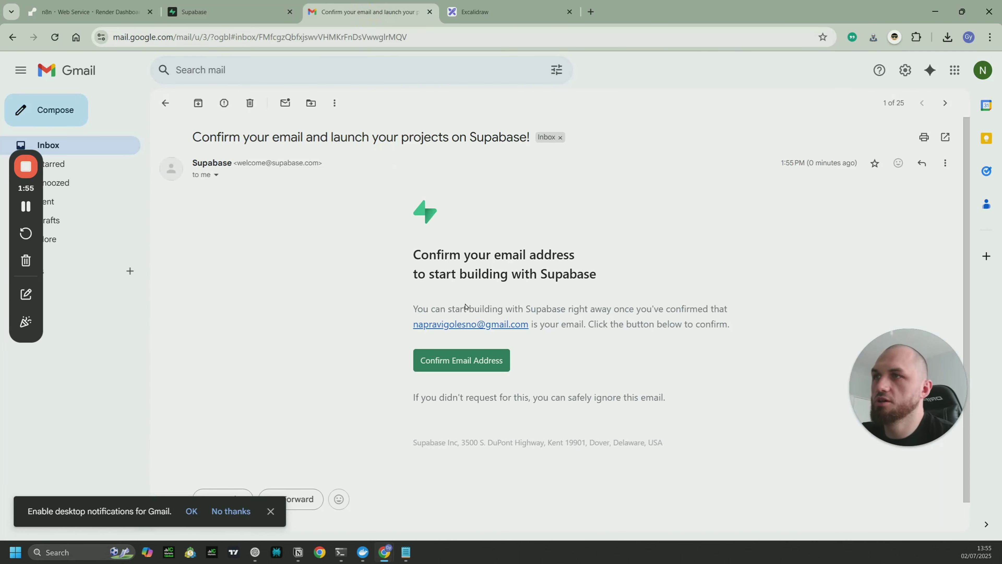
click(466, 367)
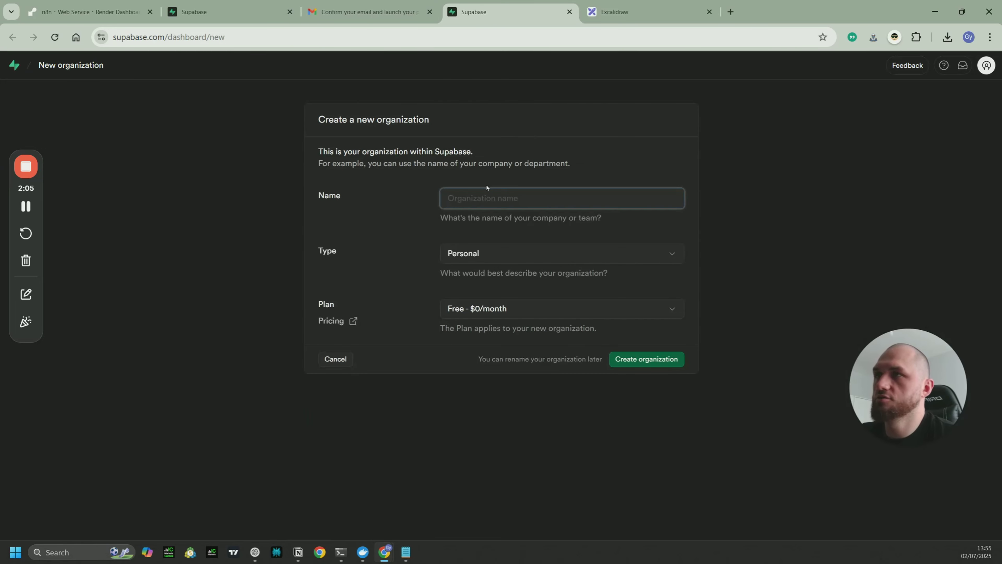
- Create the organization 'n8n tutorial', keeping type Personal and the Free plan
click(504, 195)
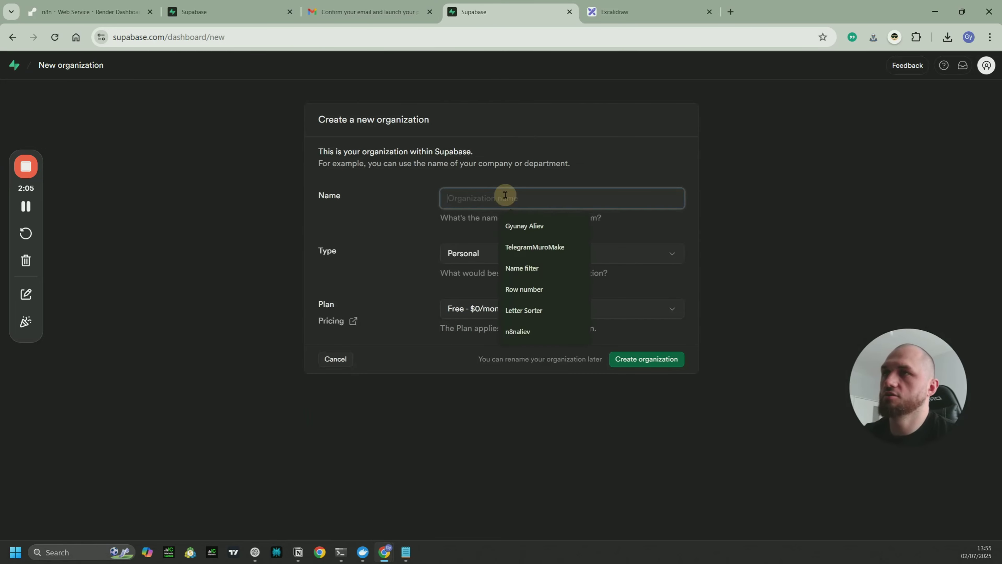
click(545, 160)
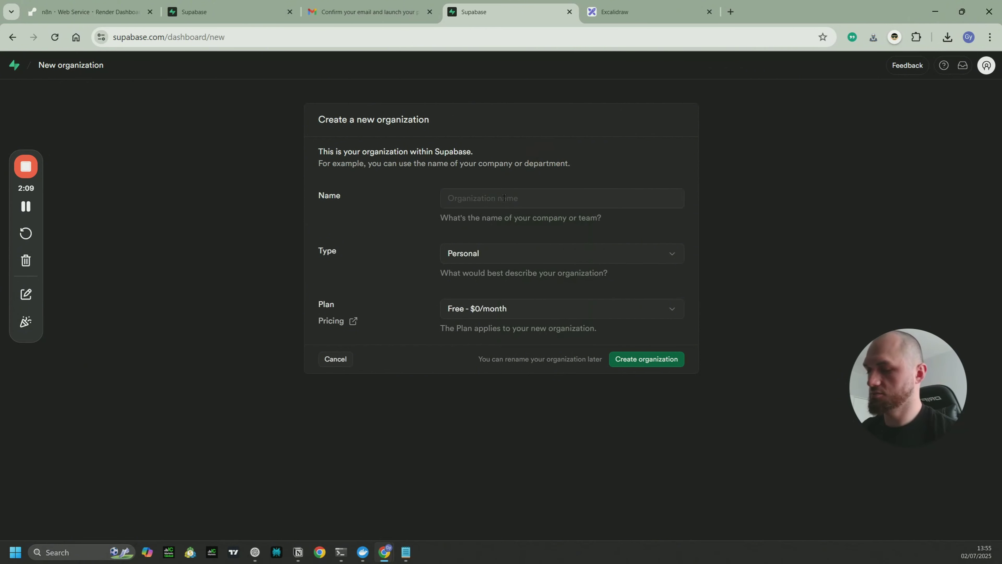
click(504, 198)
text(n)
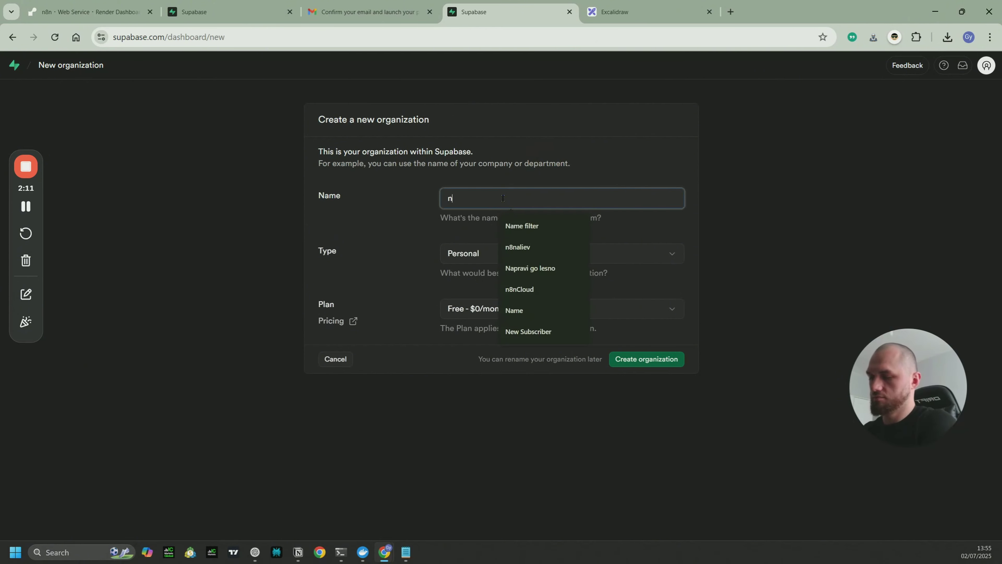
text(8n tuto)
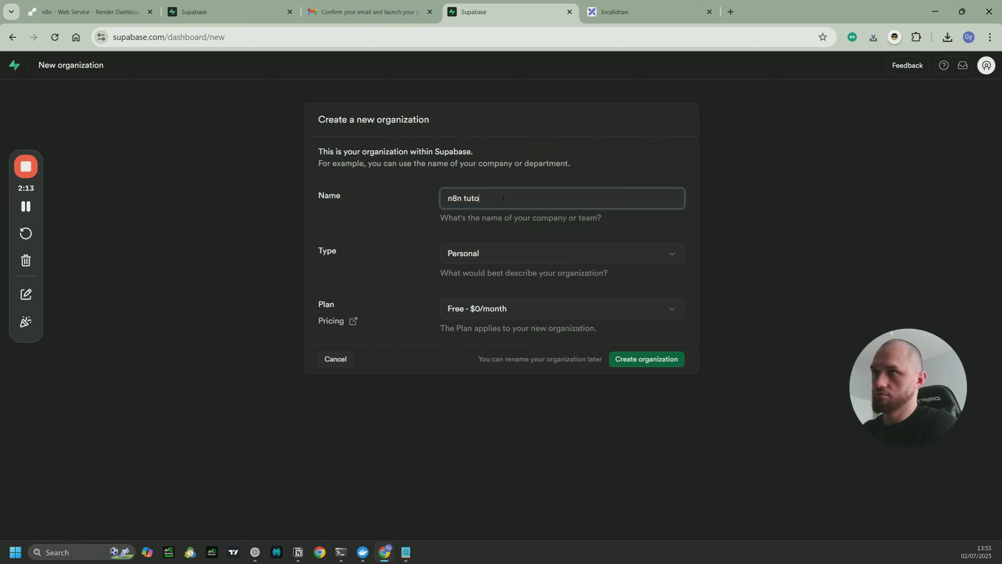
text(rial)
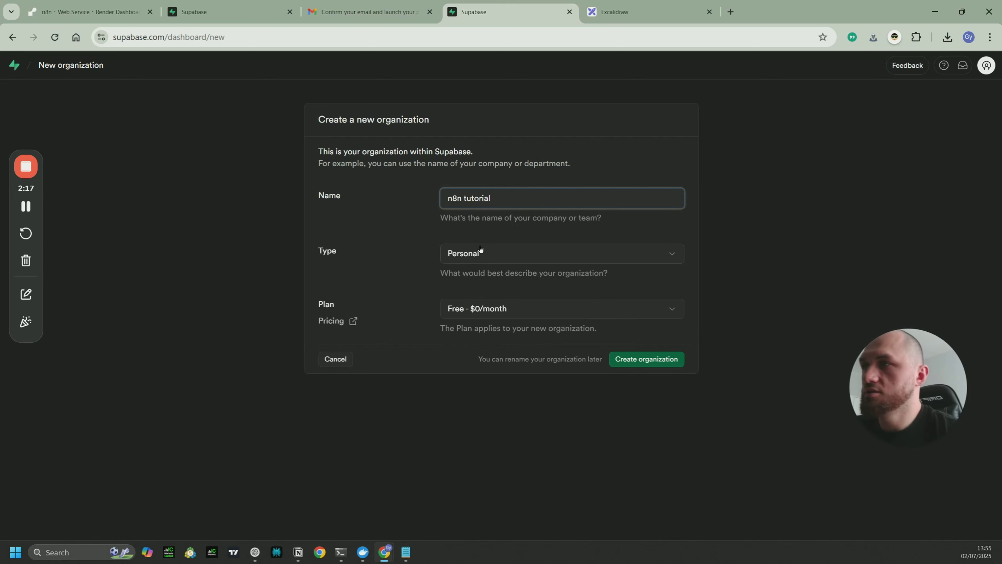
click(650, 360)
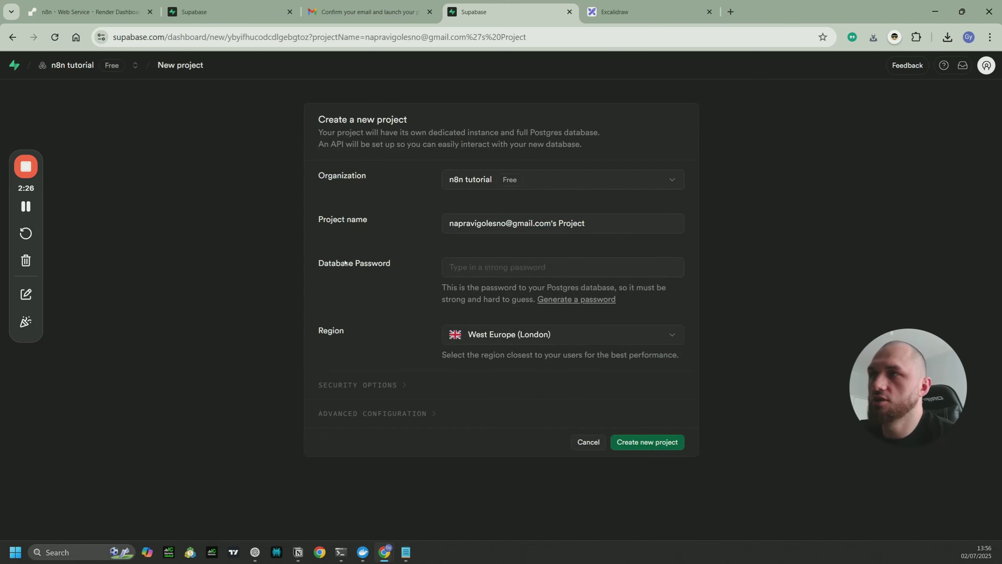
- Create the Supabase project with a strong database password in West Europe (London), then return to Render
drag(320, 262, 481, 264)
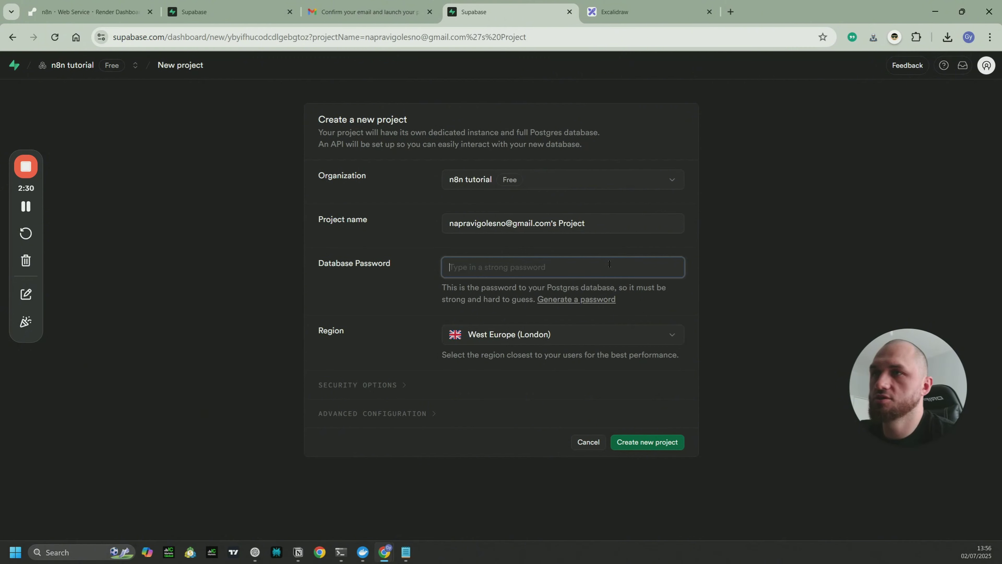
click(508, 266)
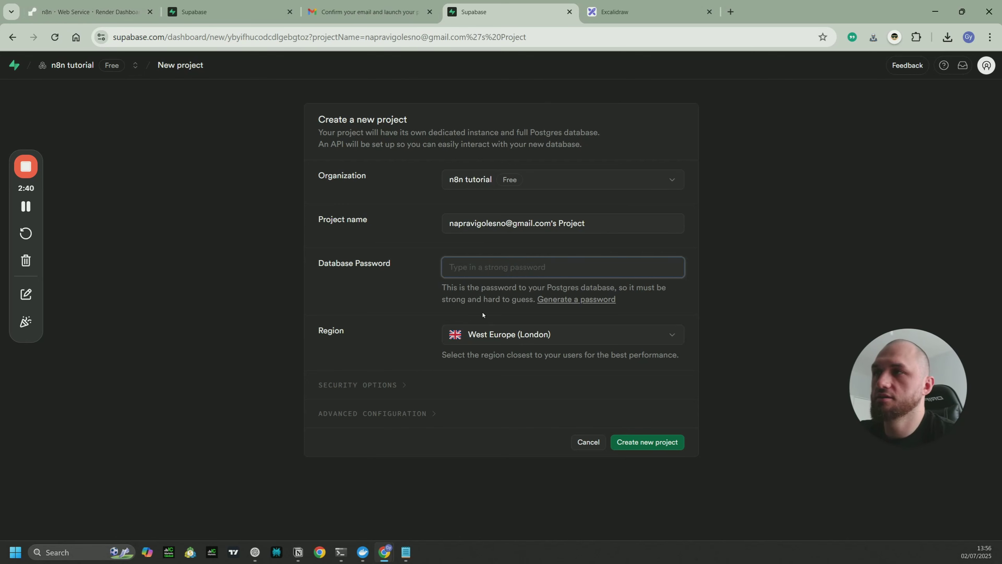
click(489, 264)
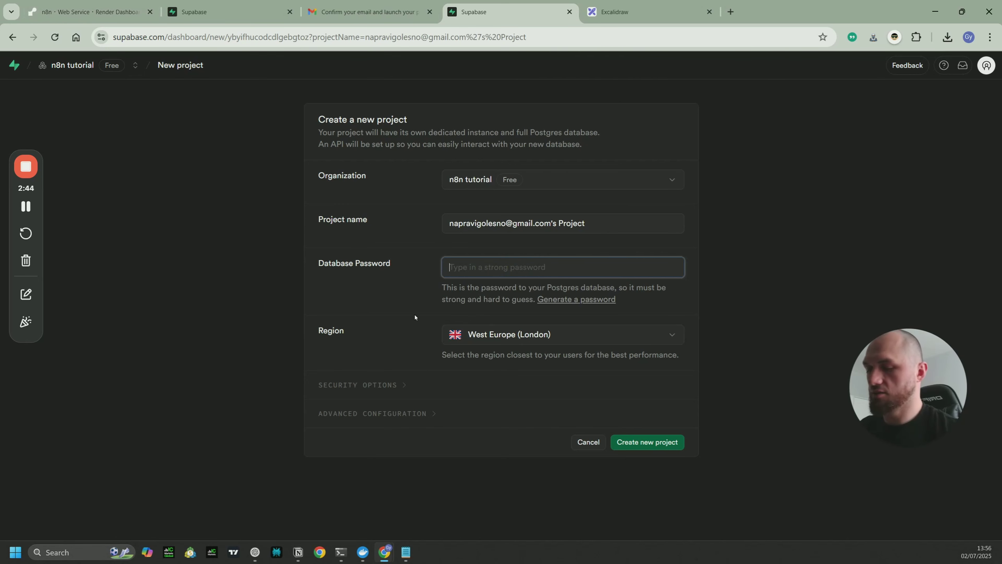
text(a)
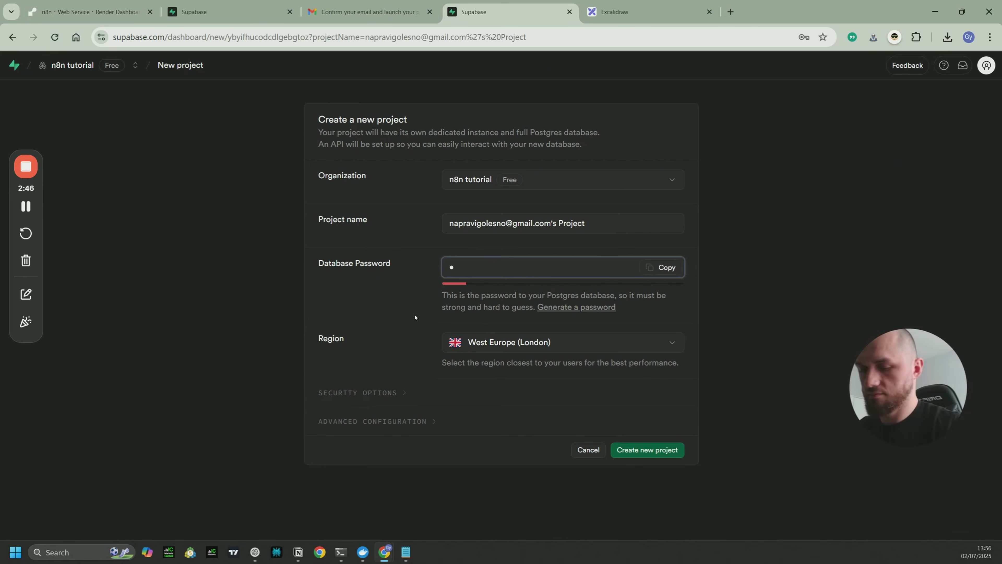
text(********)
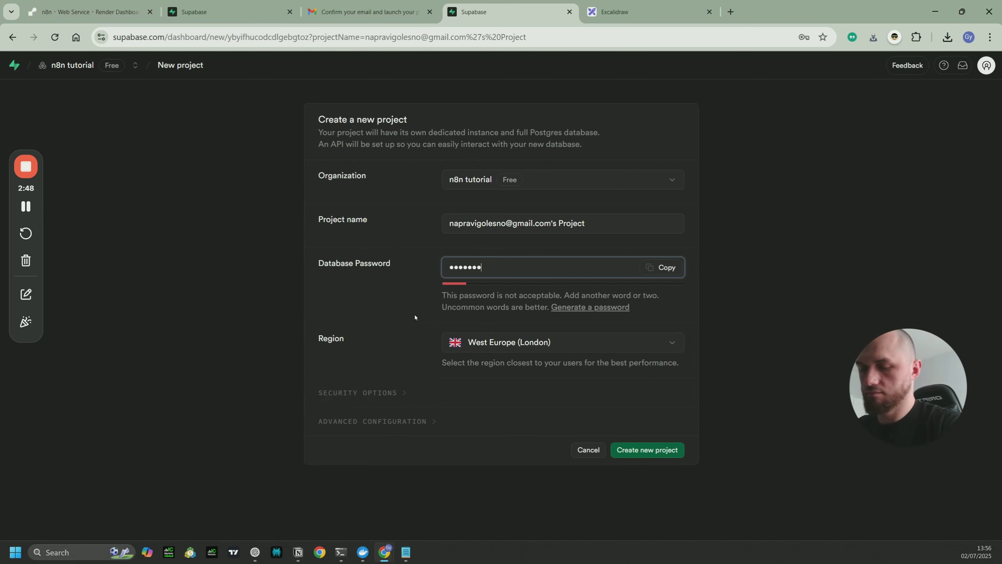
text(***)
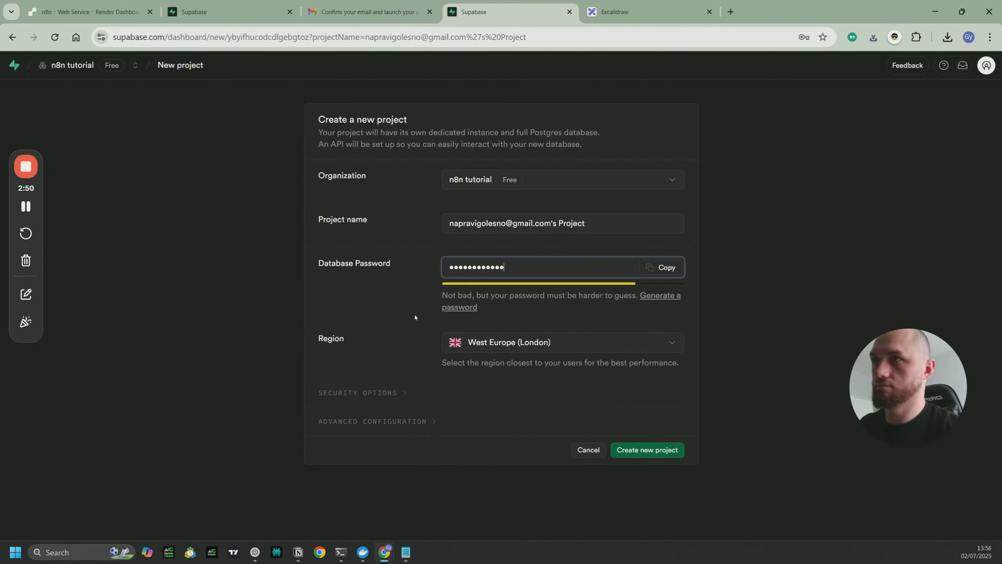
text(*)
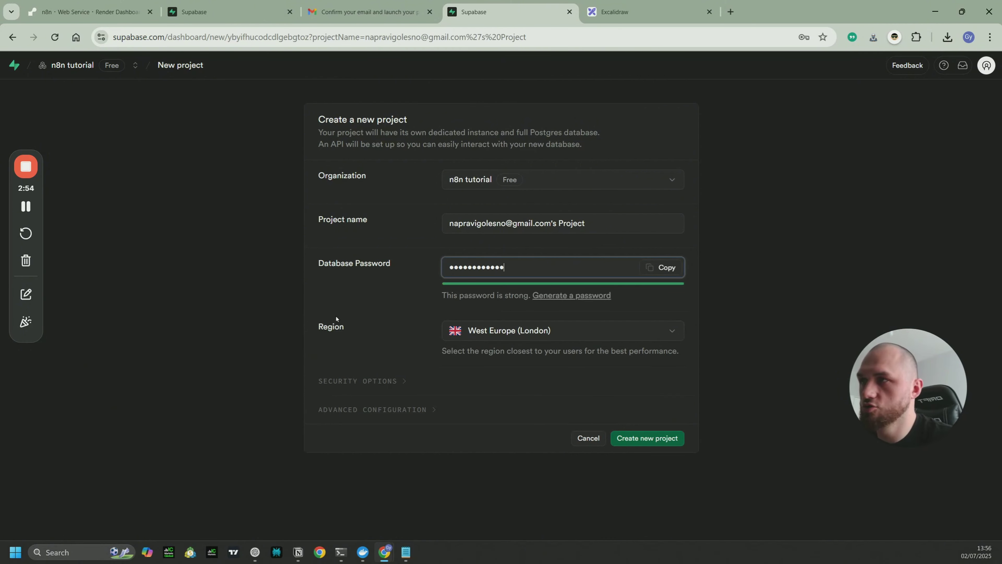
click(593, 337)
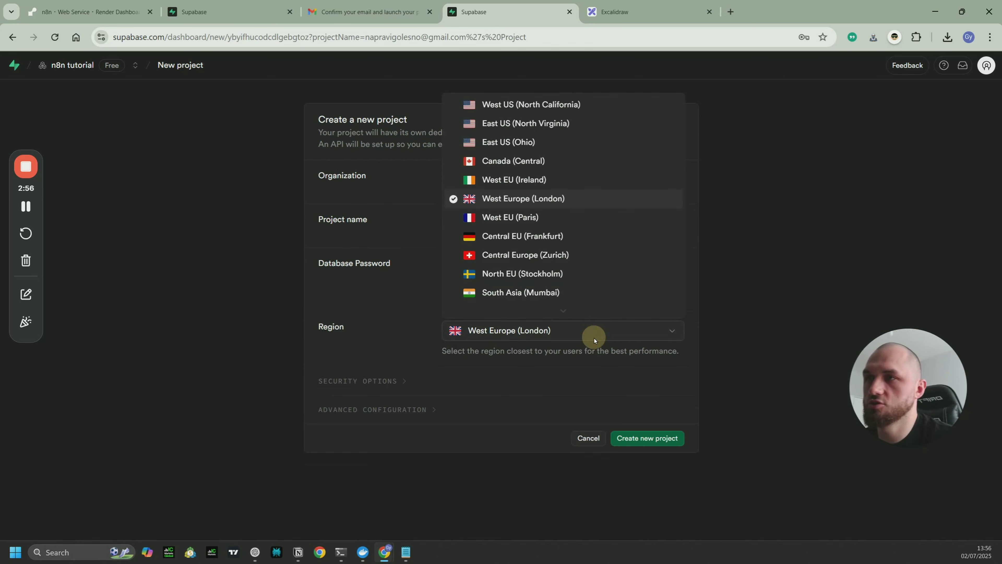
click(535, 198)
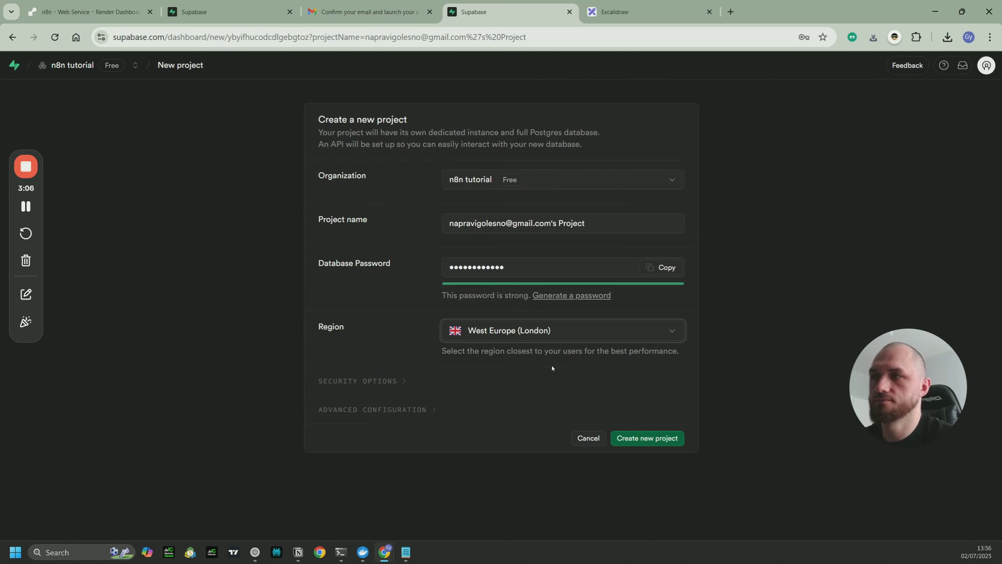
click(639, 432)
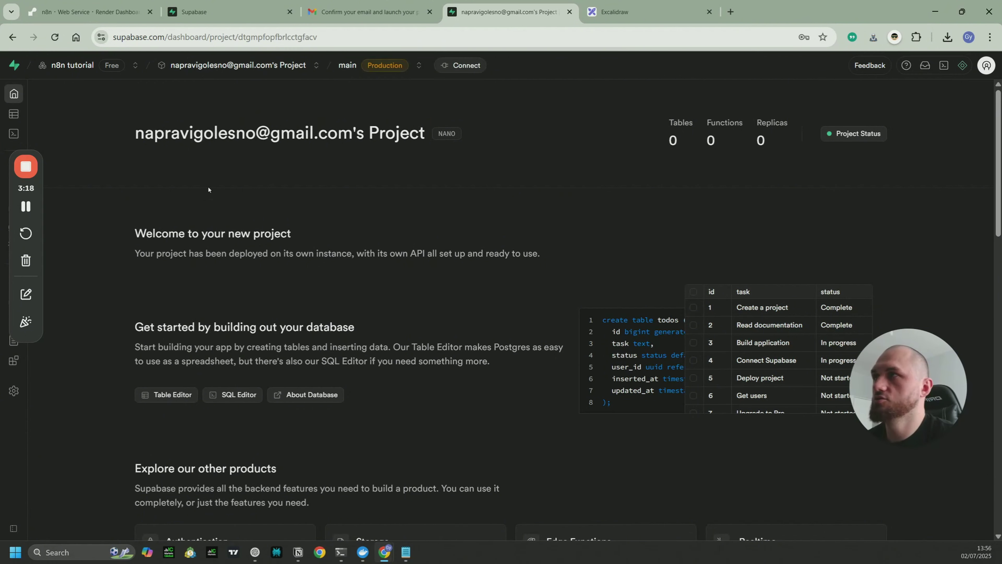
click(106, 11)
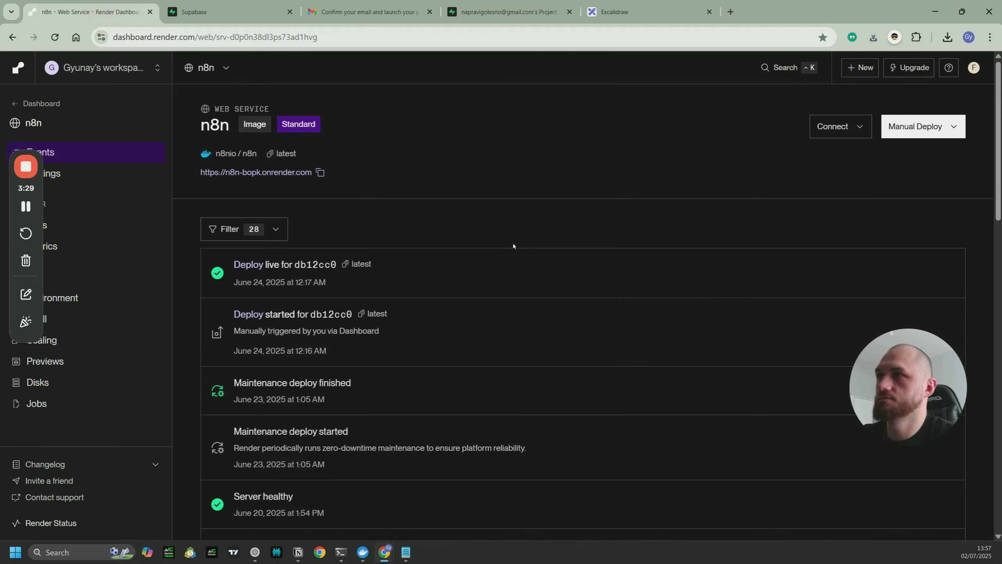
- Sign out of the current Render account
click(971, 70)
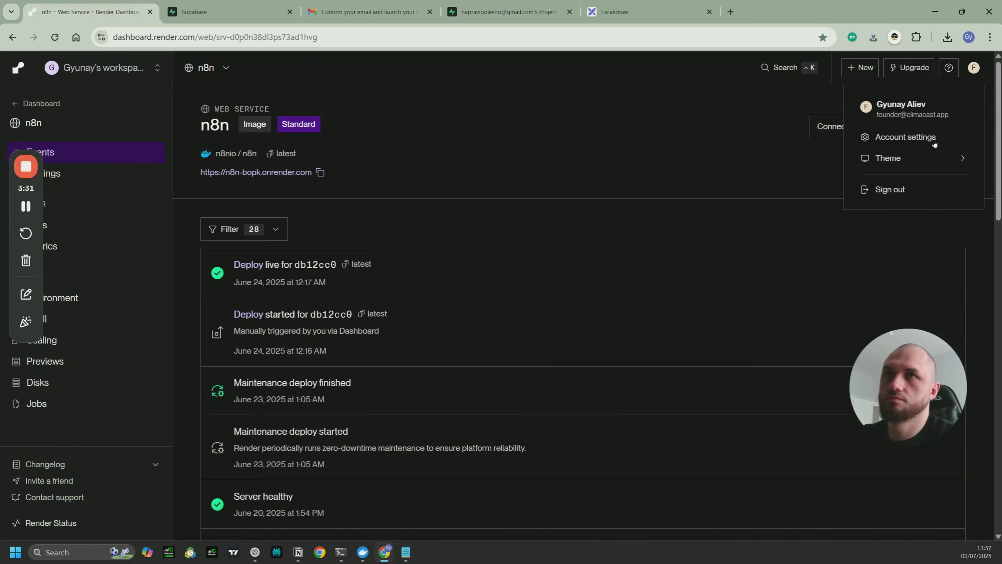
click(892, 188)
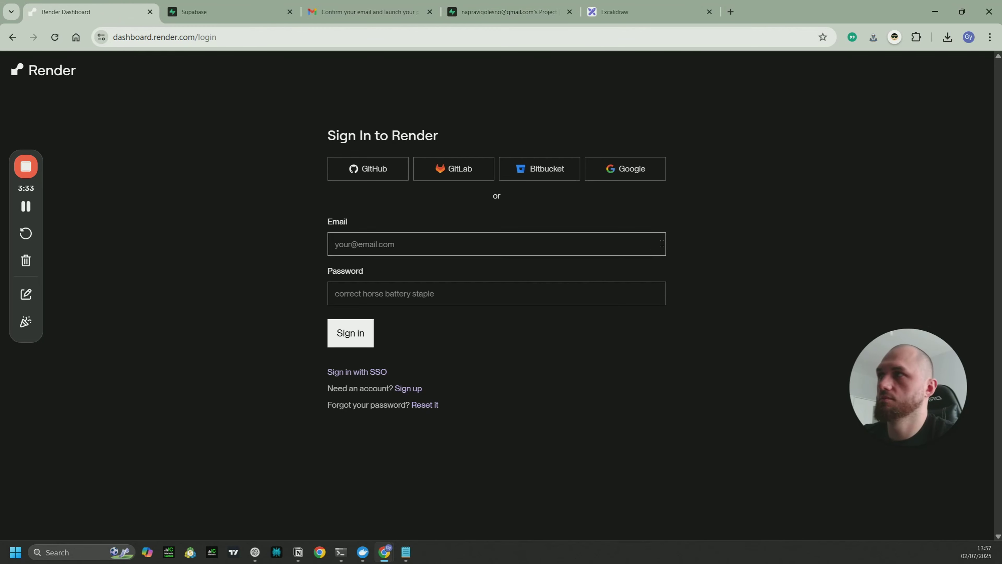
click(162, 37)
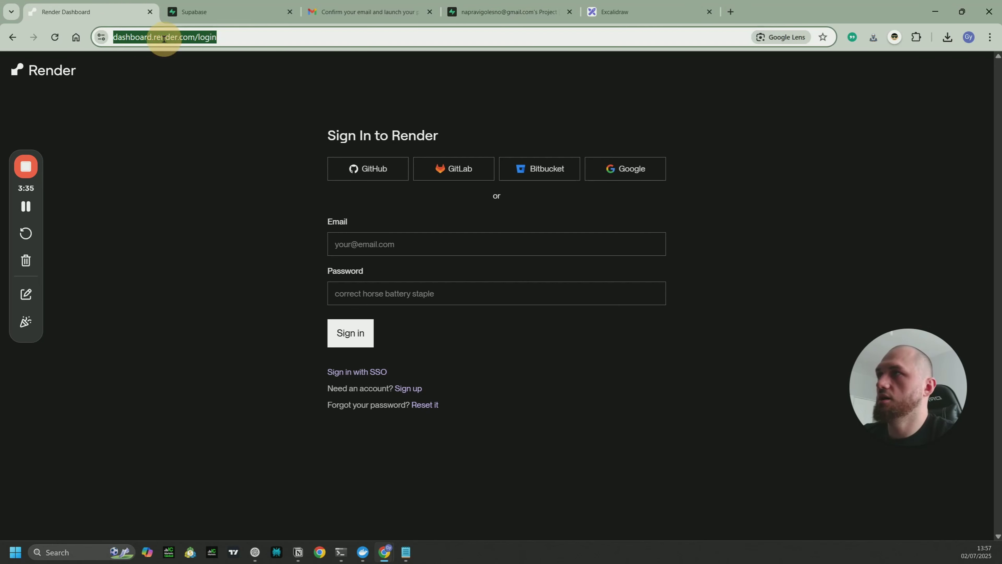
click(224, 36)
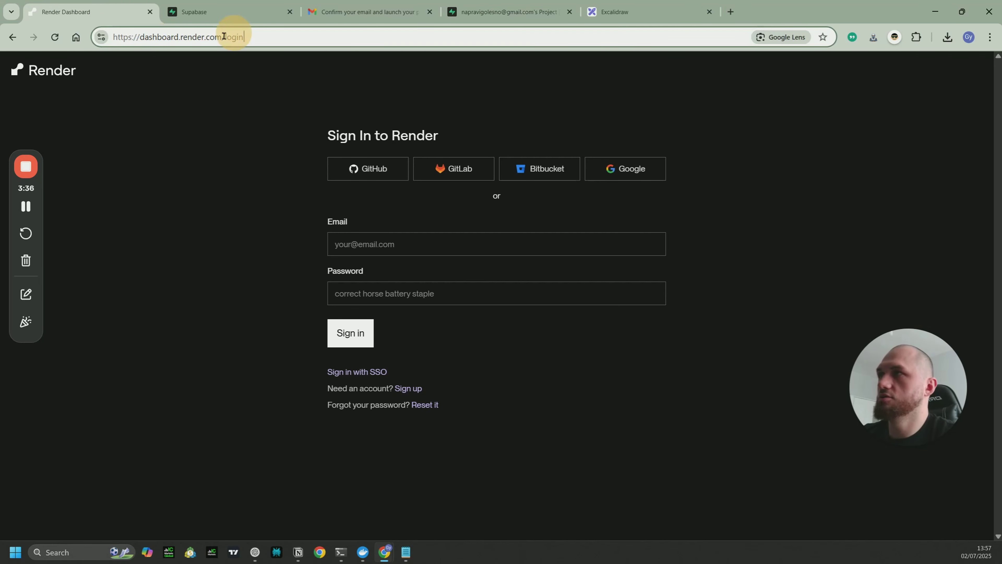
click(489, 93)
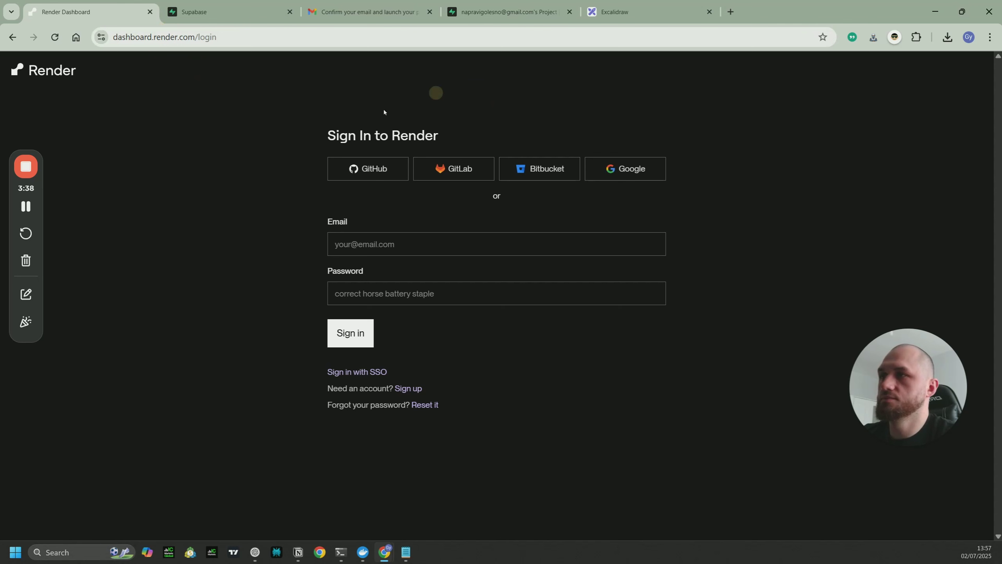
- Sign up for Render with a different Google account
click(410, 389)
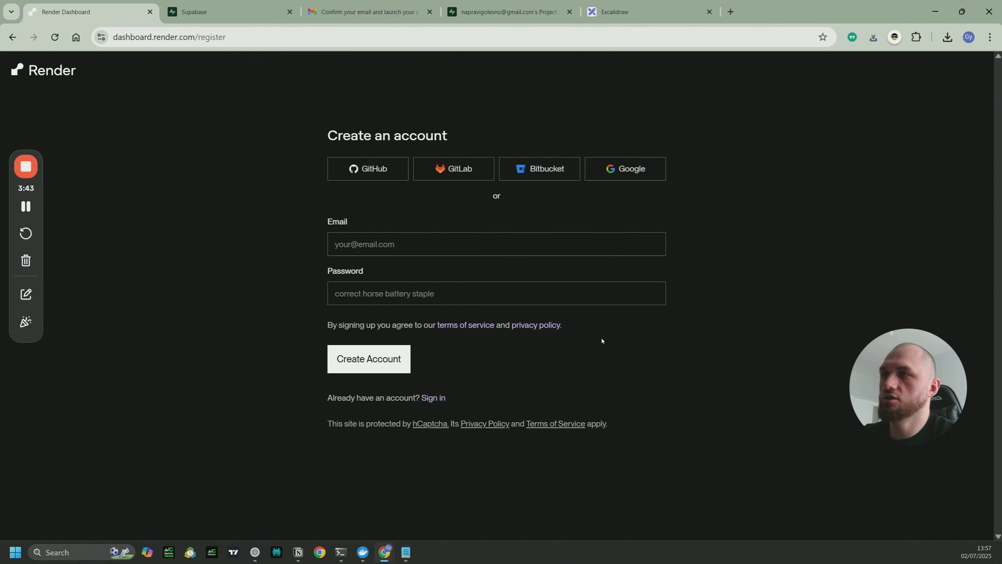
click(628, 170)
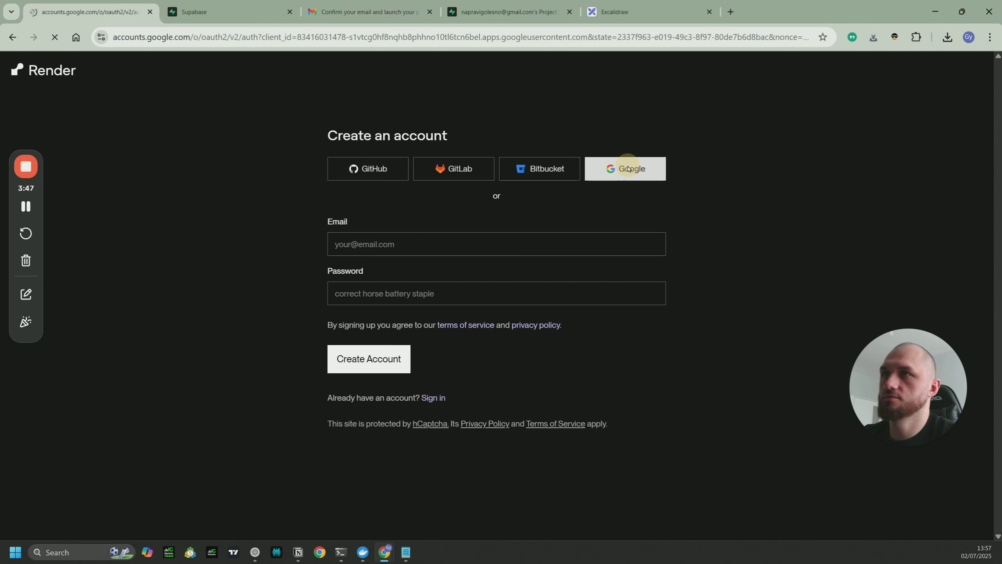
click(561, 278)
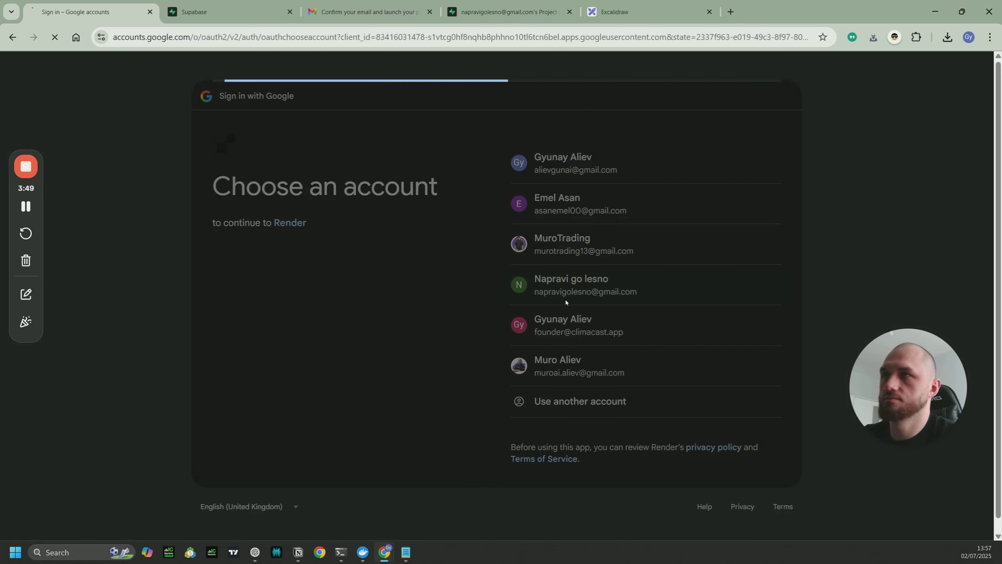
click(714, 361)
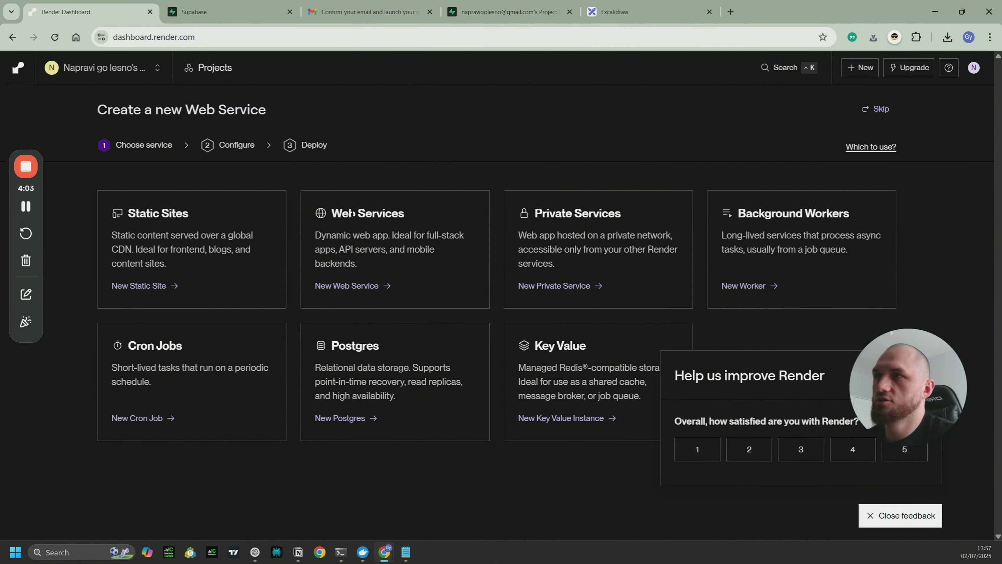
- Start a new web service from the existing Docker image n8nio/n8n
click(359, 286)
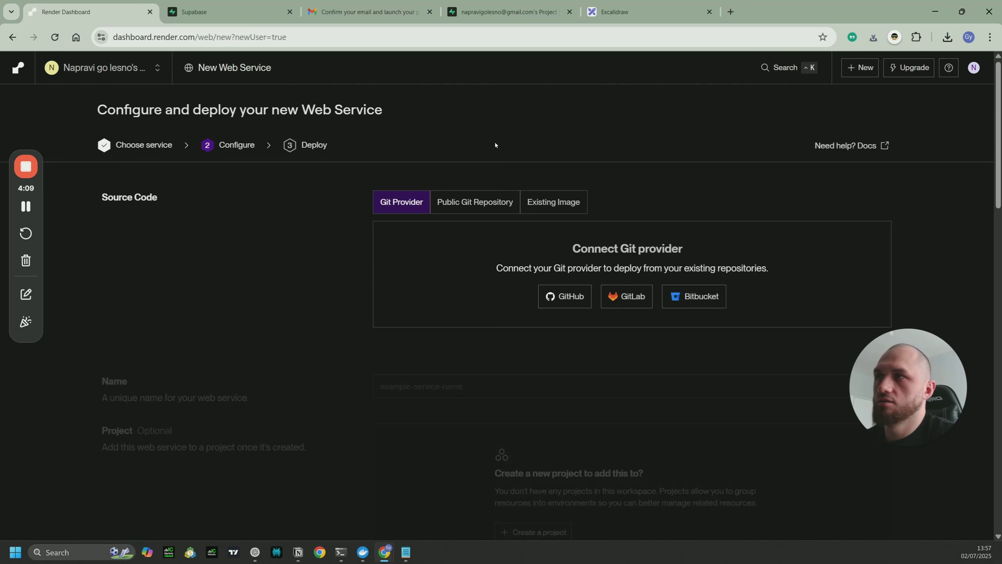
click(546, 199)
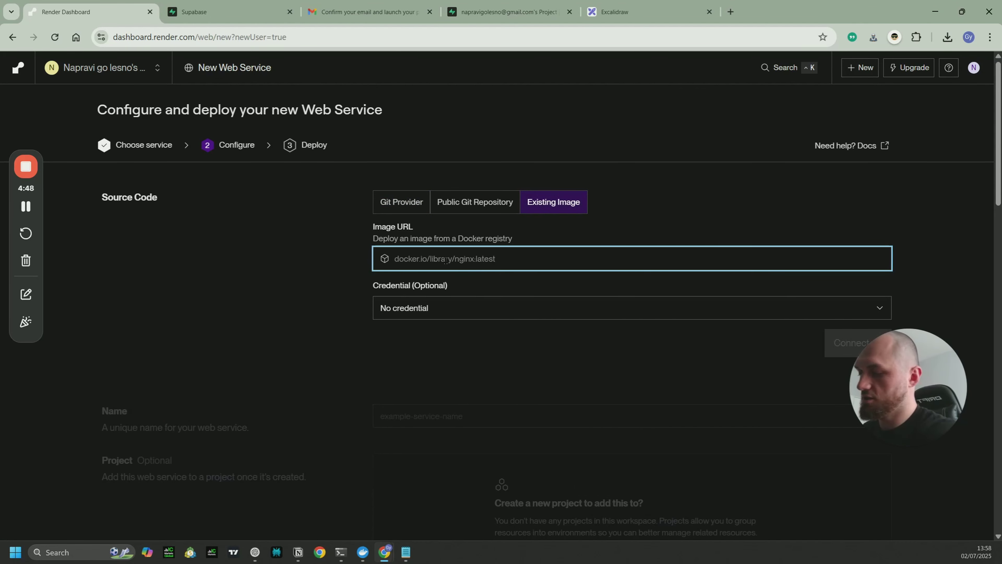
text(n8nio)
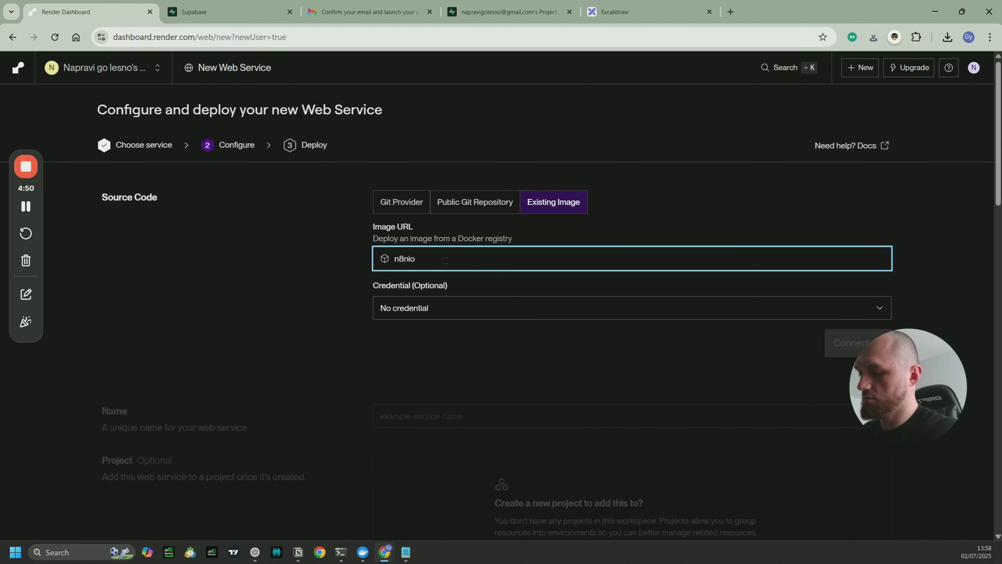
text(/n8n)
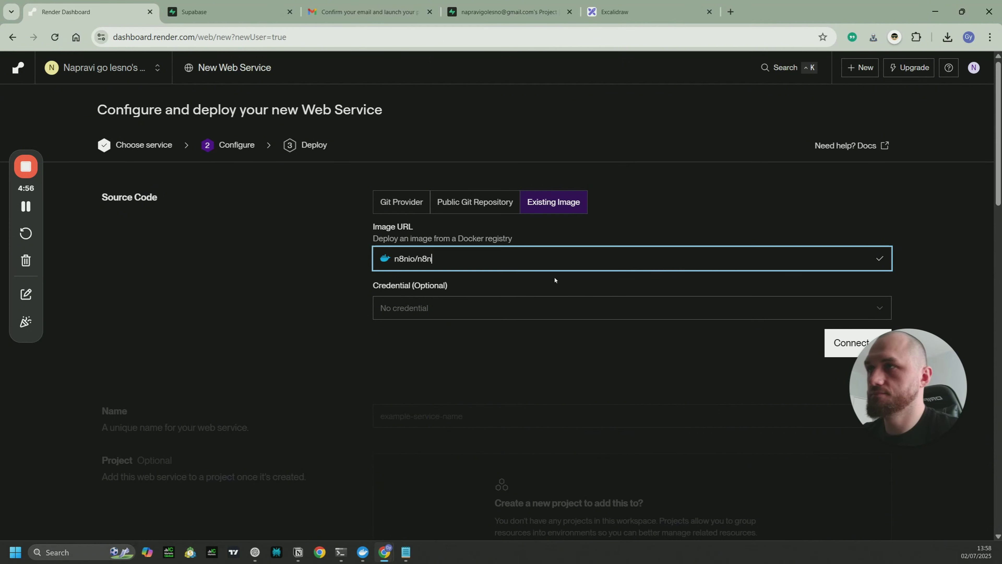
click(467, 282)
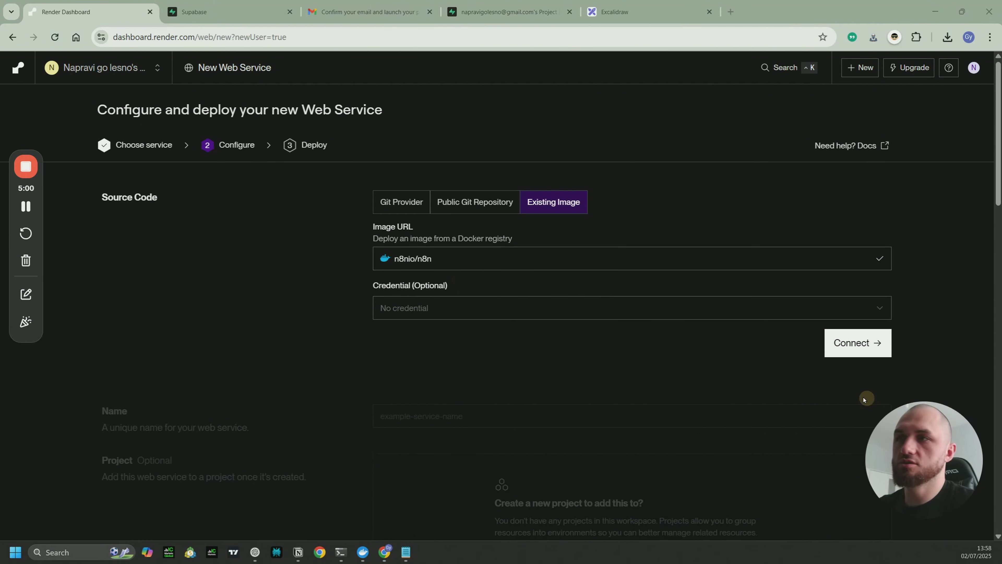
click(862, 344)
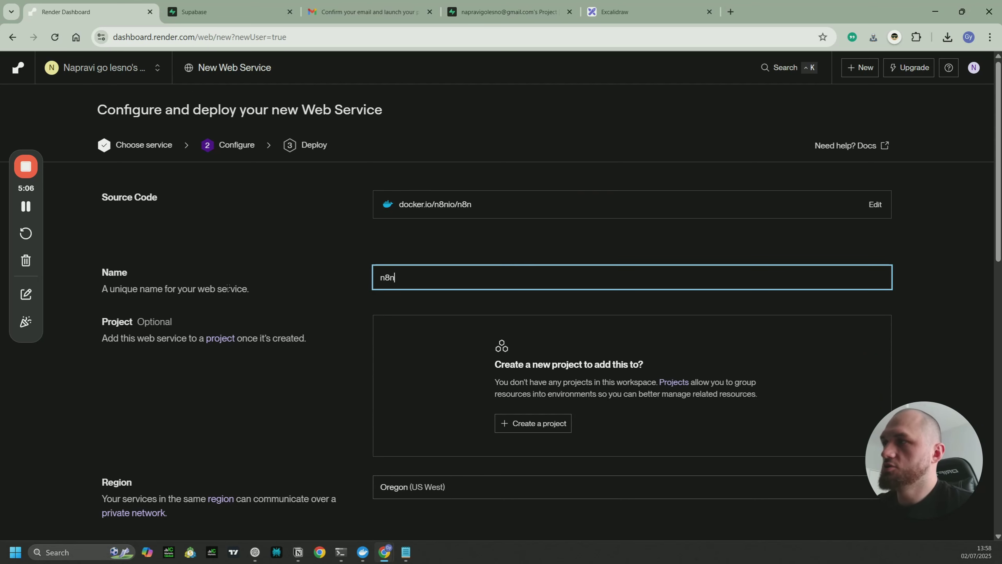
- Append '-tutorial' to the service name to make it n8n-tutorial
click(424, 276)
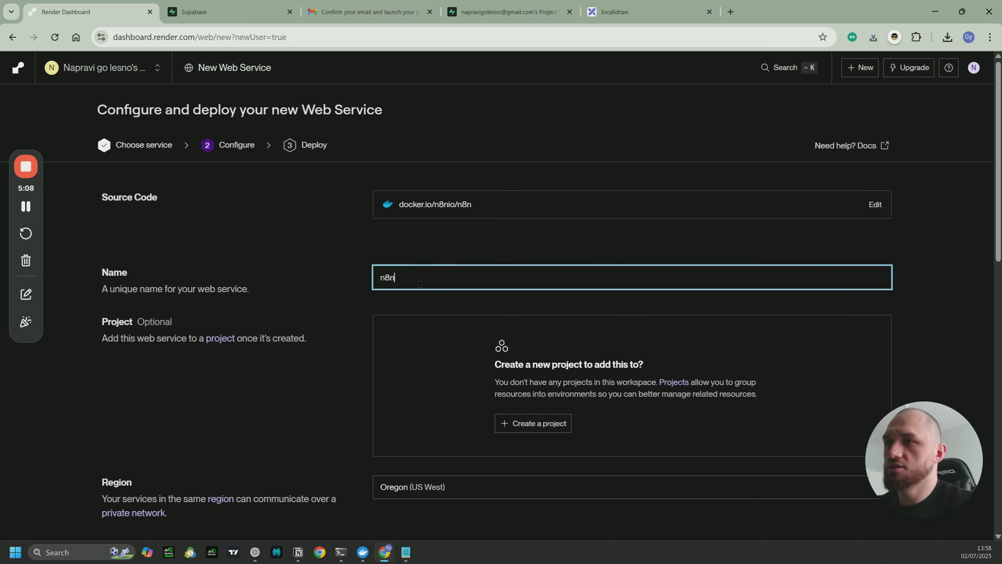
scroll(419, 283, down, 1)
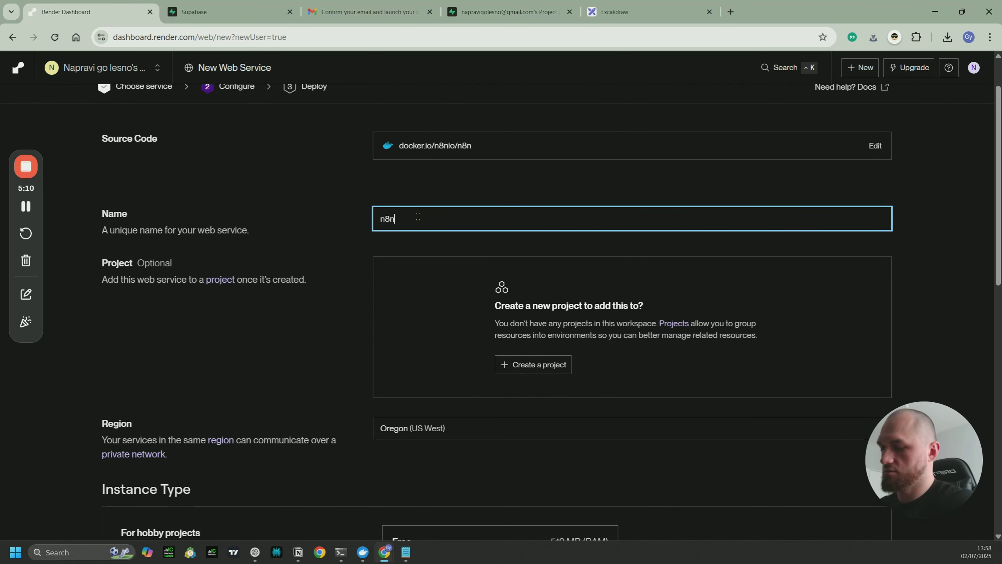
text(-tu)
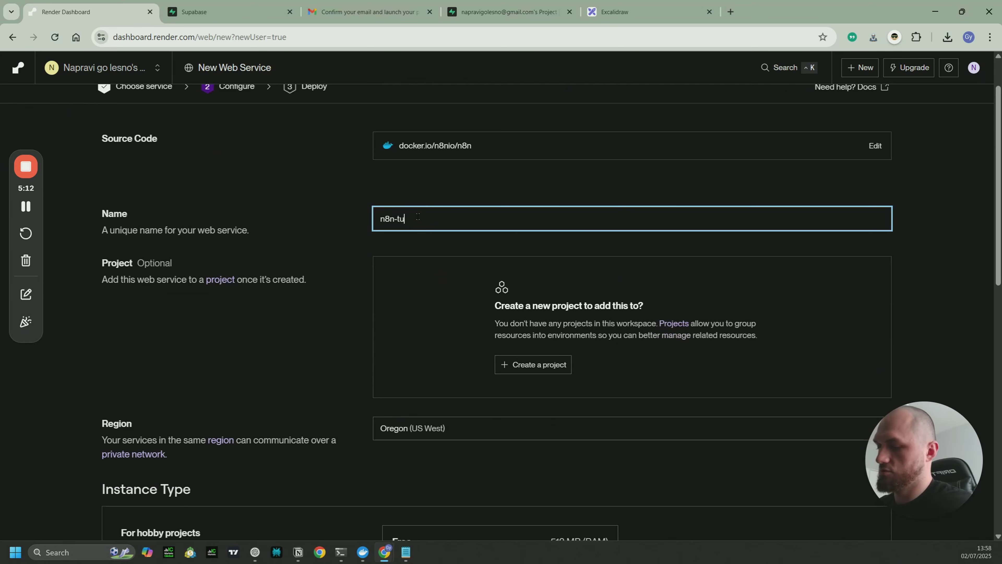
text(torial)
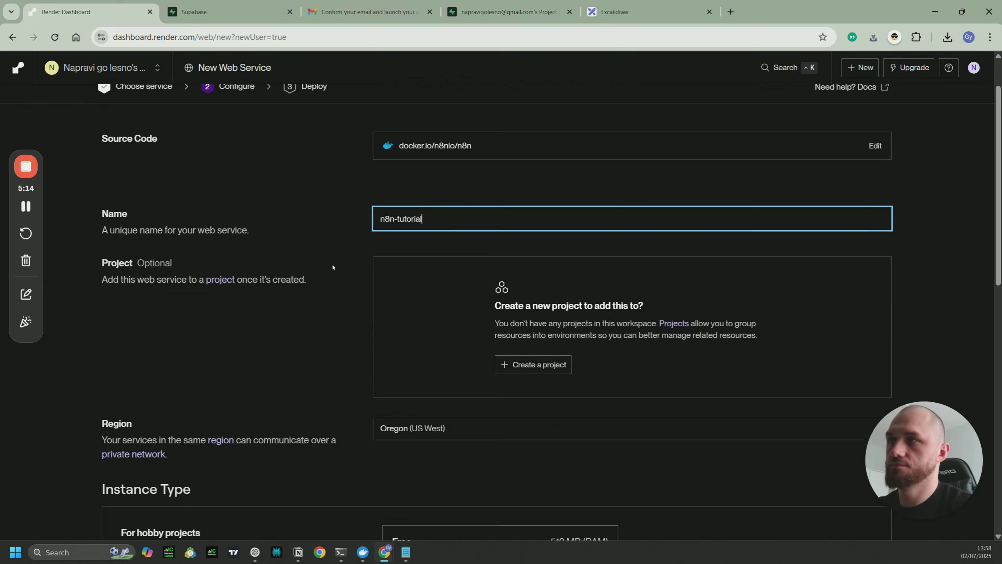
- Set the service's region to Frankfurt (EU Central)
click(332, 265)
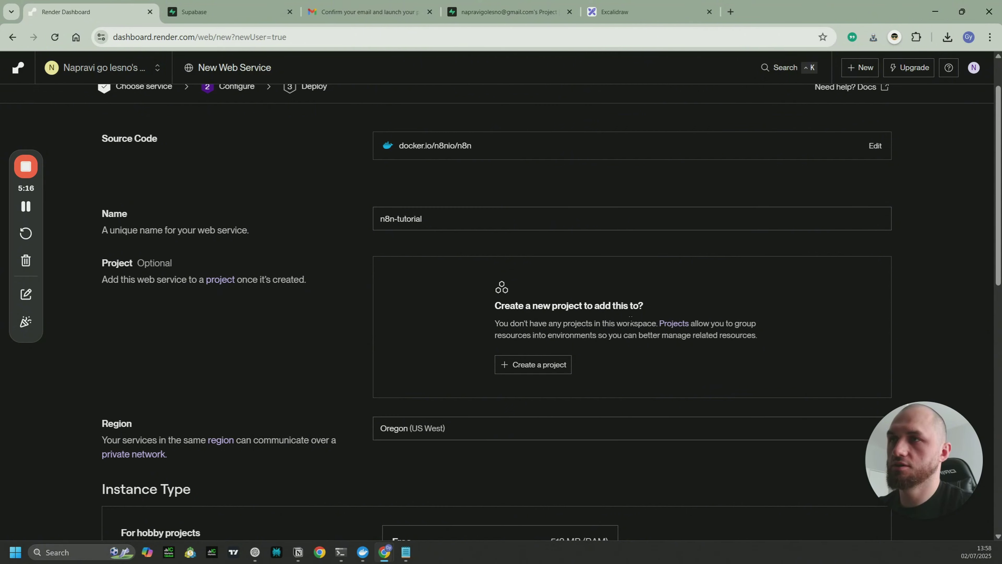
scroll(388, 287, down, 3)
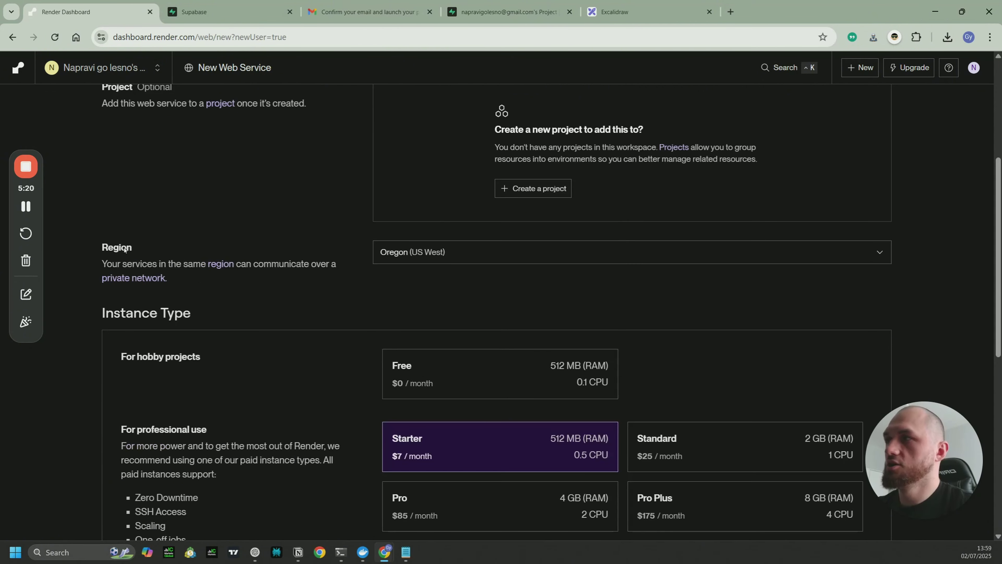
click(469, 252)
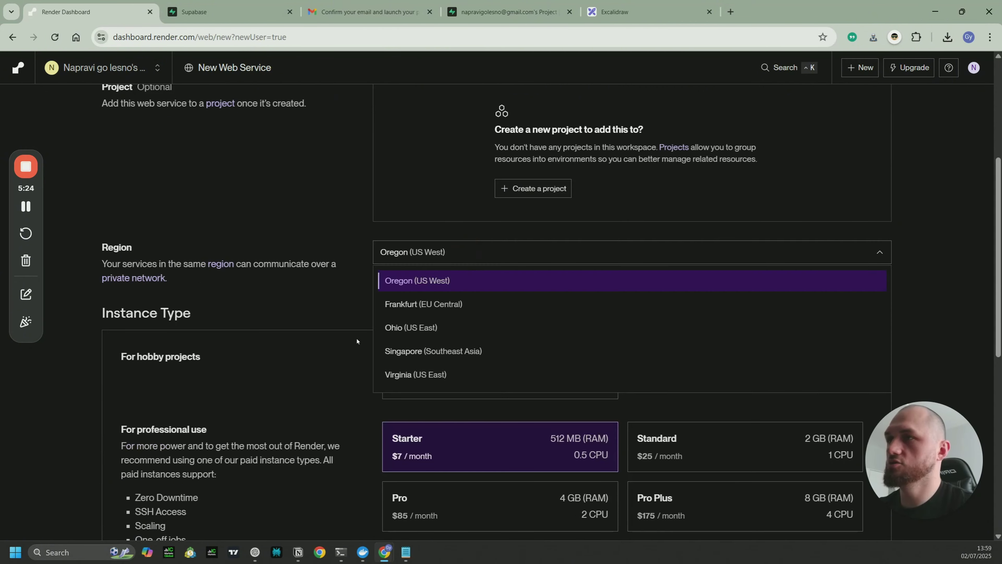
click(453, 303)
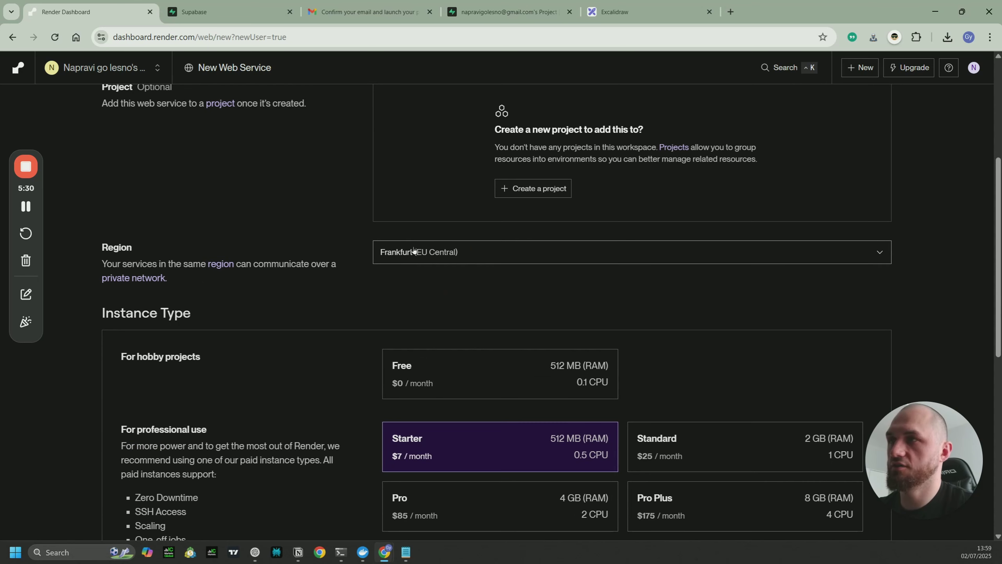
- Choose the Free instance type (512 MB RAM, 0.1 CPU) after comparing it with Starter
scroll(486, 254, down, 5)
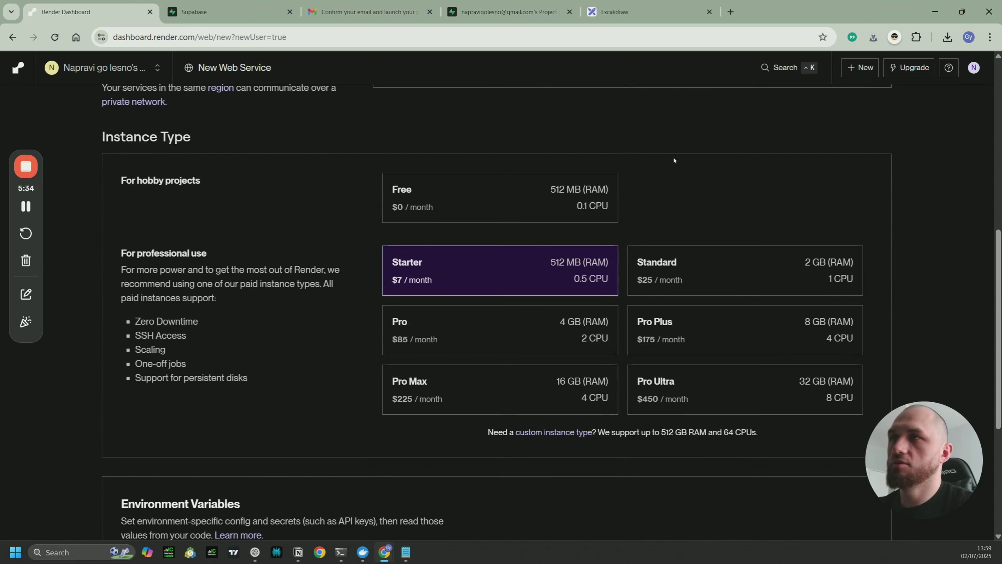
click(501, 204)
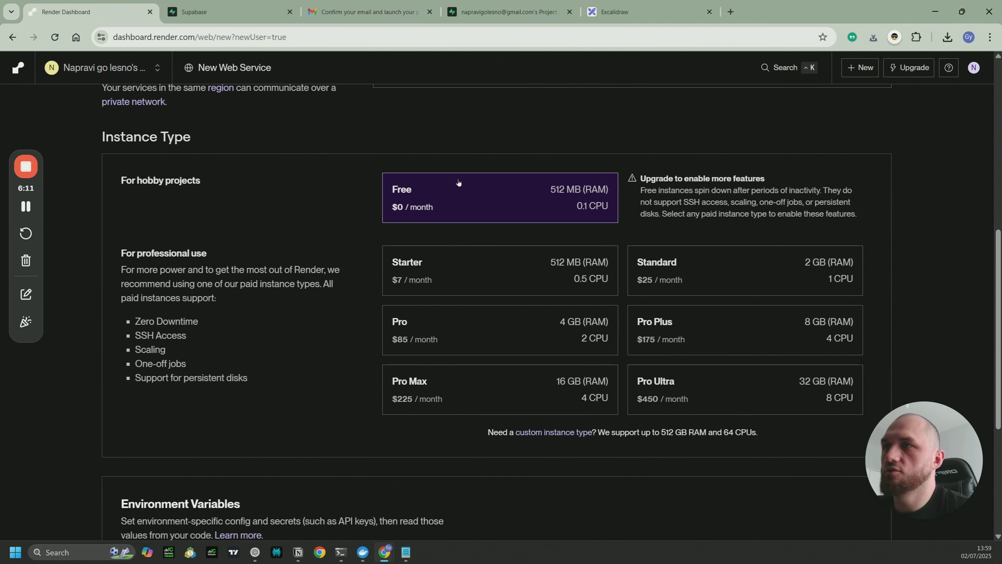
click(473, 261)
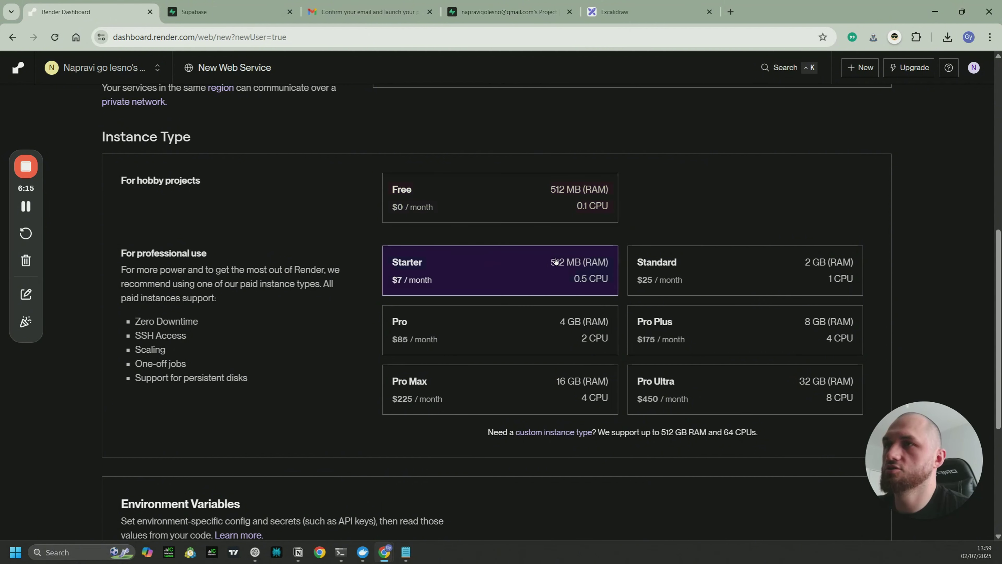
click(502, 198)
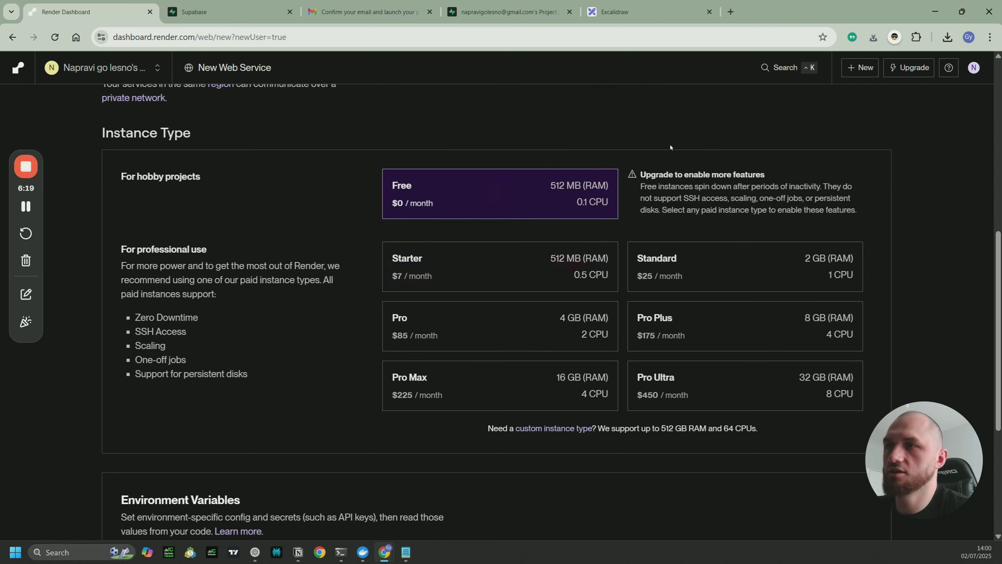
scroll(669, 197, down, 3)
scroll(659, 277, up, 3)
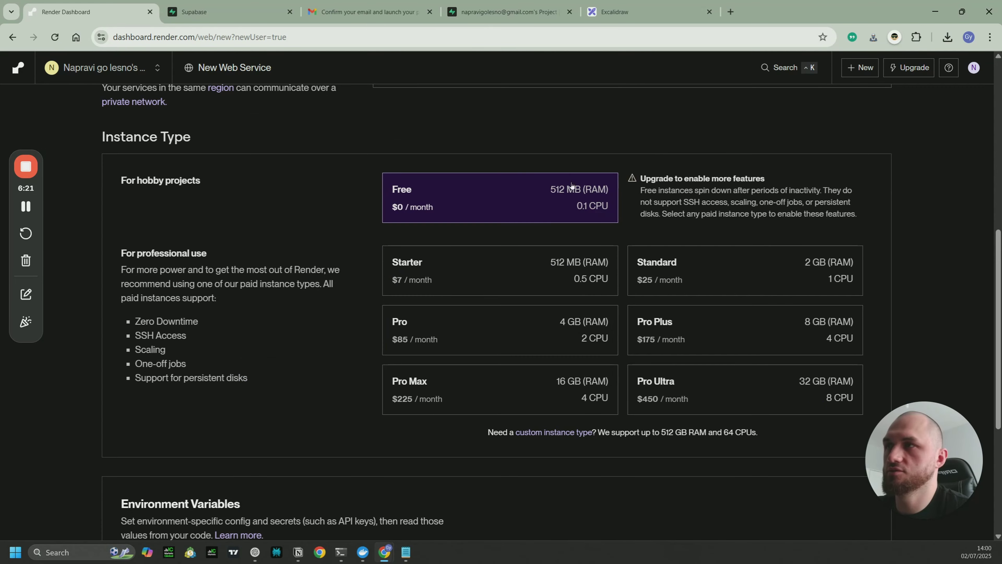
scroll(608, 307, down, 5)
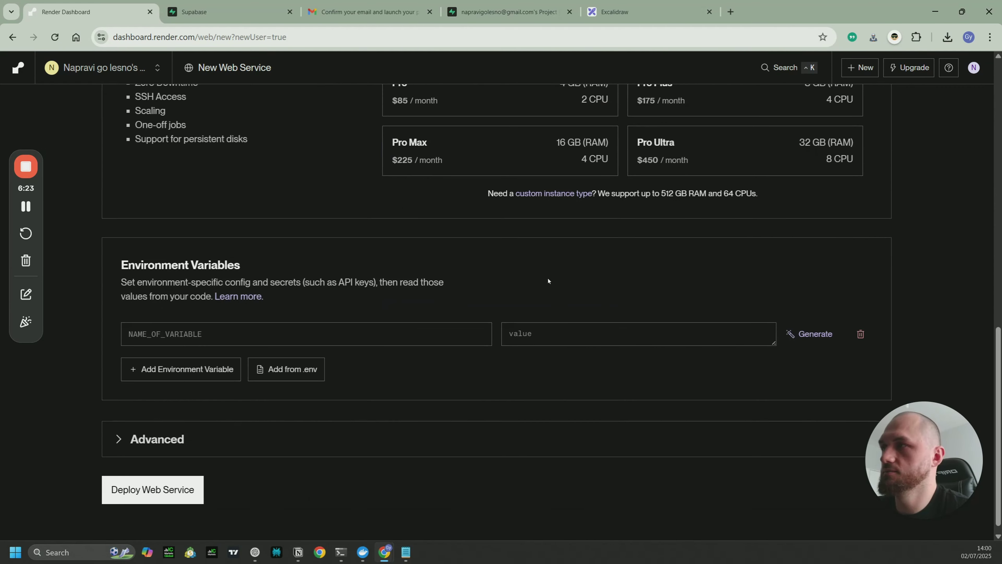
scroll(548, 280, down, 1)
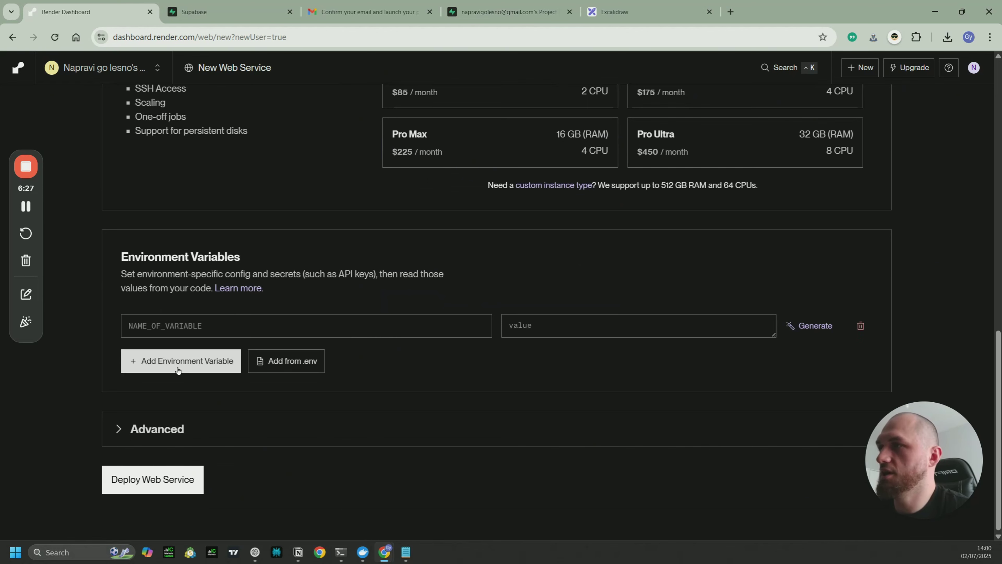
- Add environment variable rows and set N8N_PROTOCOL to https
click(183, 361)
click(180, 391)
click(181, 471)
scroll(304, 324, down, 4)
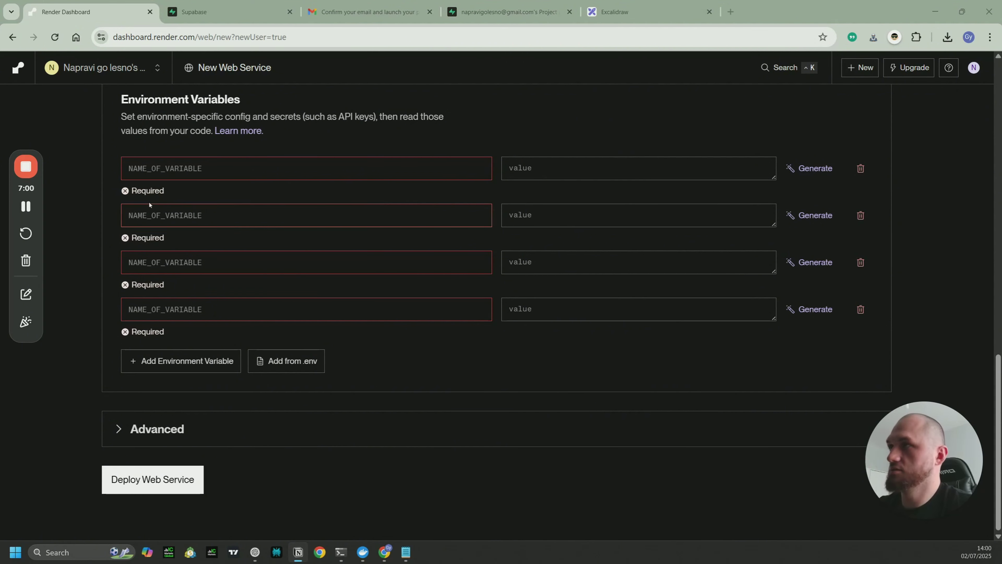
click(206, 170)
click(249, 196)
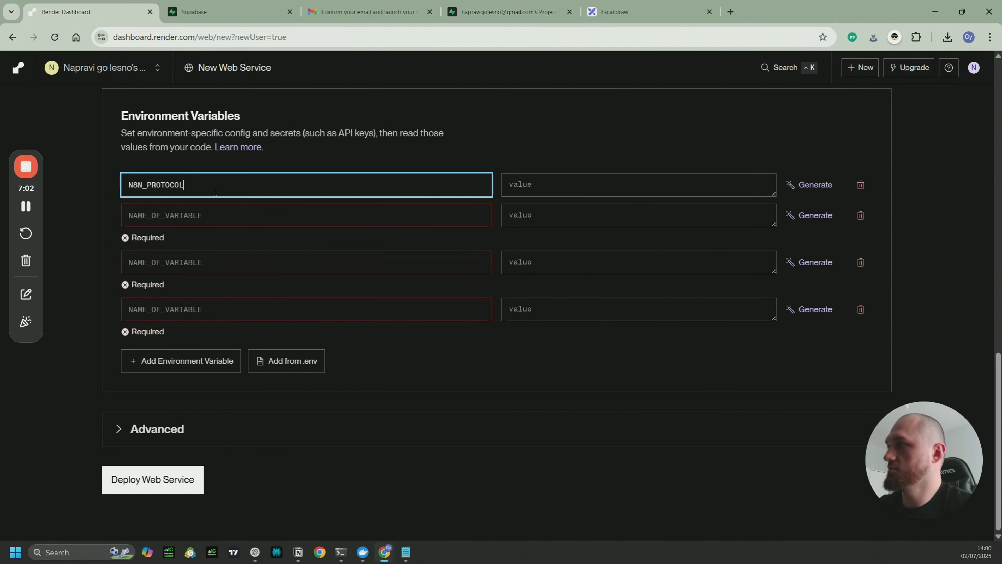
click(598, 185)
text(htt)
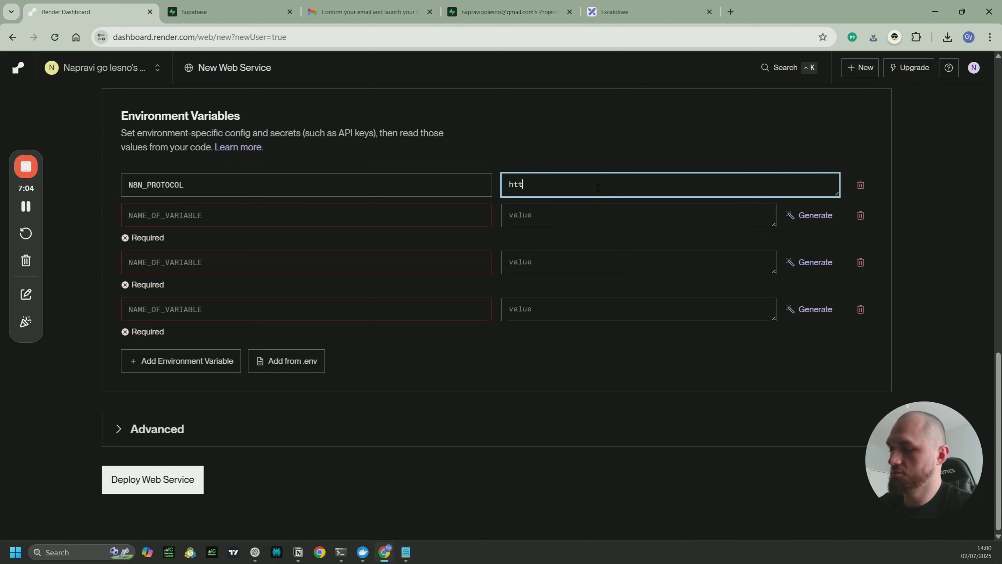
text(ps)
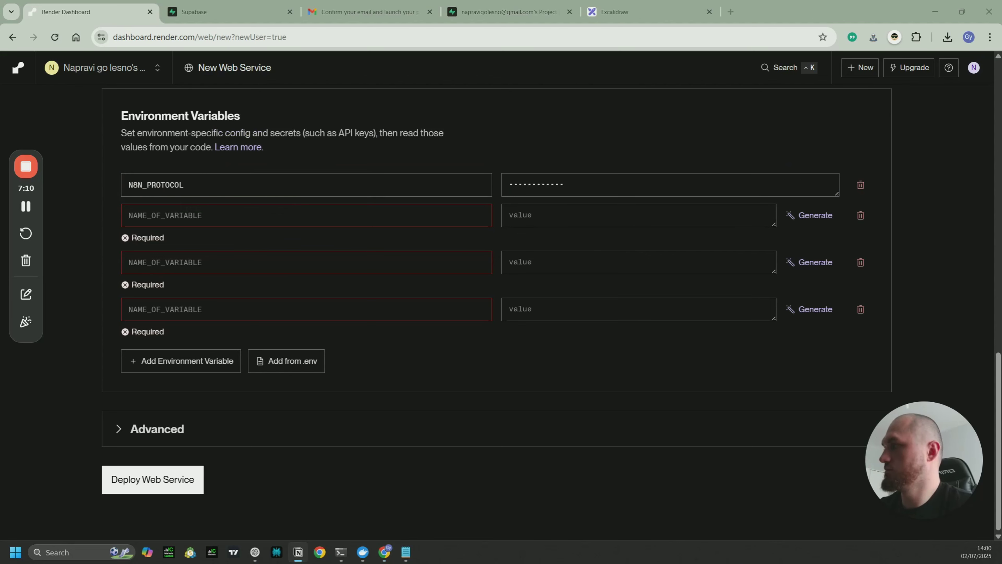
- Name the second environment variable WEBHOOK_URL, leaving its value empty
click(317, 220)
click(229, 240)
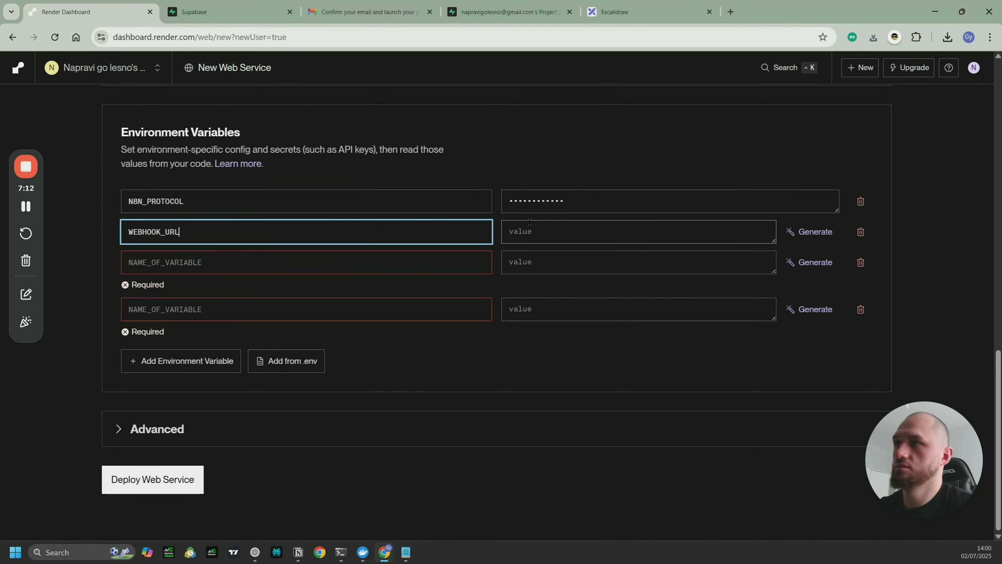
click(519, 224)
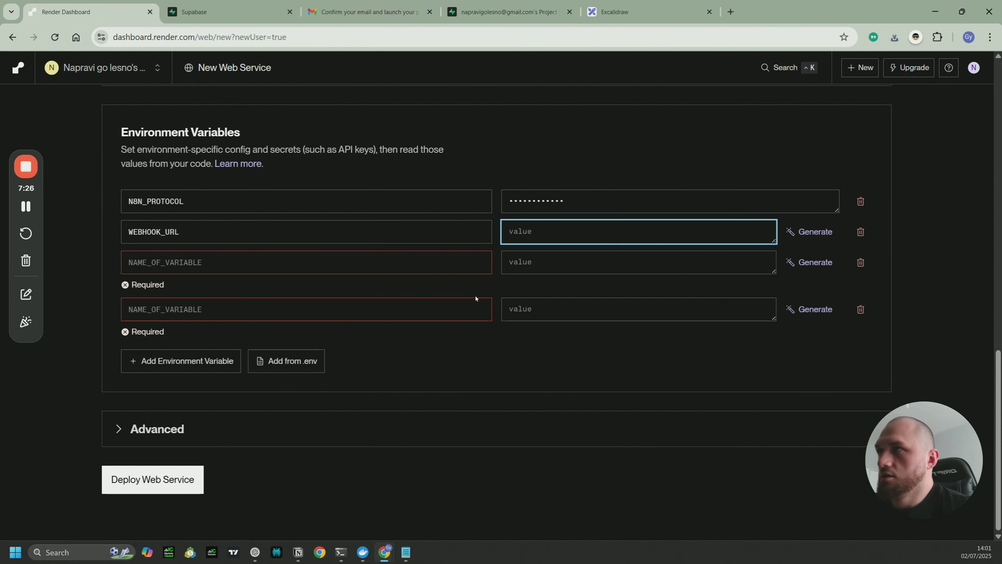
scroll(509, 351, up, 4)
scroll(509, 350, up, 2)
scroll(163, 278, down, 5)
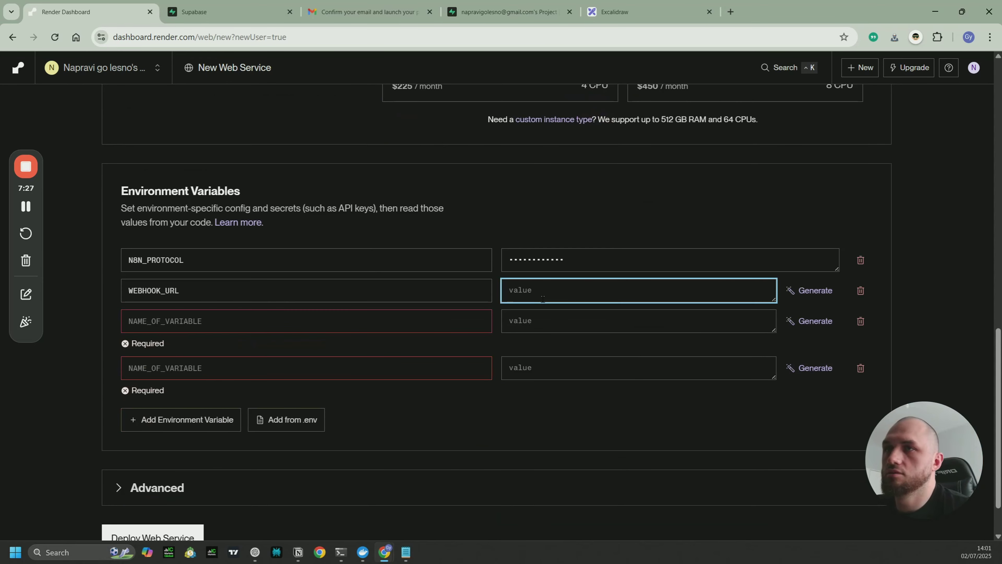
click(311, 280)
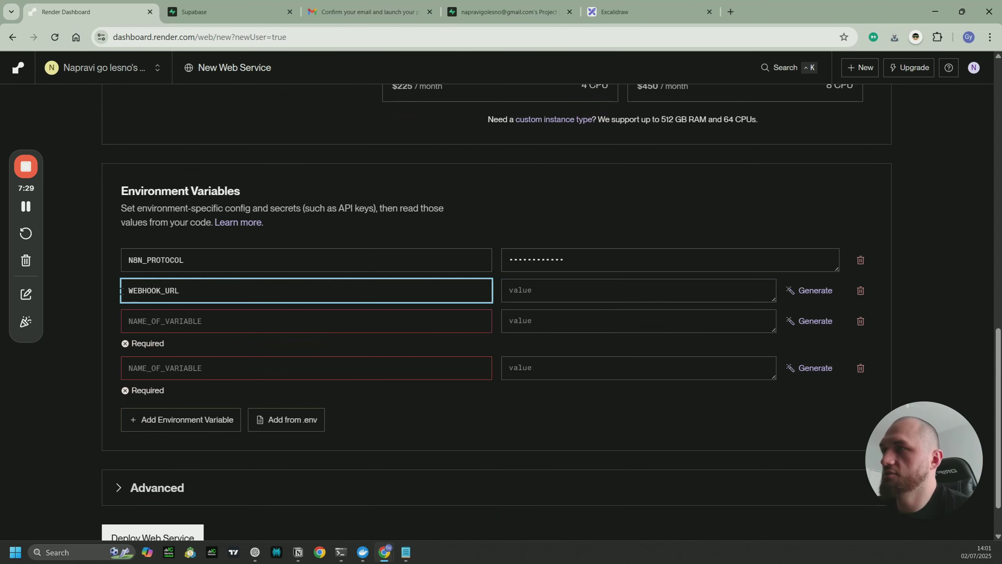
- Check the service's full https address for the WEBHOOK_URL value
key(Tab)
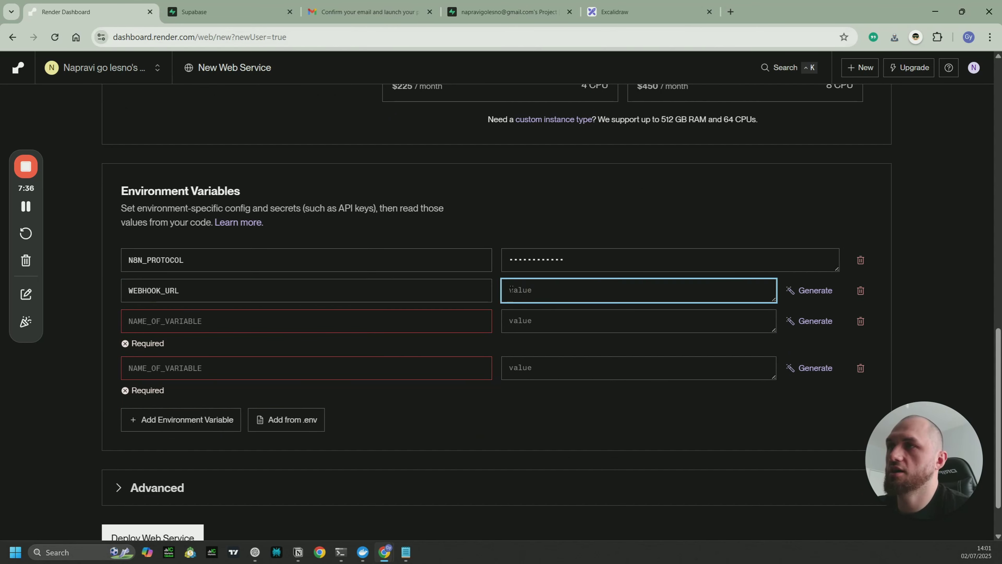
click(118, 36)
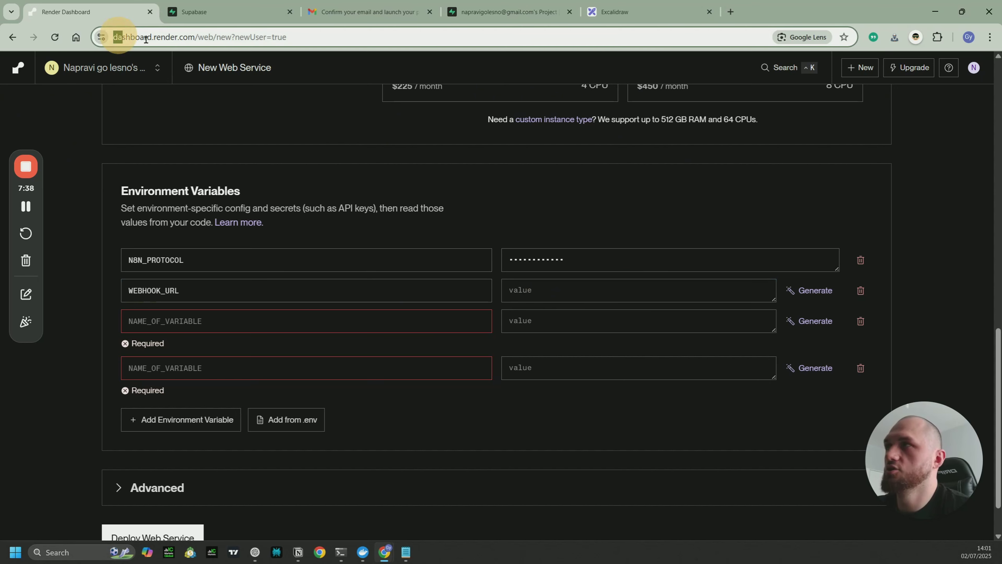
drag(146, 39, 306, 39)
click(307, 38)
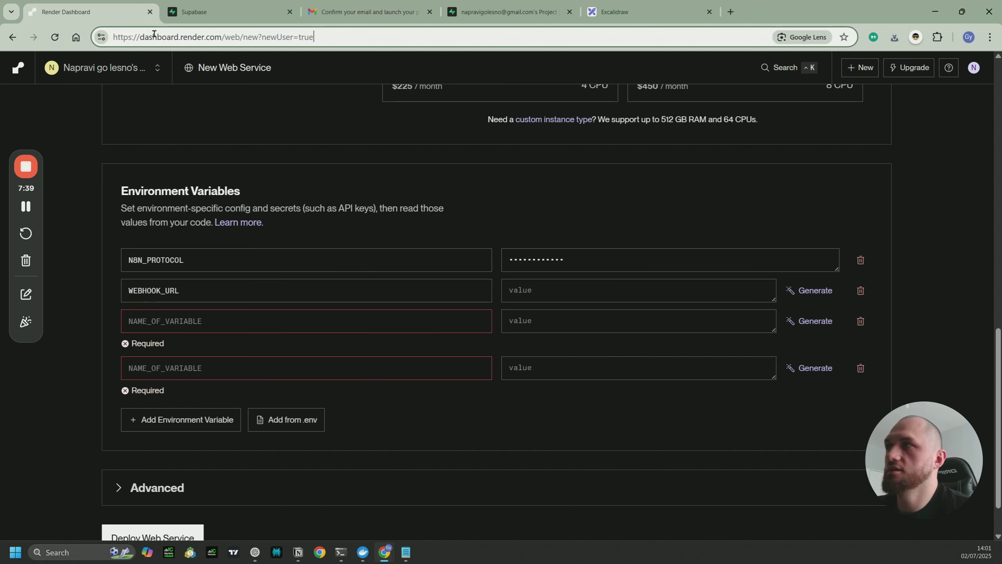
click(535, 290)
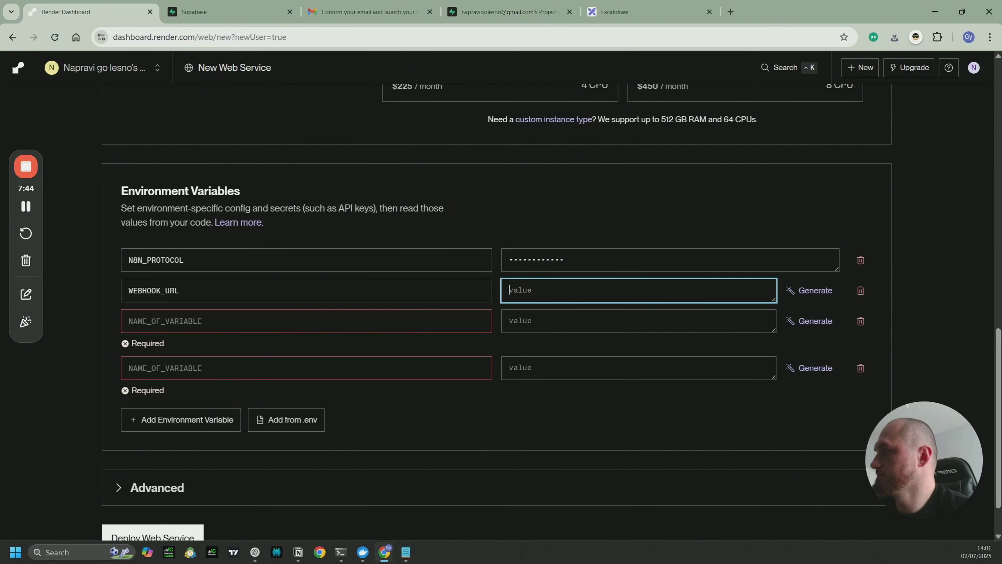
- Add a DB_POSTGRESDB_DATABASE environment variable with the value postgres
click(298, 552)
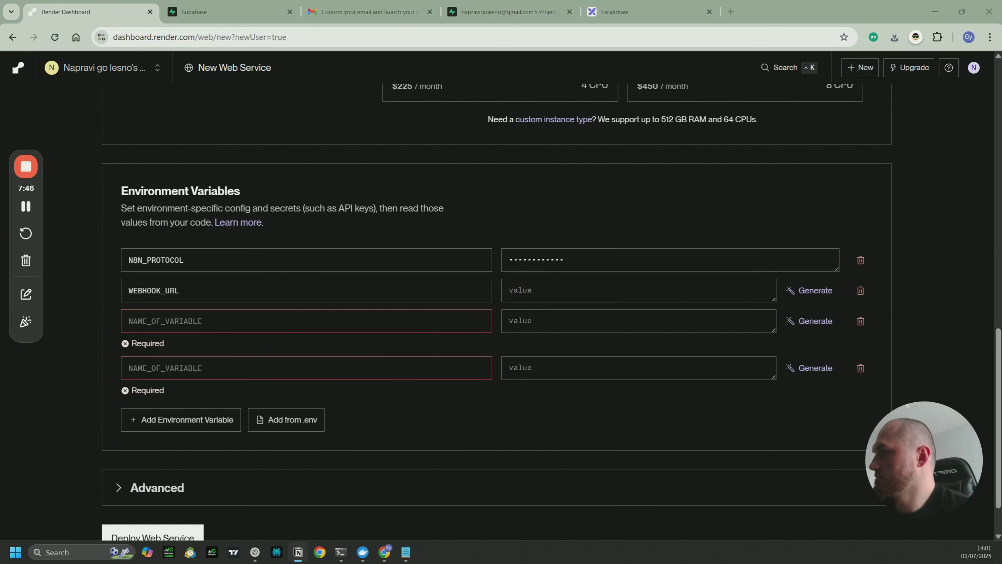
click(239, 328)
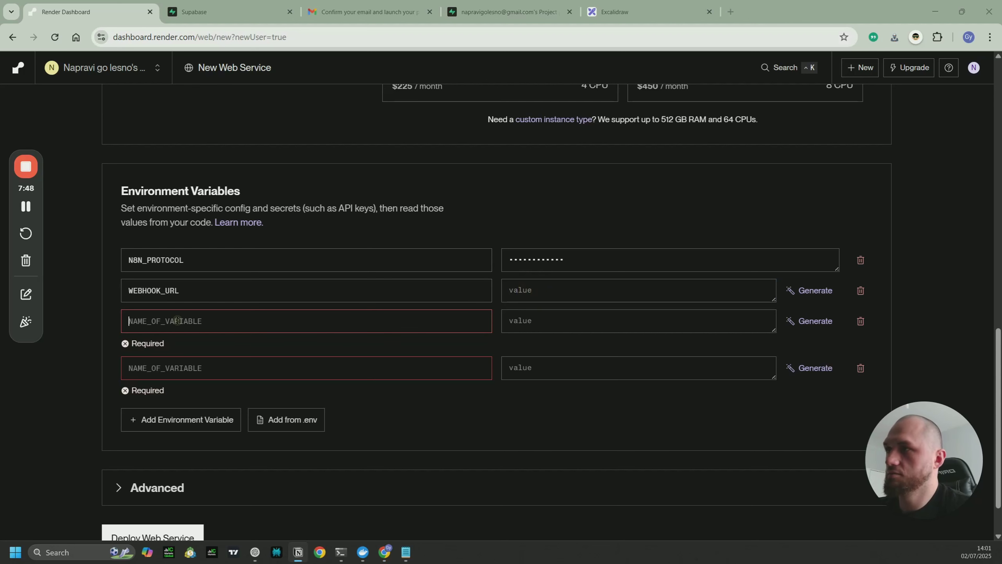
text(DB_POSTGRESDB_DATABASE)
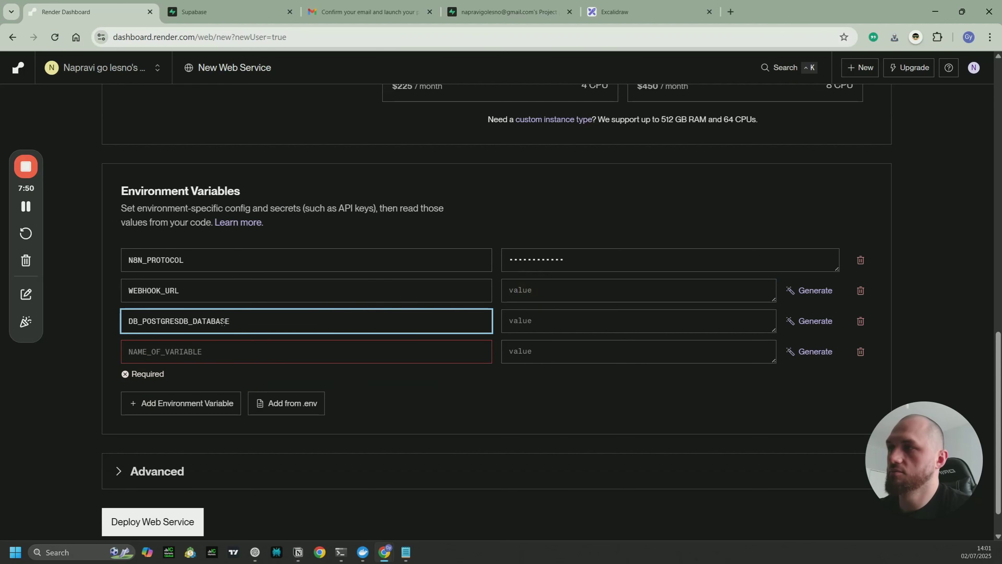
click(236, 321)
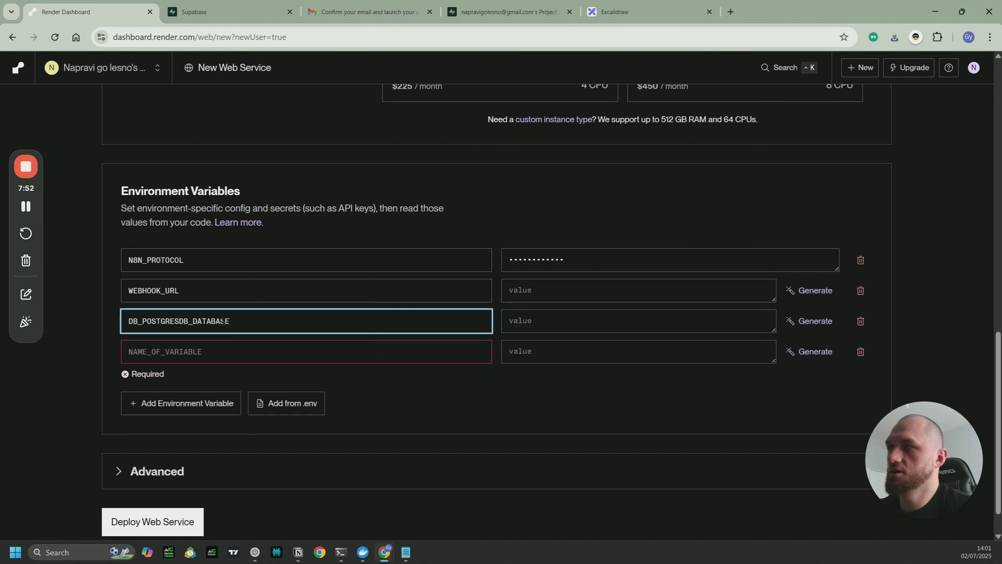
key(alt+Tab)
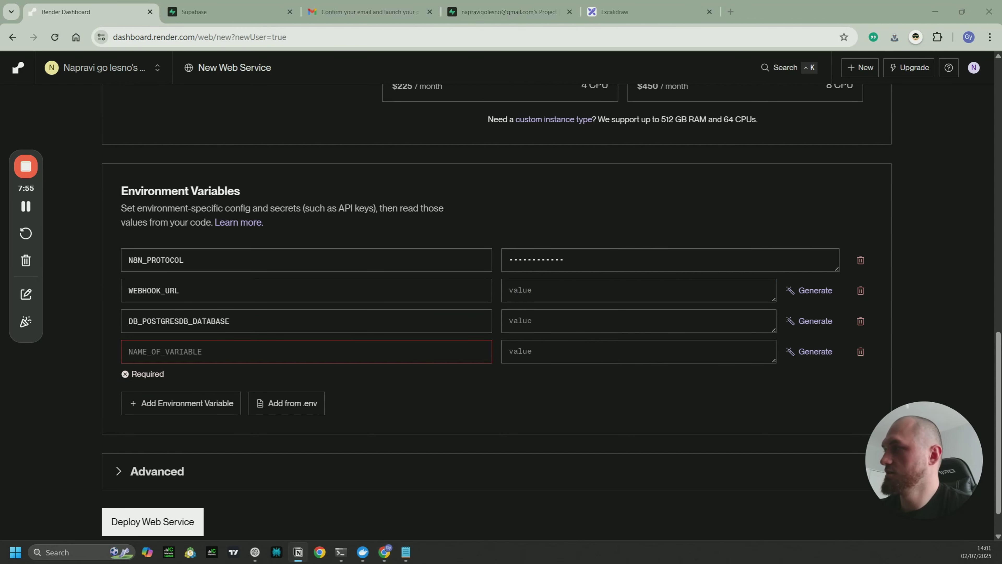
click(538, 316)
text(postgres)
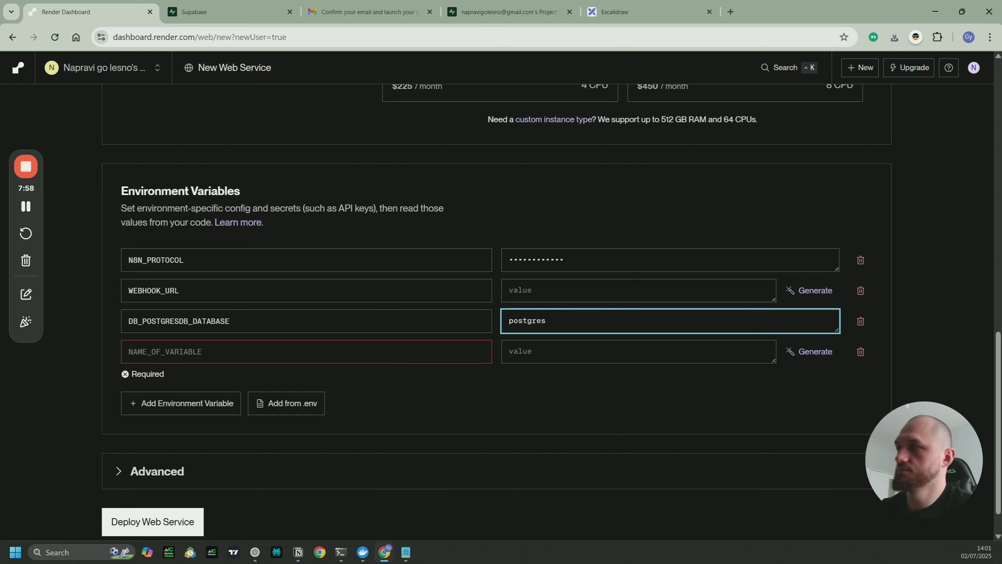
- Add a DB_POSTGRESDB_HOST variable and bring up the Supabase project dashboard
key(alt+Tab)
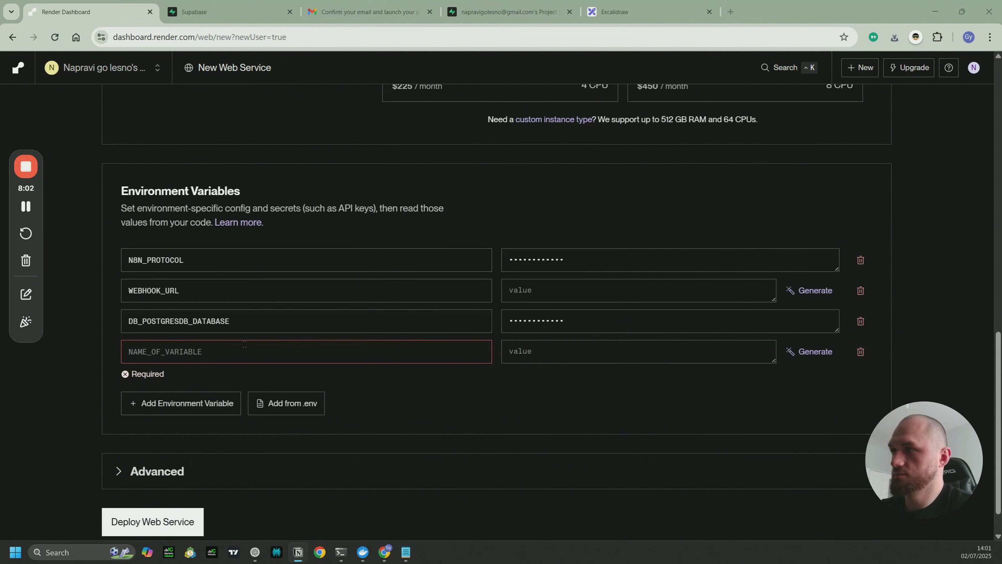
click(521, 351)
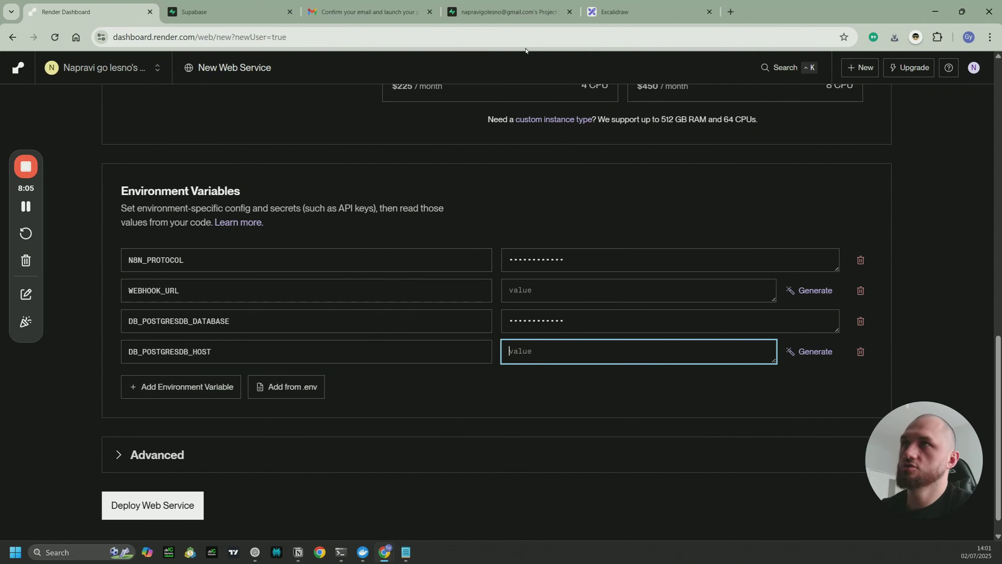
click(508, 12)
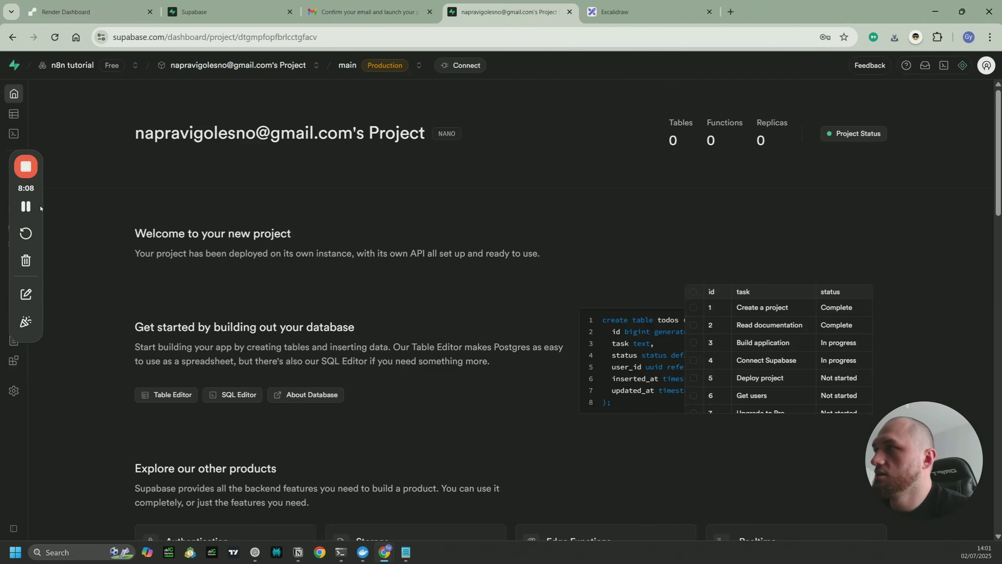
- Open the Supabase project's database connection details and scroll to the connection strings
click(822, 193)
mouse_move(39, 114)
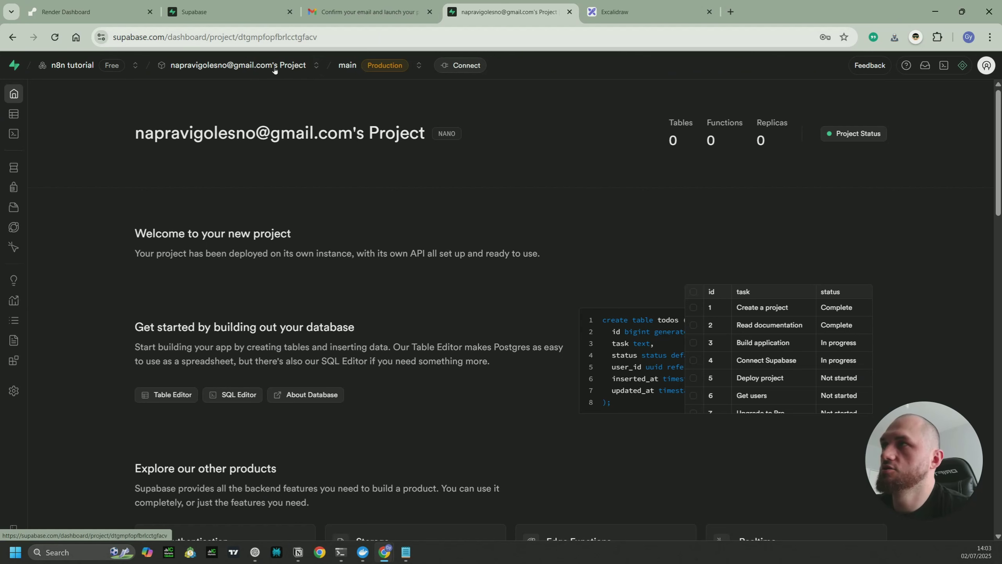
click(461, 66)
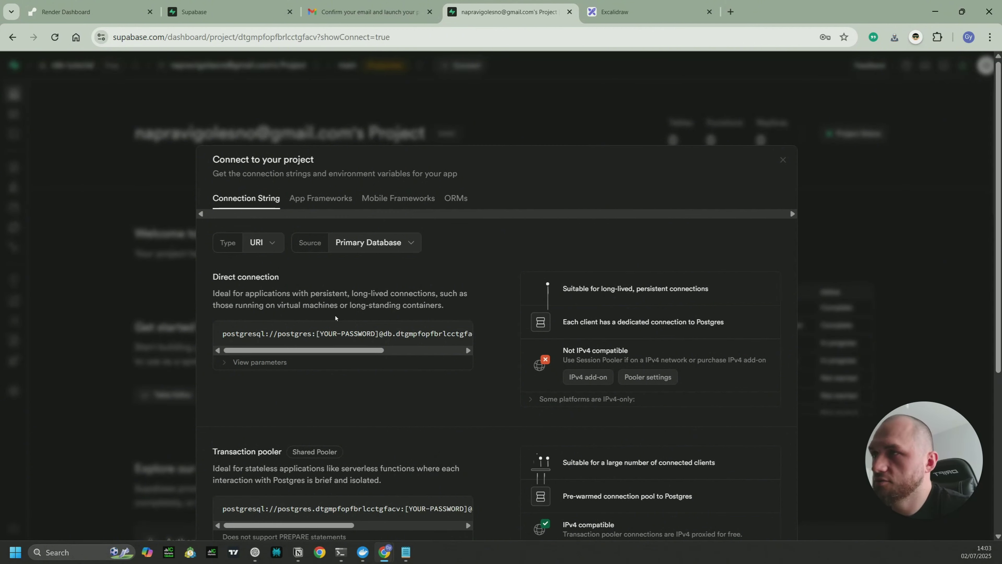
scroll(370, 301, down, 3)
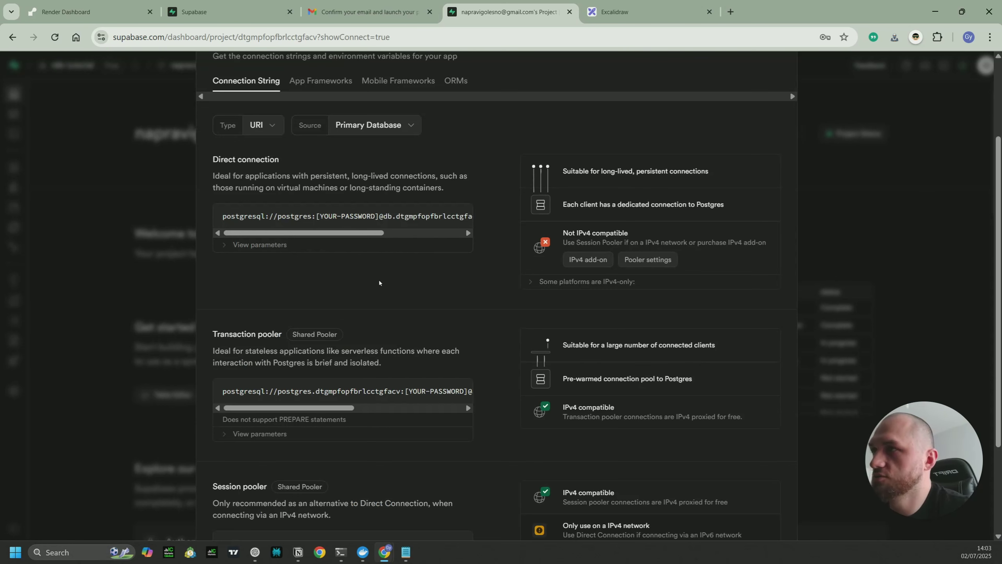
scroll(388, 281, down, 3)
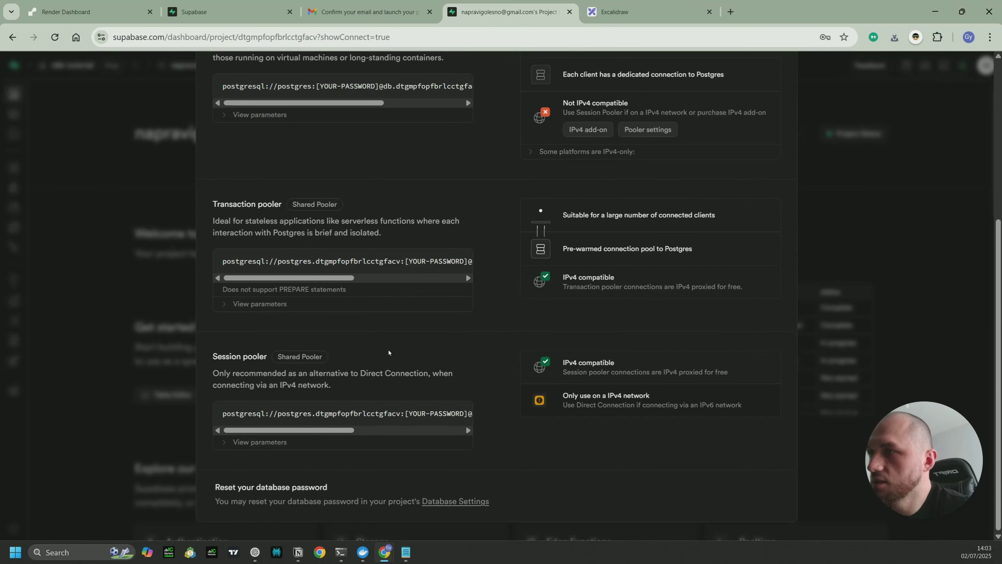
- Copy the aws-0-eu-west-2.pooler.supabase.com host from the Transaction pooler string
drag(344, 349, 423, 369)
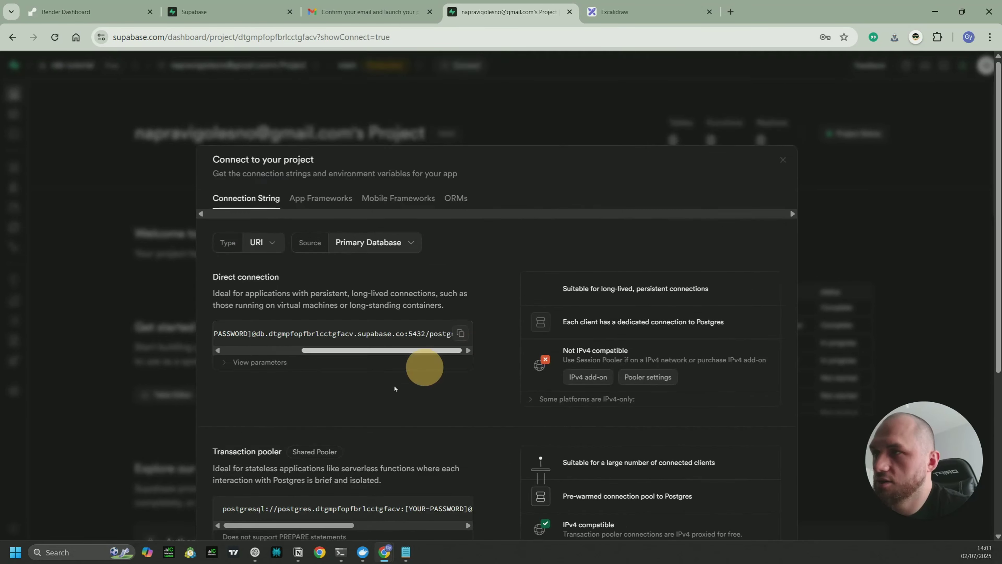
scroll(395, 386, down, 3)
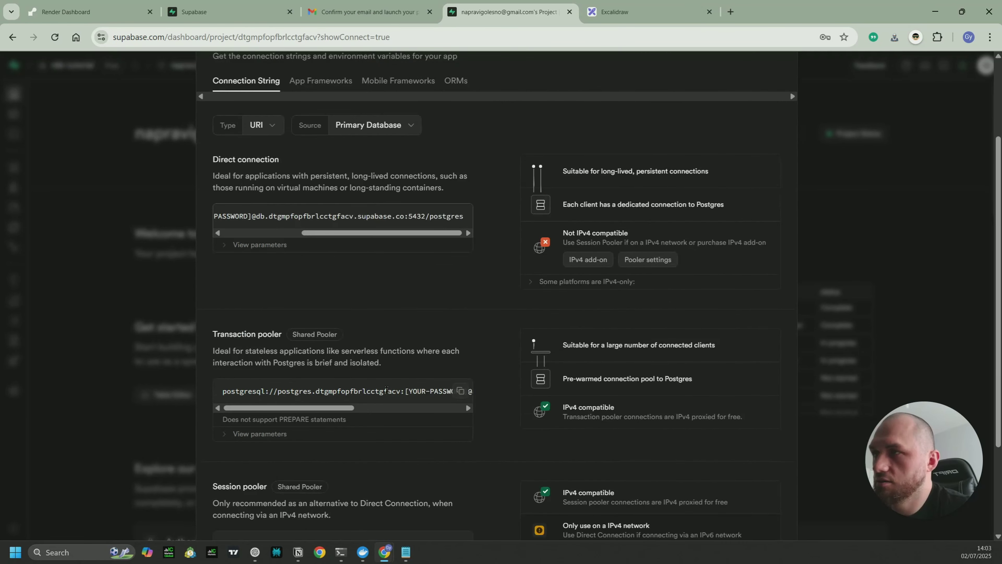
drag(336, 408, 444, 409)
drag(214, 335, 282, 336)
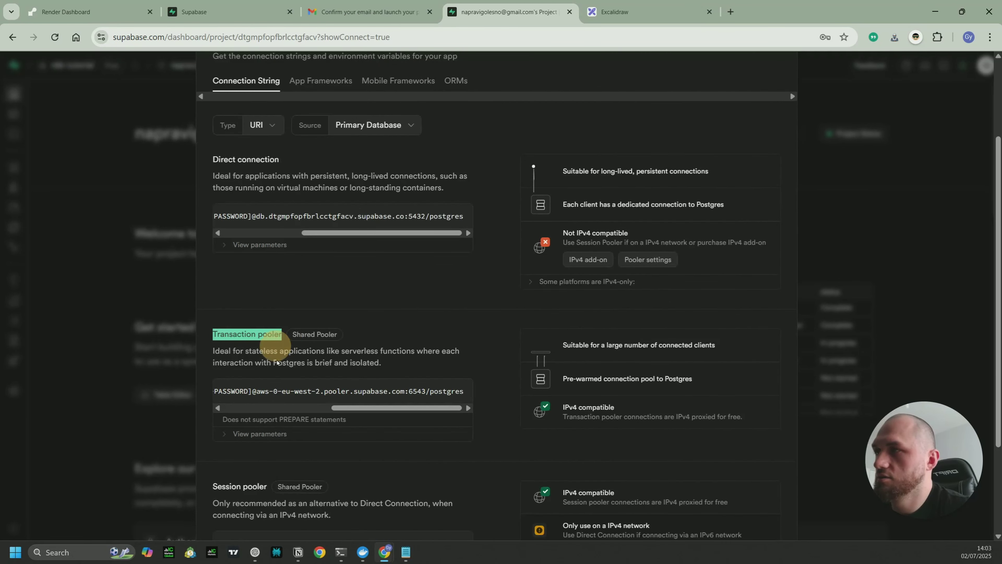
click(212, 334)
drag(212, 335, 281, 335)
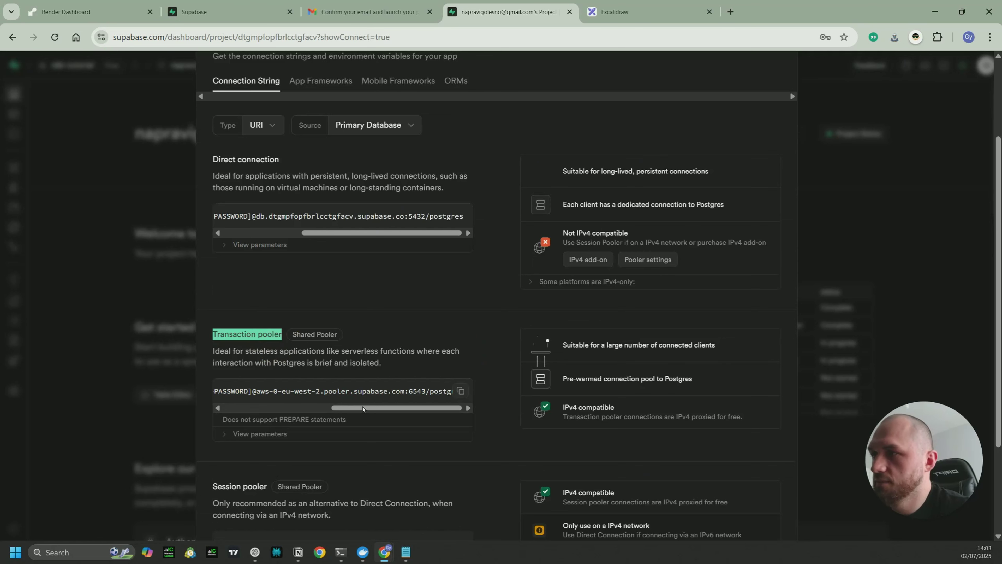
drag(361, 408, 402, 409)
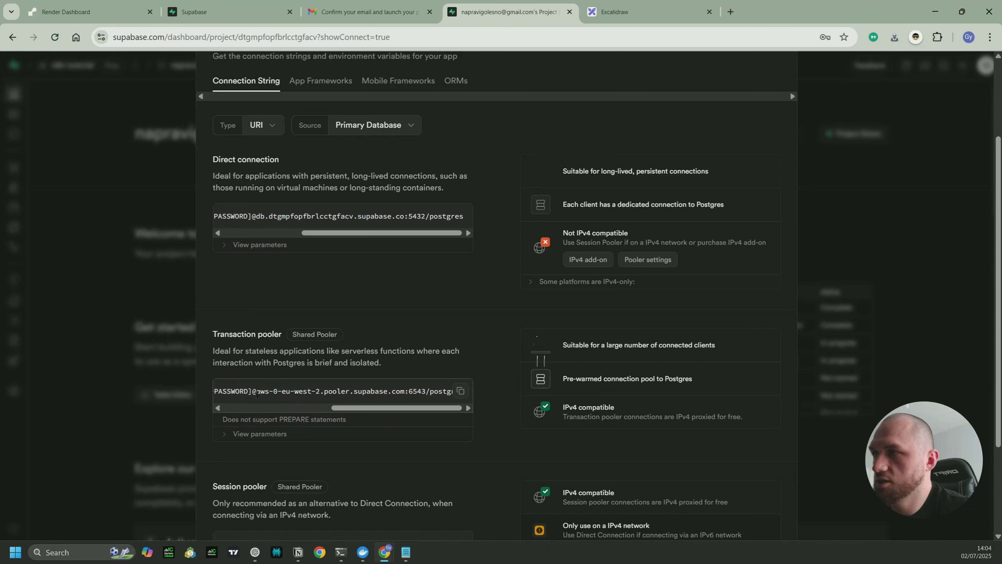
drag(255, 390, 405, 389)
key(ctrl+c)
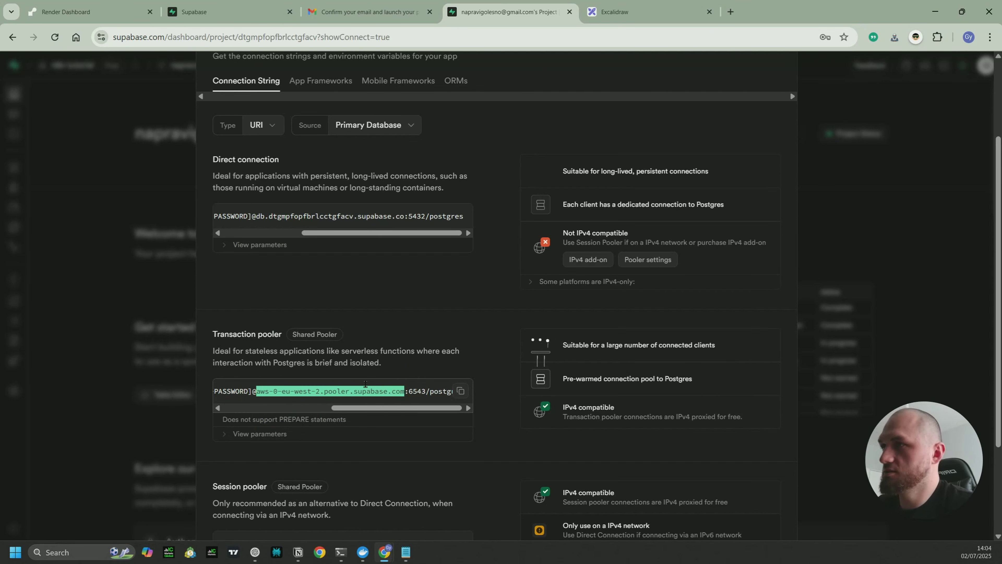
key(ctrl+shift+Tab)
key(ctrl+shift+Tab)
key(ctrl+shift+Tab)
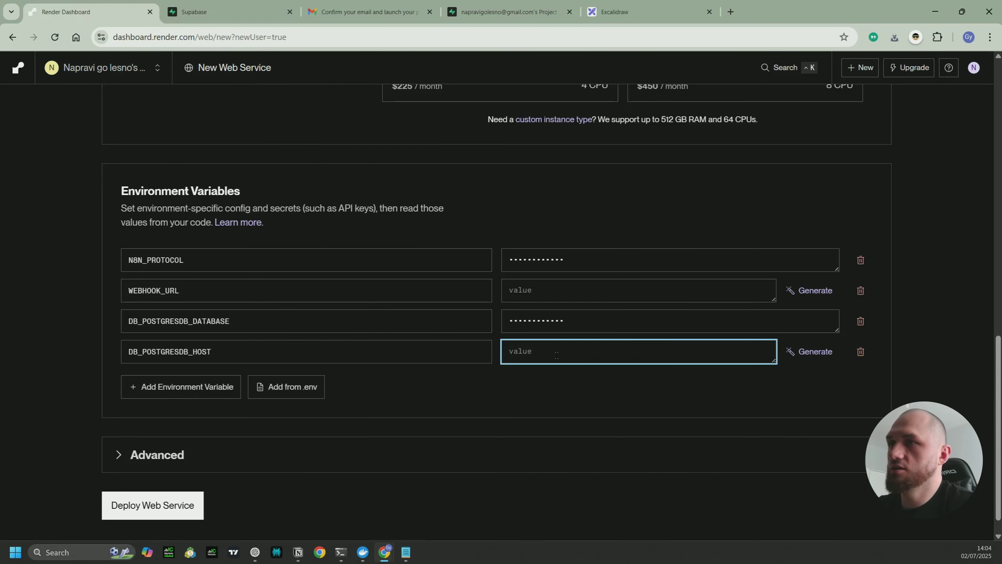
- Fill in the DB_POSTGRESDB_HOST value and add DB_POSTGRESDB_PASSWORD with the database password
key(ctrl+v)
click(189, 386)
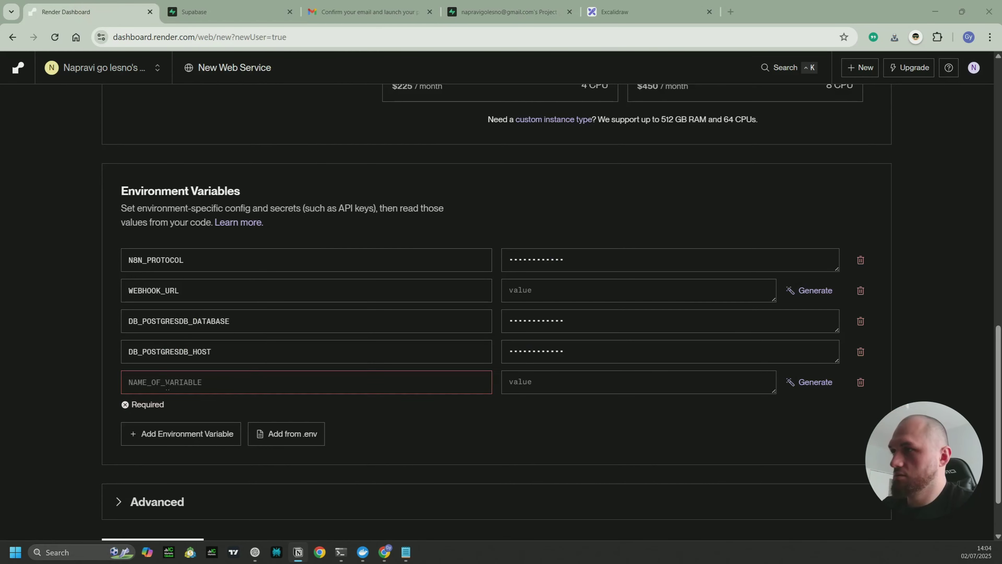
text(DB_POSTGRESDB_PASSWORD)
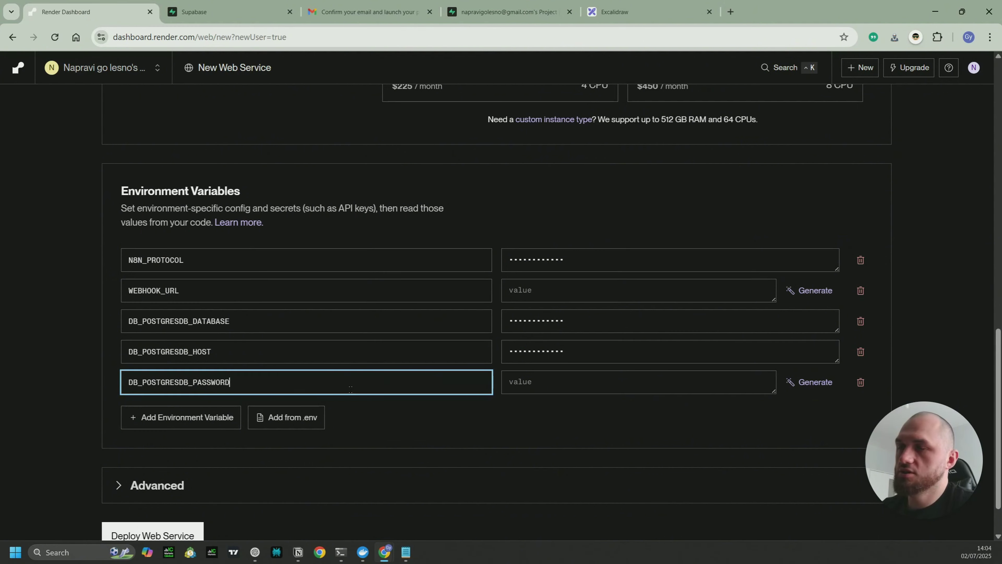
click(508, 13)
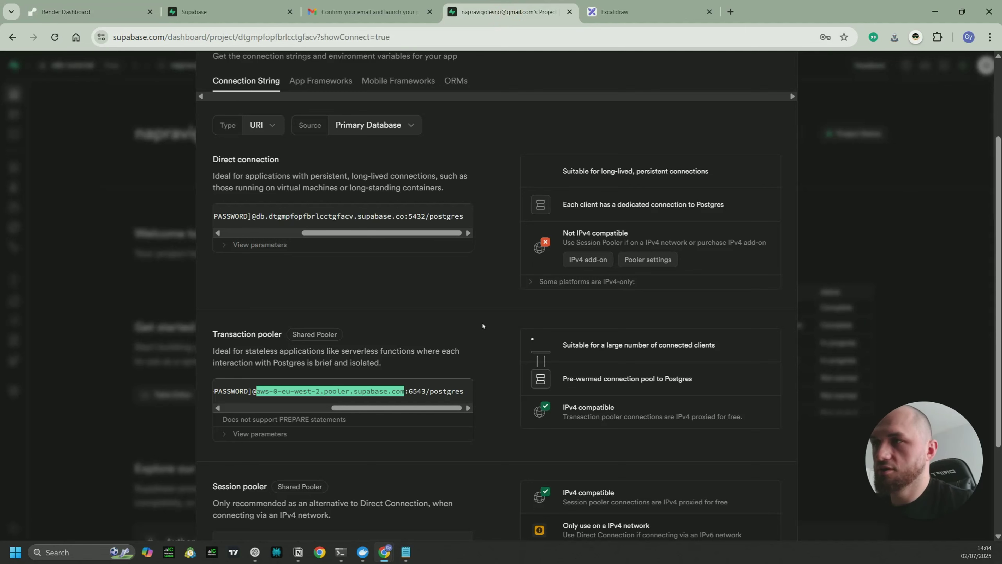
click(195, 13)
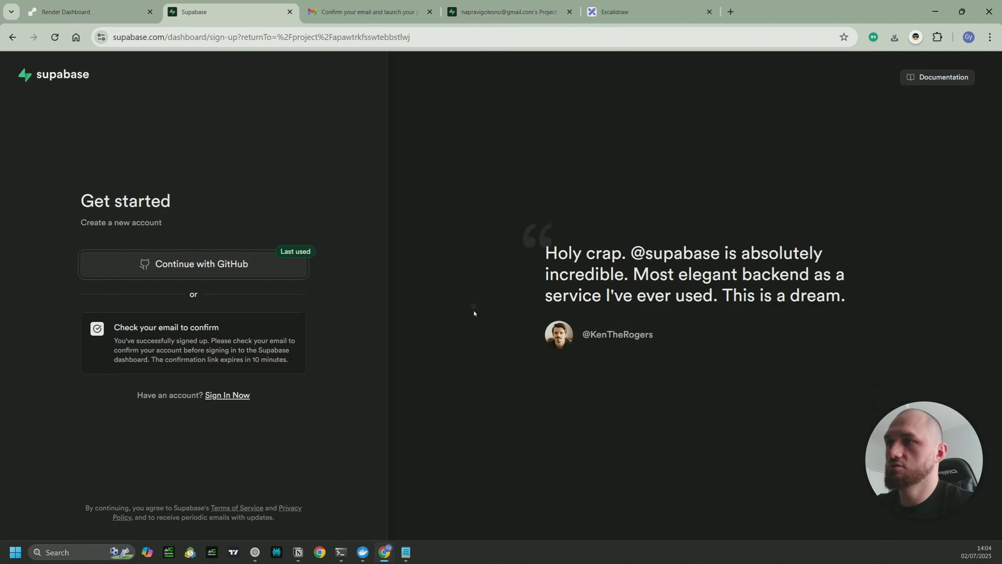
click(157, 12)
click(631, 382)
key(ctrl+v)
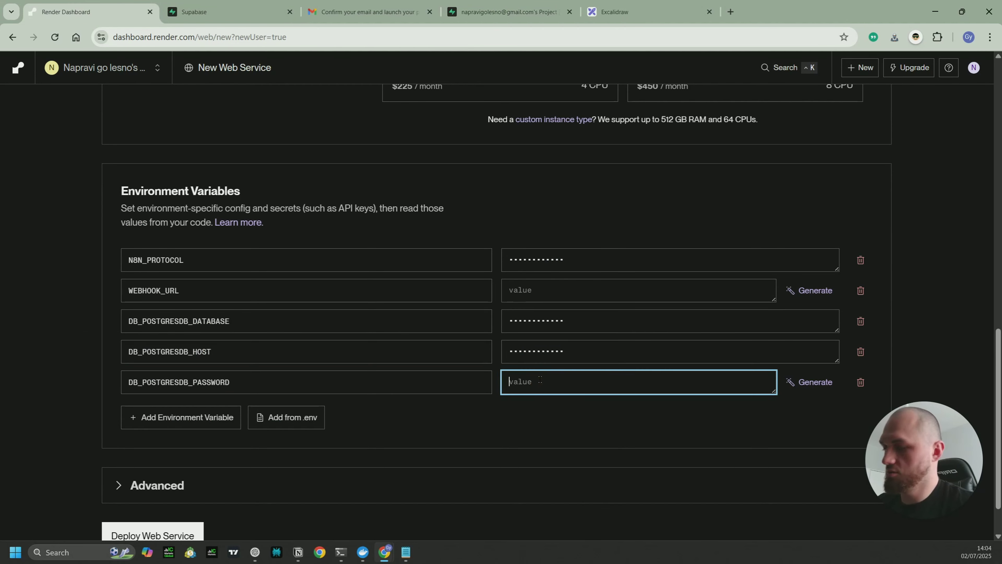
click(439, 385)
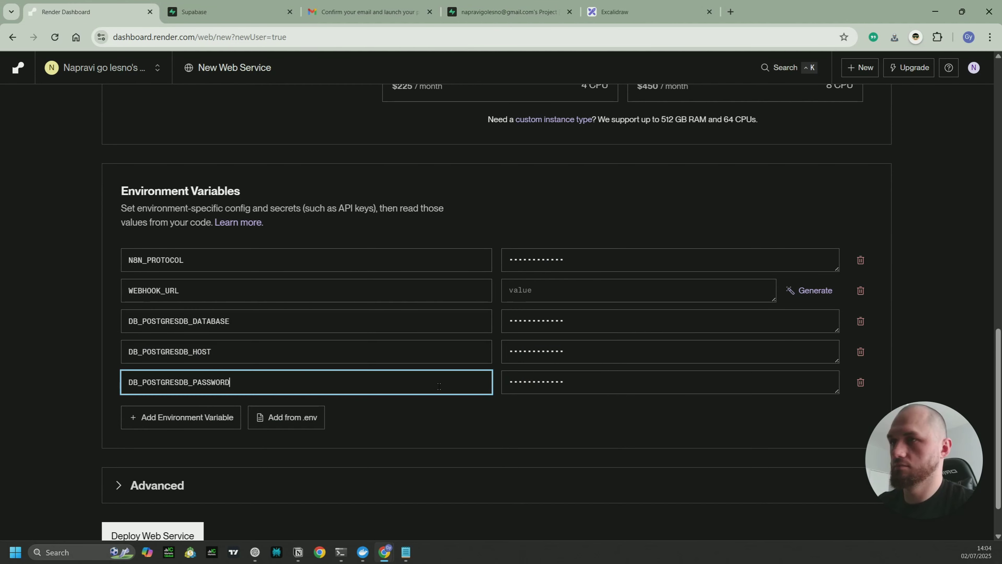
- Add DB_POSTGRESDB_PORT with the pooler port 6543
click(191, 417)
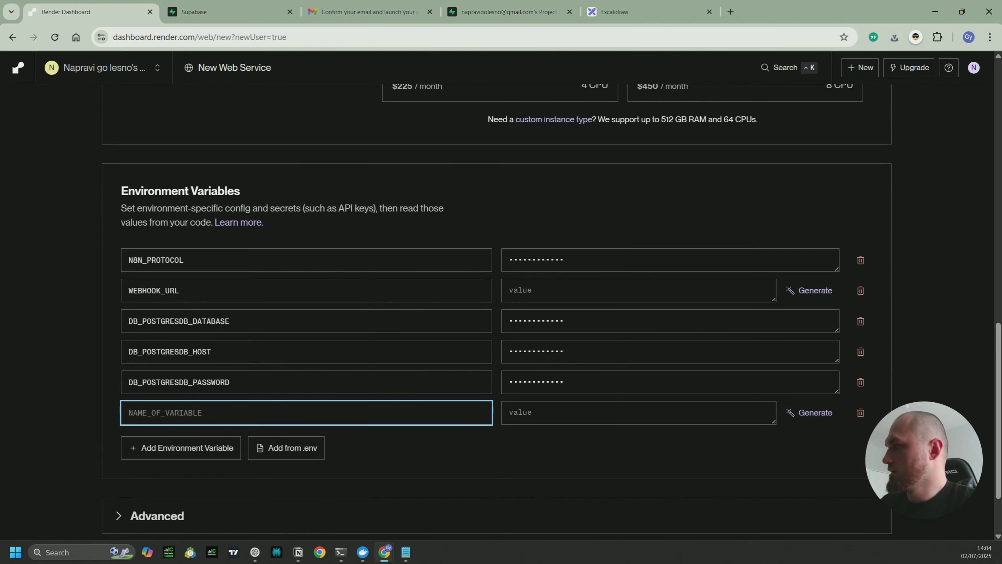
key(alt+Tab)
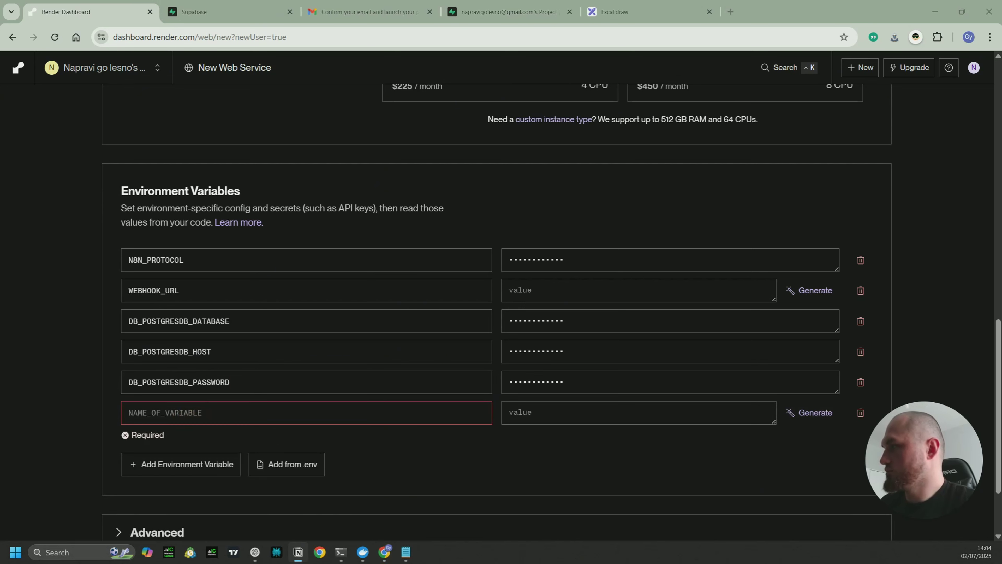
click(212, 414)
text(DB_POSTGRESDB_PORT)
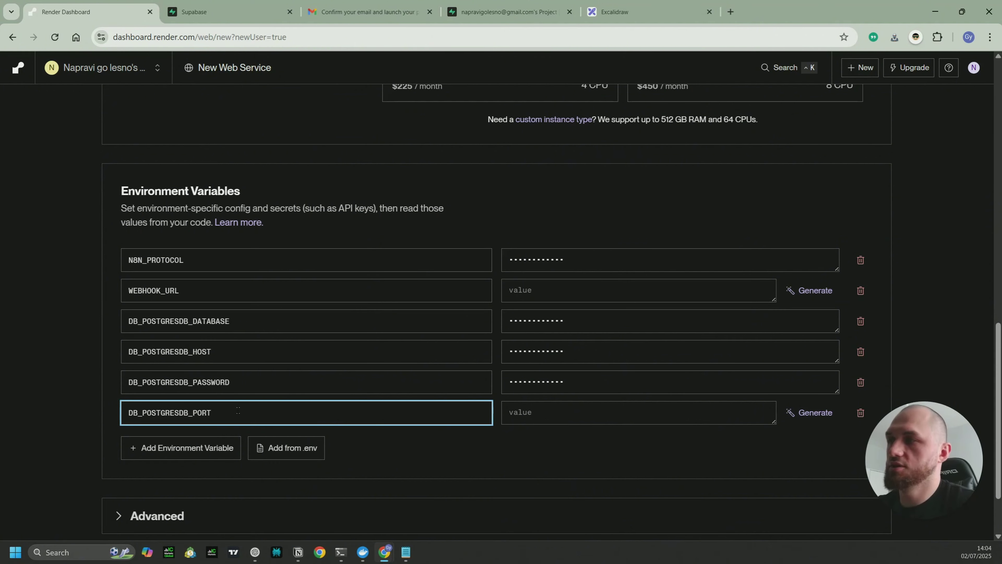
click(499, 11)
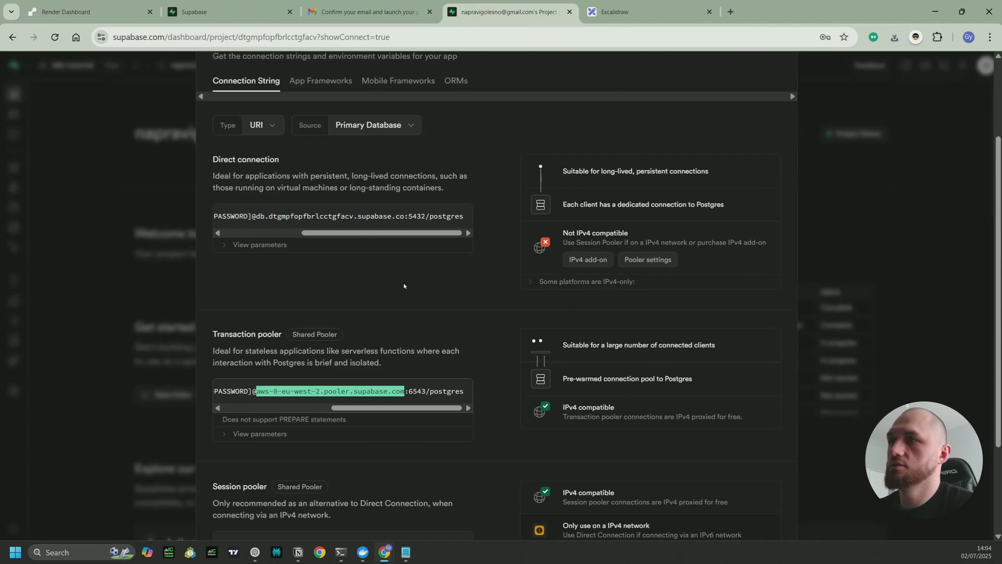
double_click(416, 390)
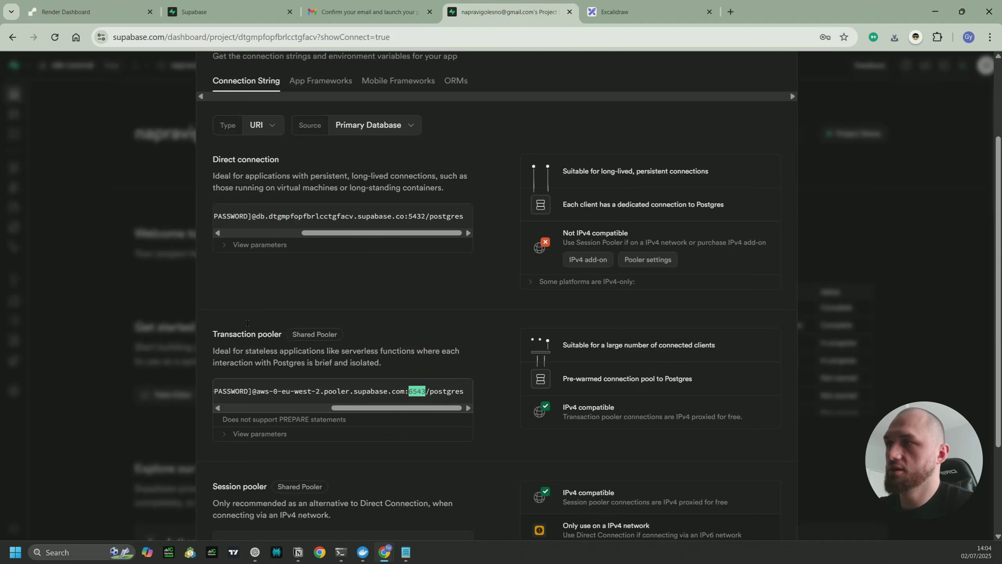
key(ctrl+1)
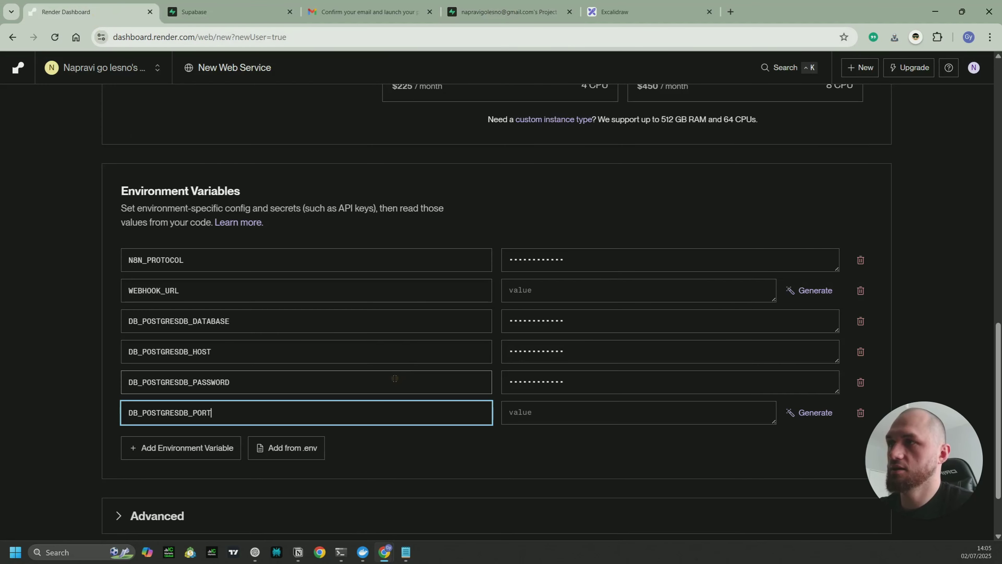
click(524, 412)
key(ctrl+v)
- Add DB_POSTGRESDB_SCHEMA with the value public
click(197, 450)
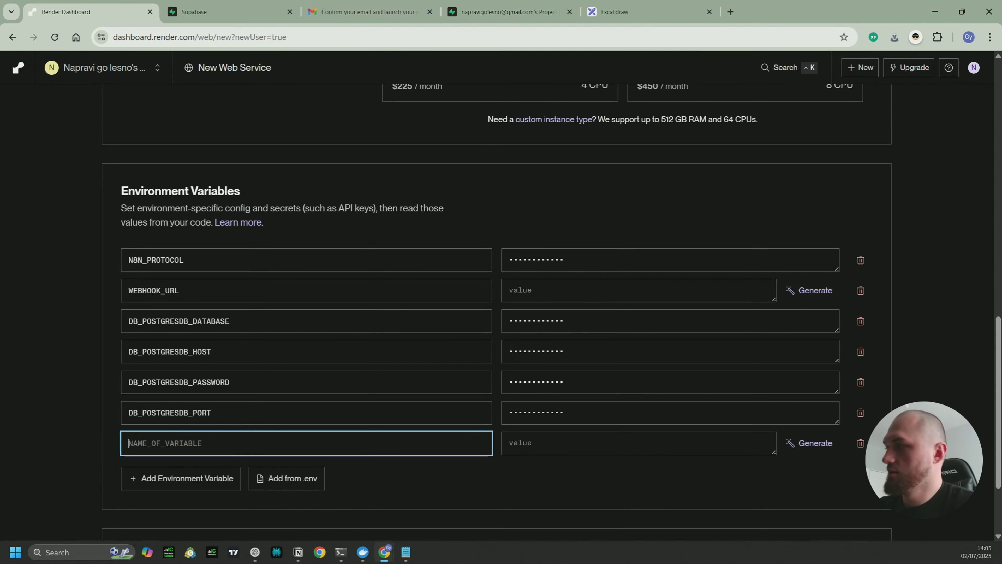
key(alt+Tab)
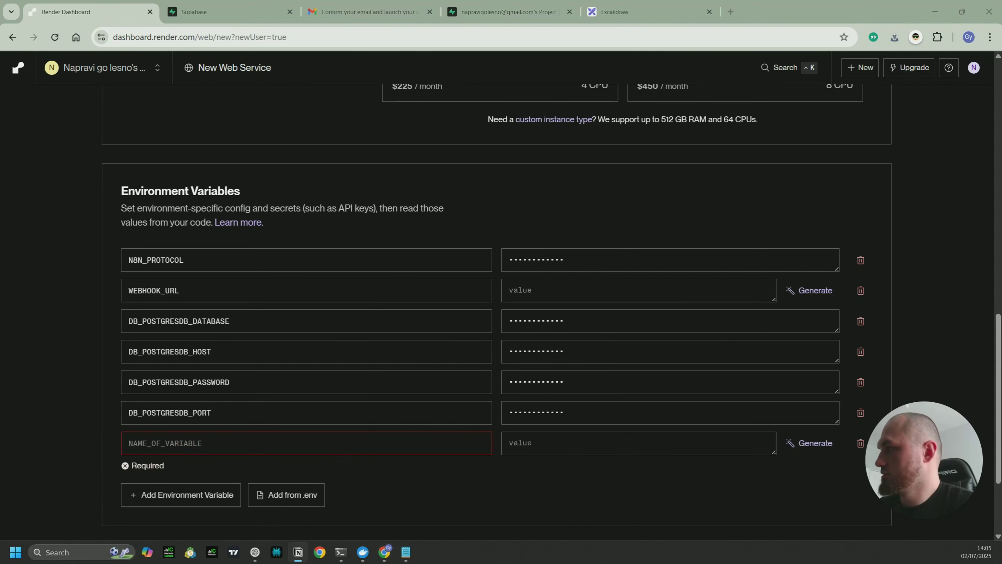
click(320, 450)
key(ctrl+v)
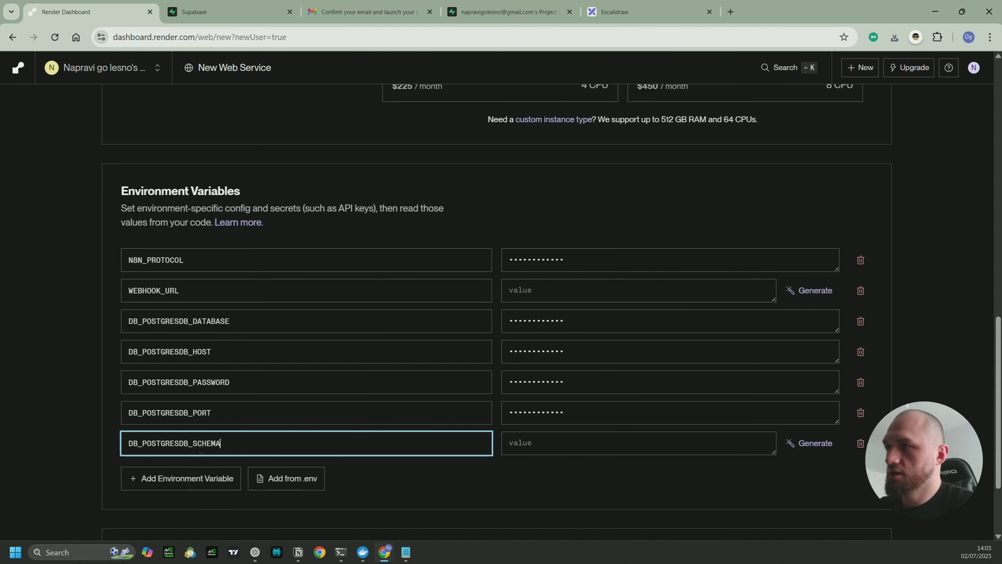
click(561, 442)
text(p)
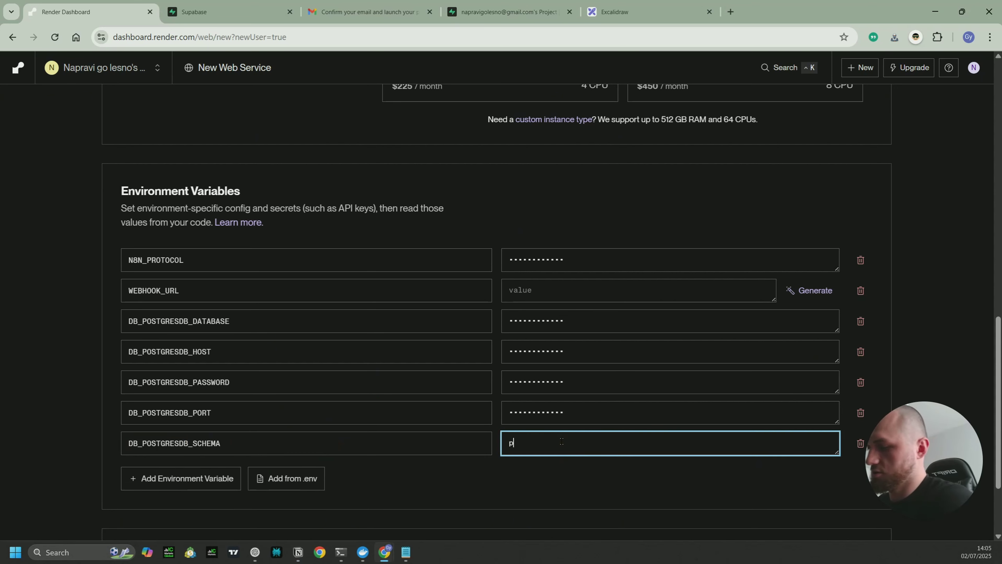
text(ublic)
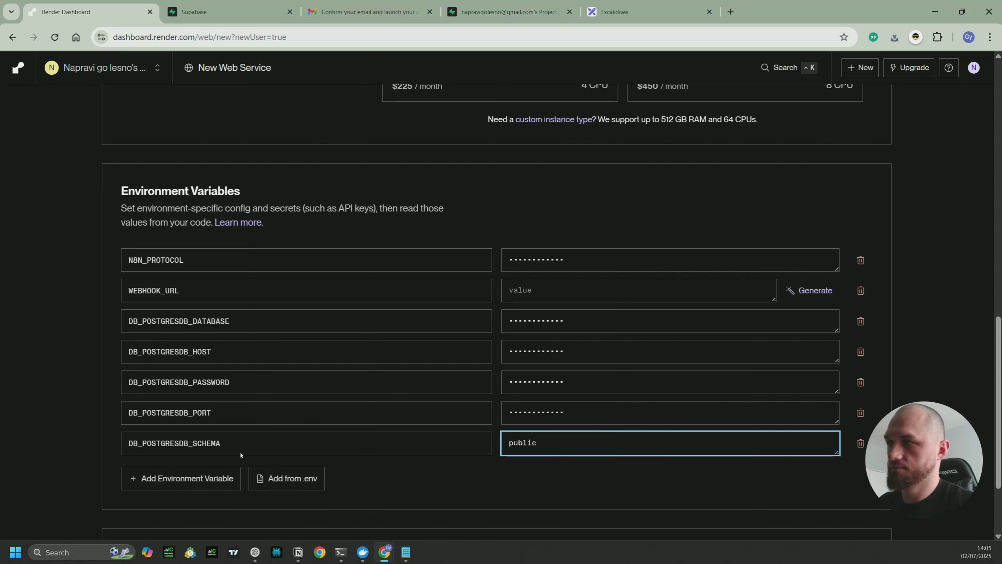
- Add a DB_POSTGRESDB_USER variable name, ready for its value
click(185, 478)
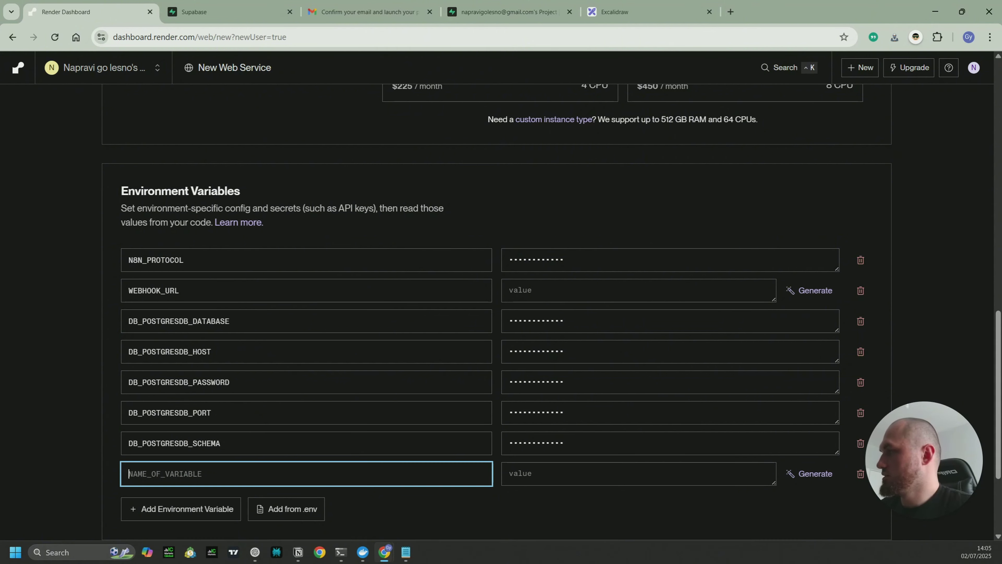
key(alt+Tab)
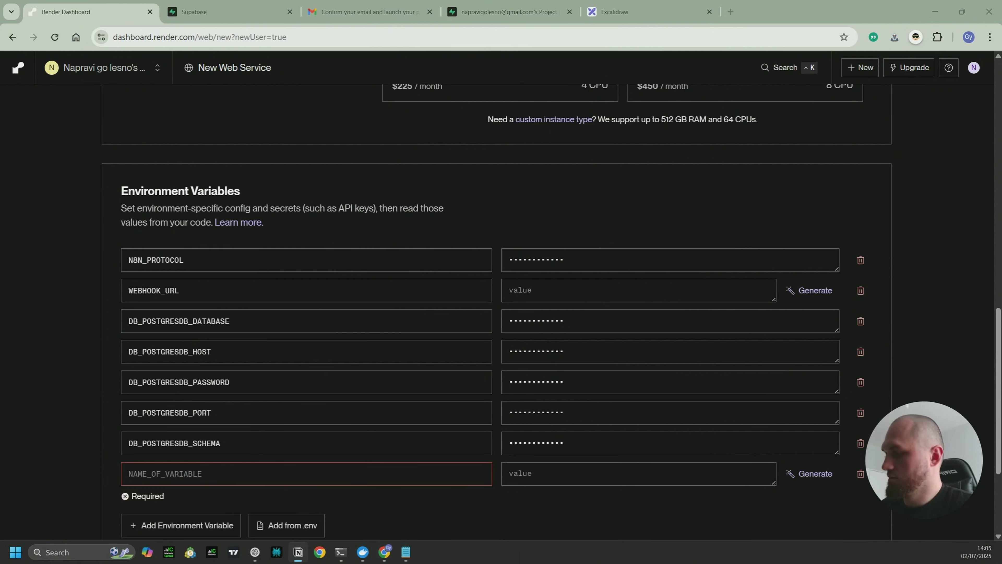
click(366, 473)
key(ctrl+v)
scroll(366, 329, down, 3)
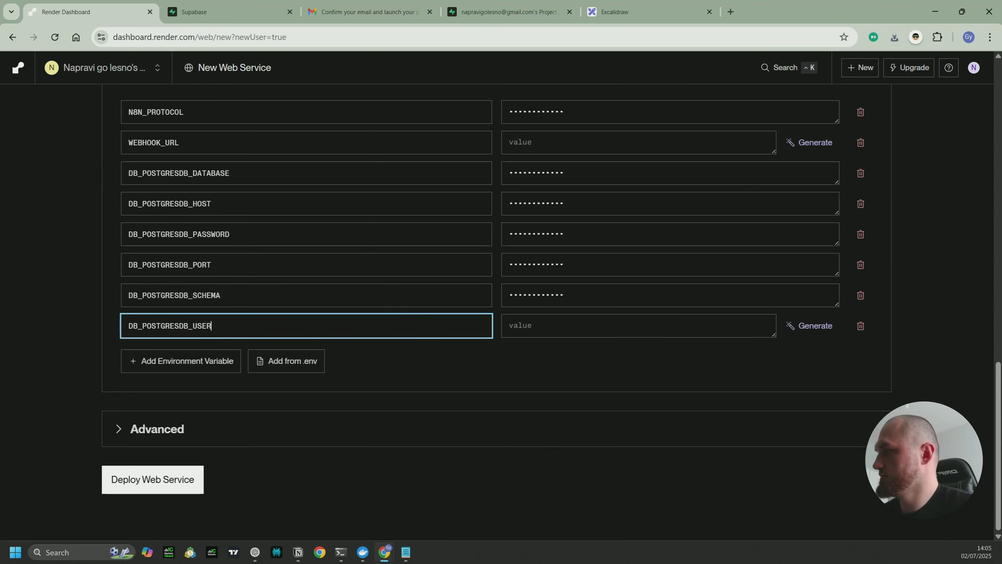
click(550, 326)
- Copy the pooler user name from Supabase into the DB_POSTGRESDB_USER value
click(501, 16)
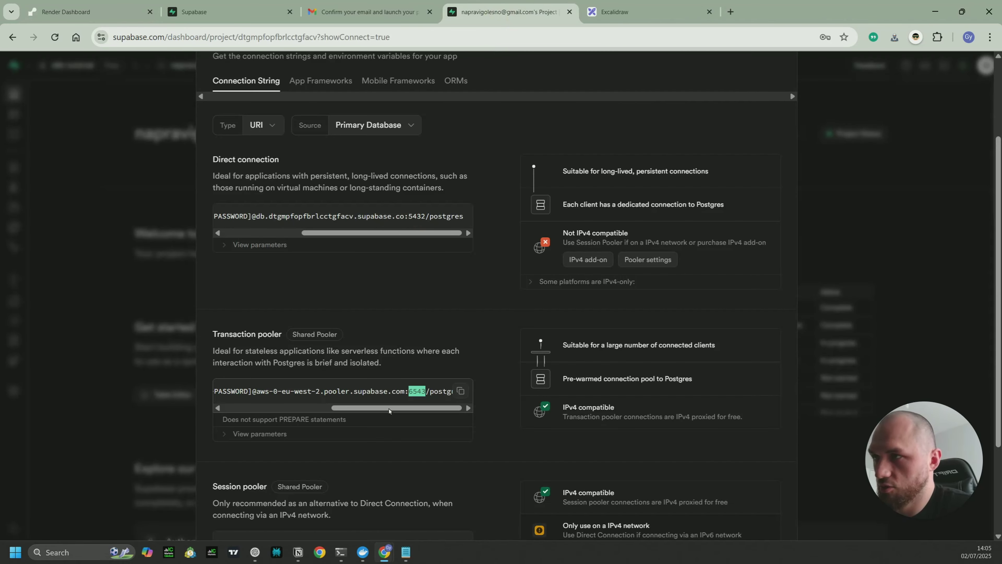
drag(389, 411, 416, 392)
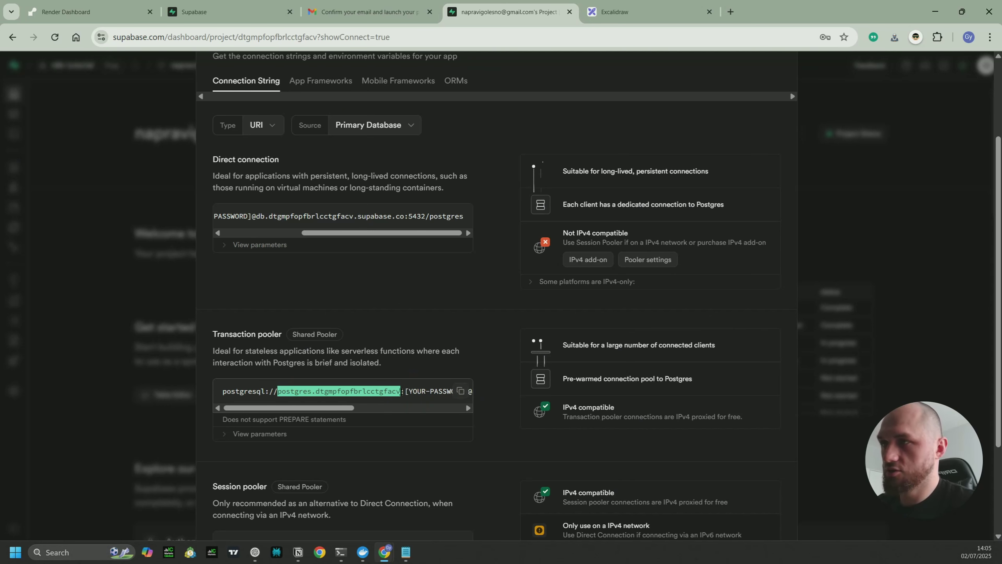
click(240, 12)
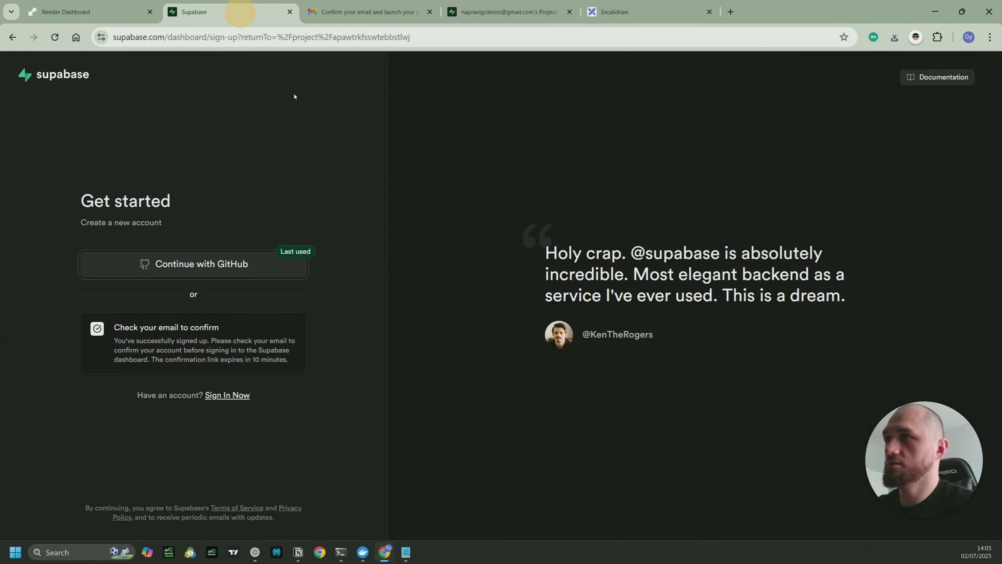
key(ctrl+shift+Tab)
click(548, 326)
key(ctrl+v)
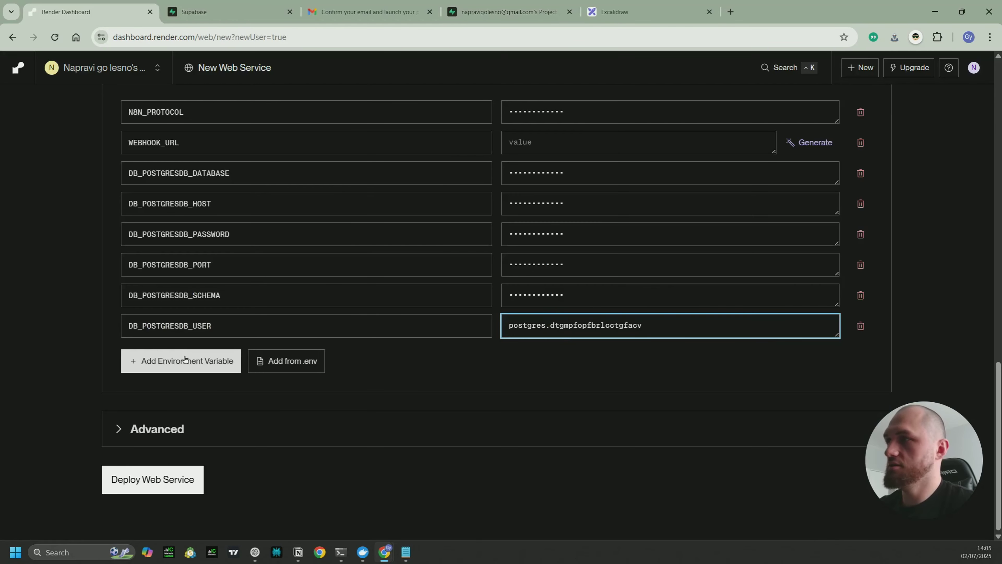
- Add a new DB_TYPE environment variable
click(184, 359)
text(DB_TYPE)
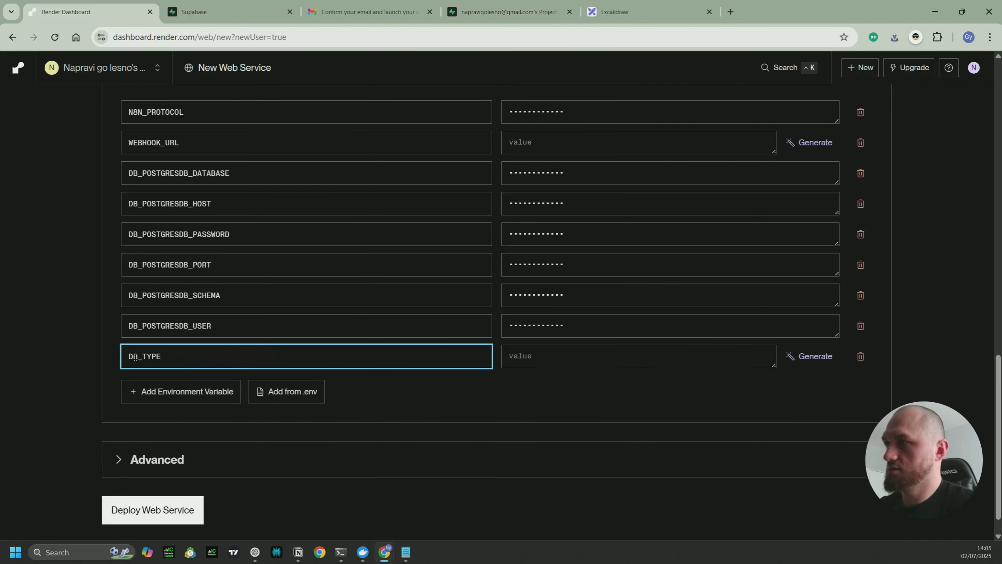
key(alt+Tab)
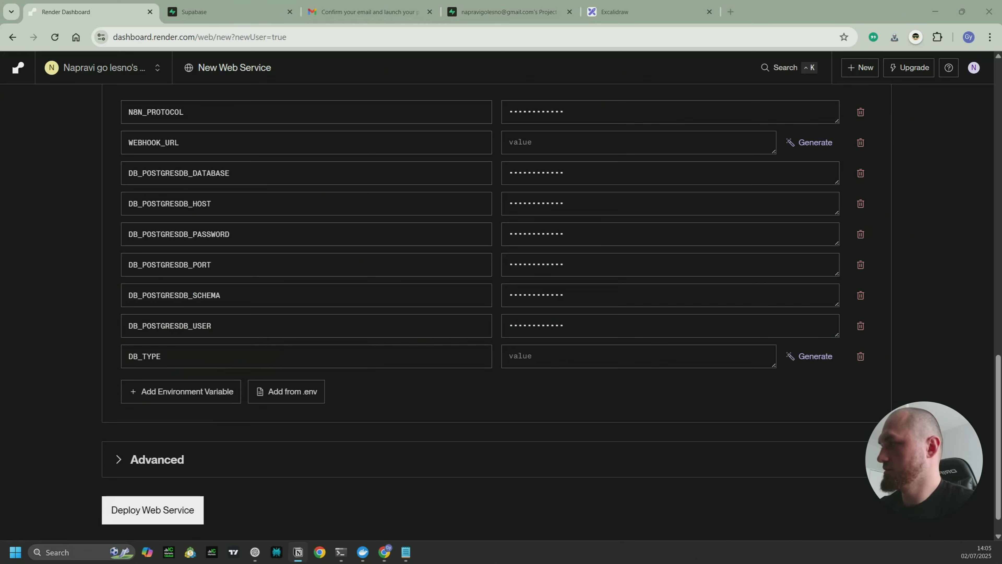
- Set DB_TYPE to postgresdb and add GENERIC_TIMEZONE set to Europe/London
click(545, 356)
key(ctrl+v)
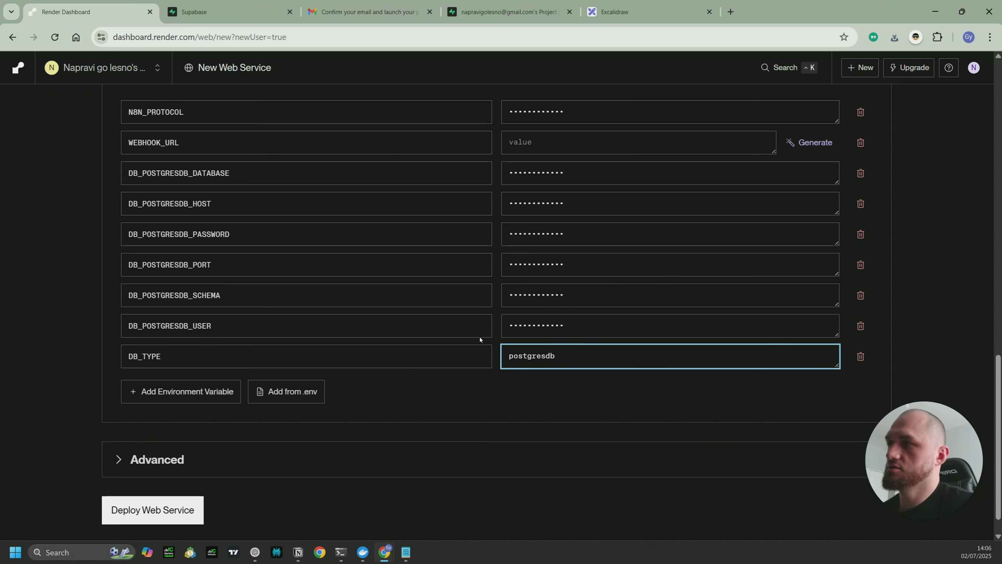
click(173, 400)
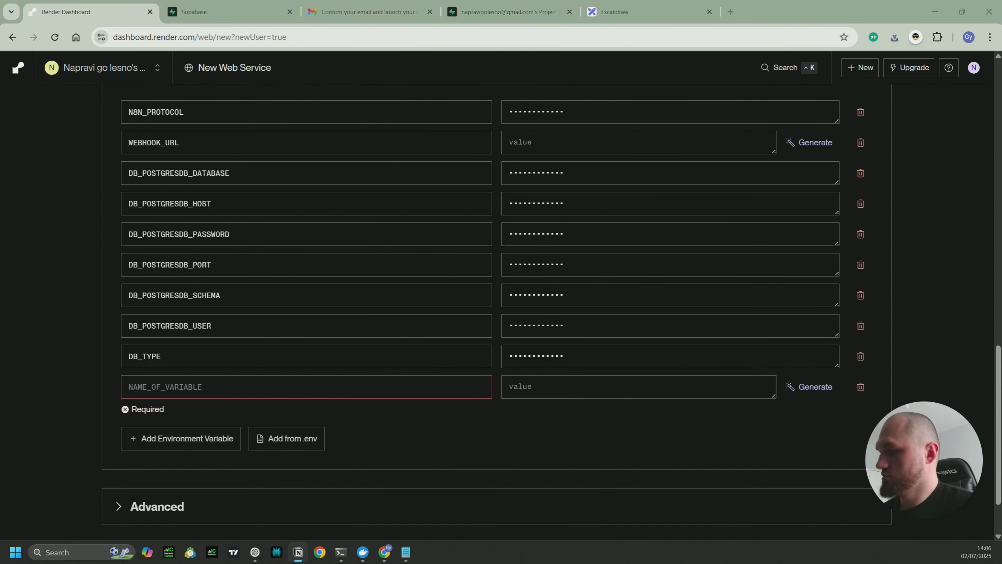
click(233, 389)
text(GENERIC_TIMEZONE)
click(566, 394)
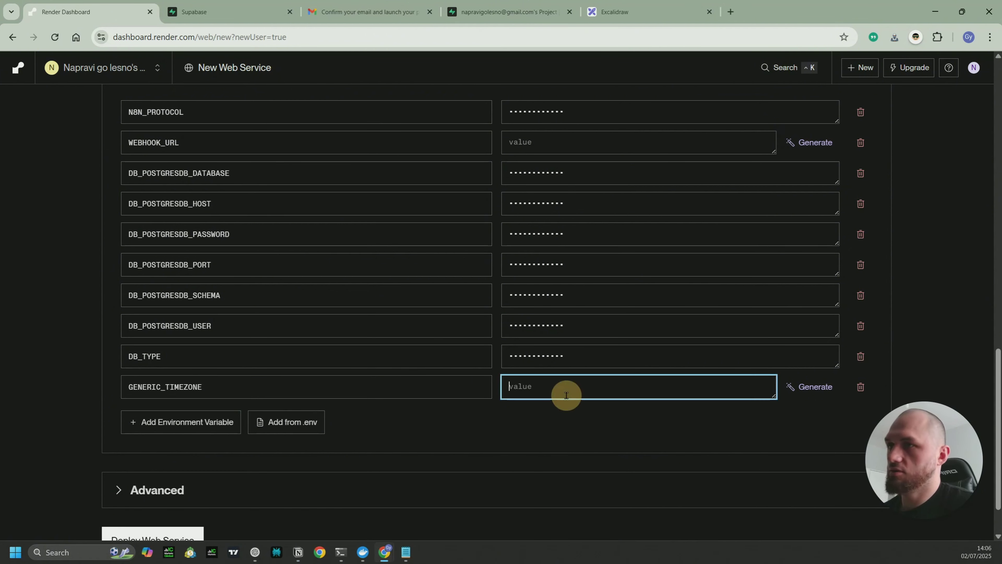
key(alt+Tab)
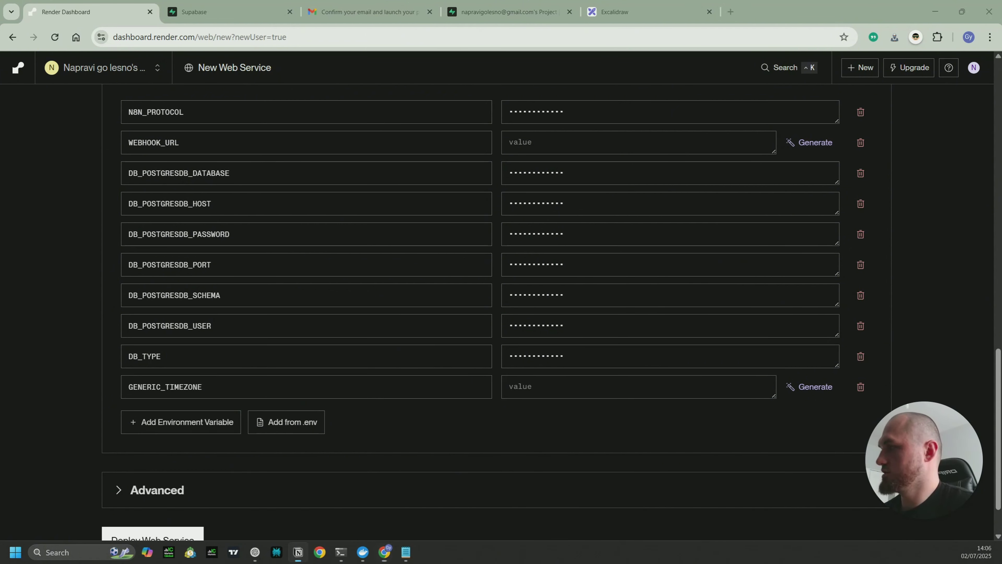
click(564, 387)
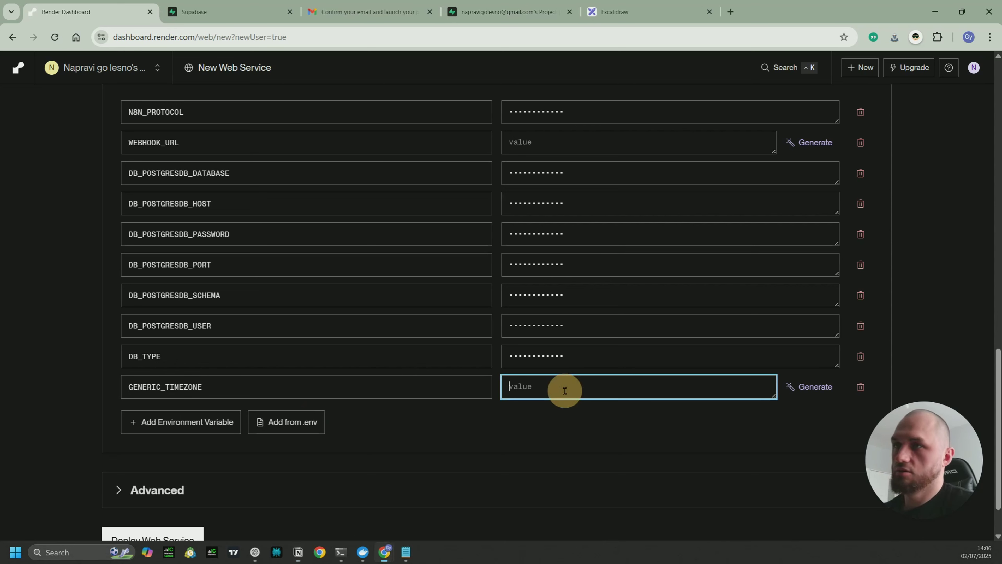
text(Europe/London)
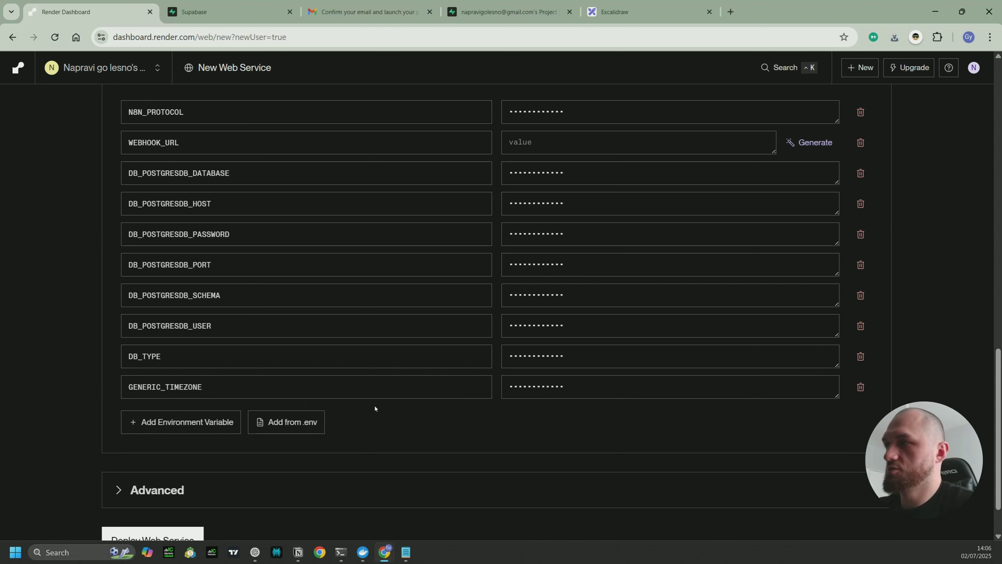
- Add an N8N_ENCRYPTION_KEY environment variable, still without a value
click(188, 420)
scroll(252, 399, down, 2)
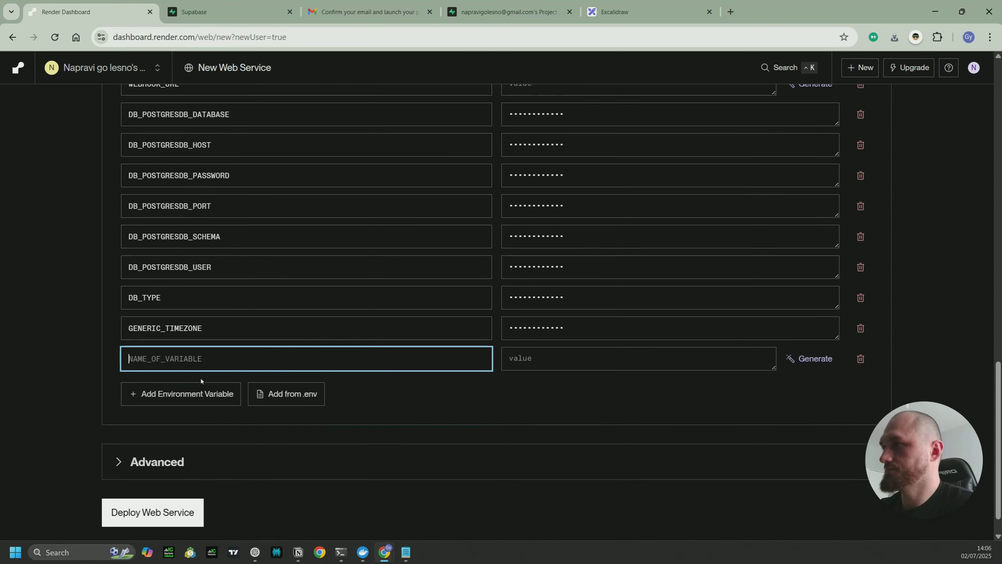
key(alt+Tab)
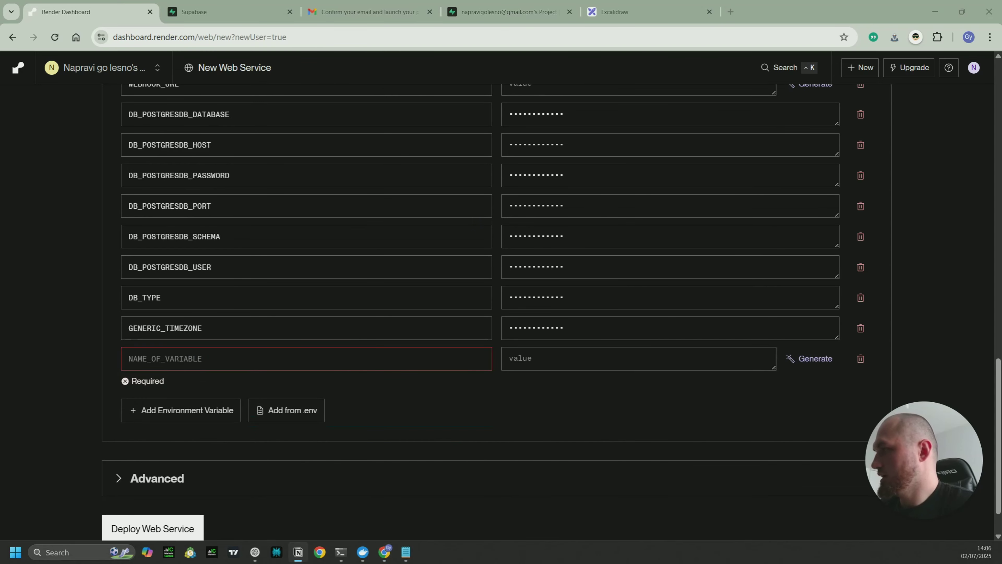
click(213, 365)
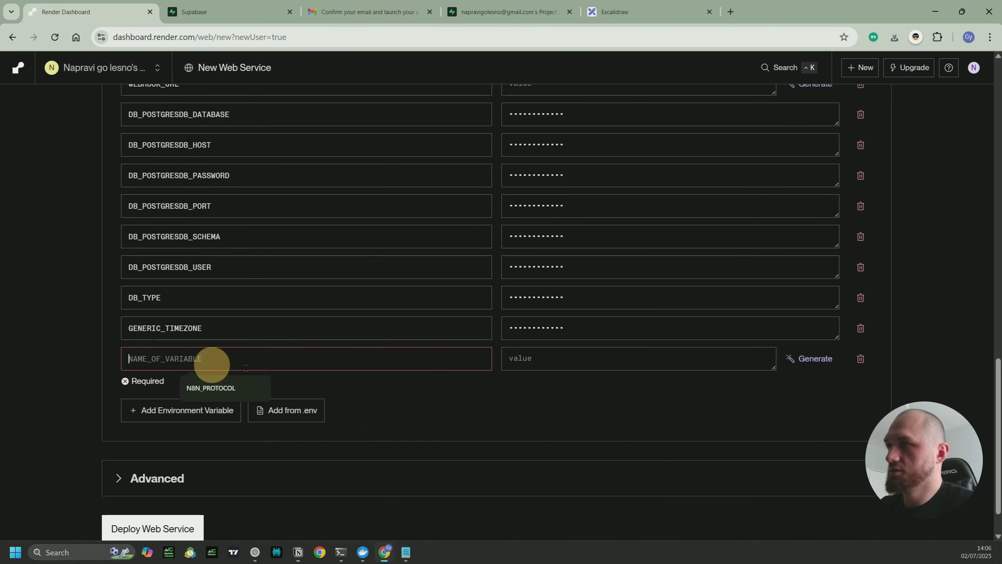
text(N8N_ENCRYPTION_KEY)
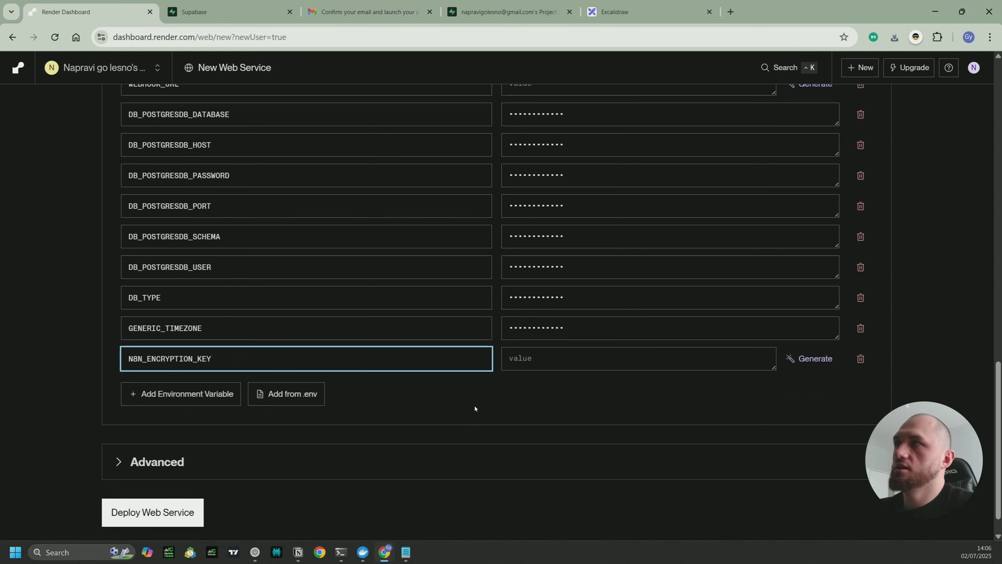
click(509, 11)
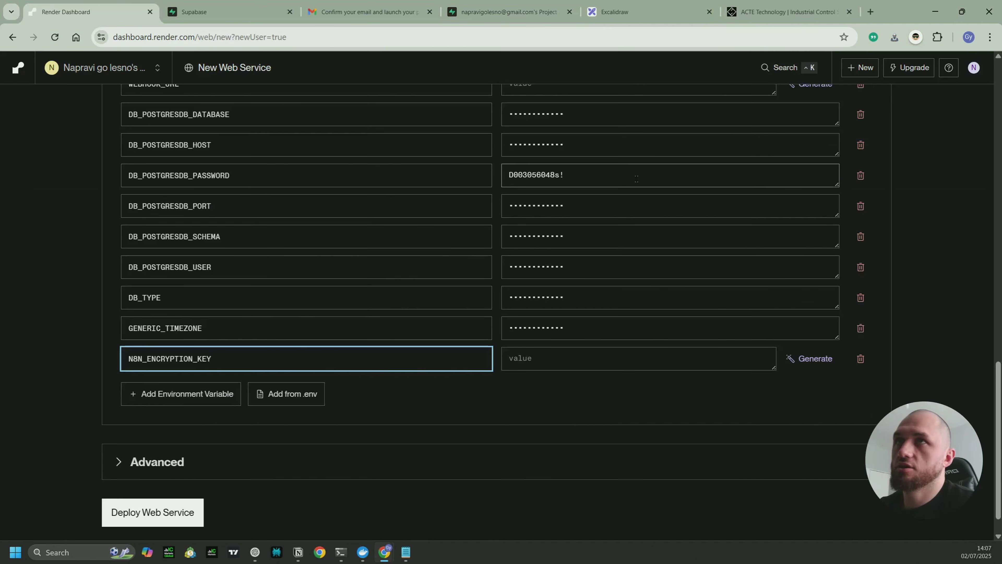
- Generate fresh keys in the ACTE key generator and copy the Encryption key 256 value
click(783, 12)
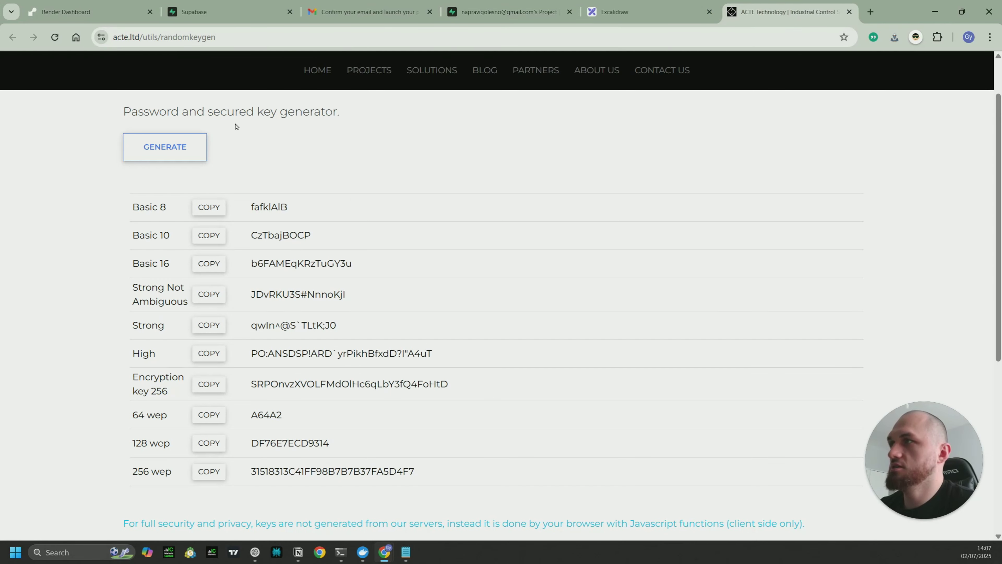
click(167, 153)
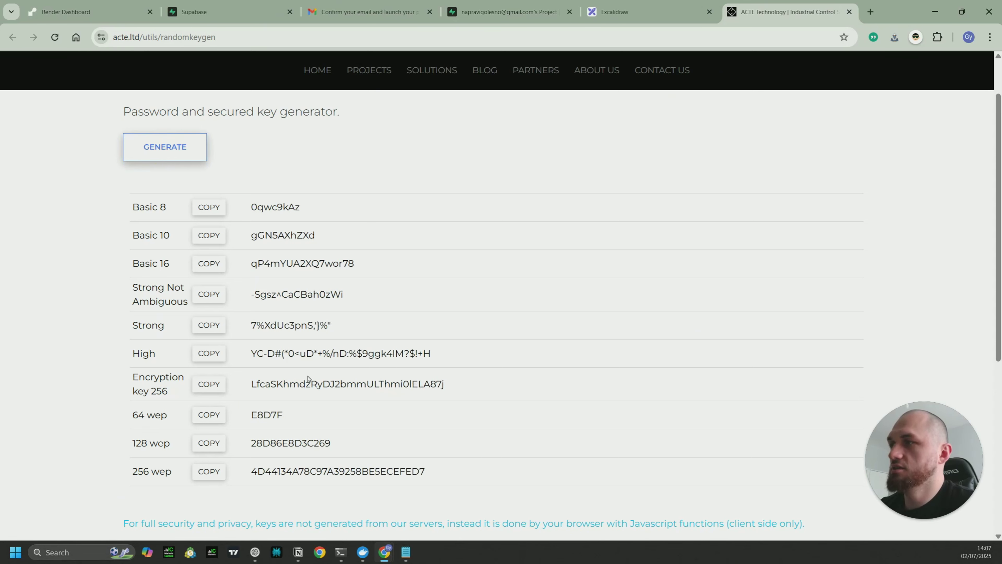
double_click(136, 375)
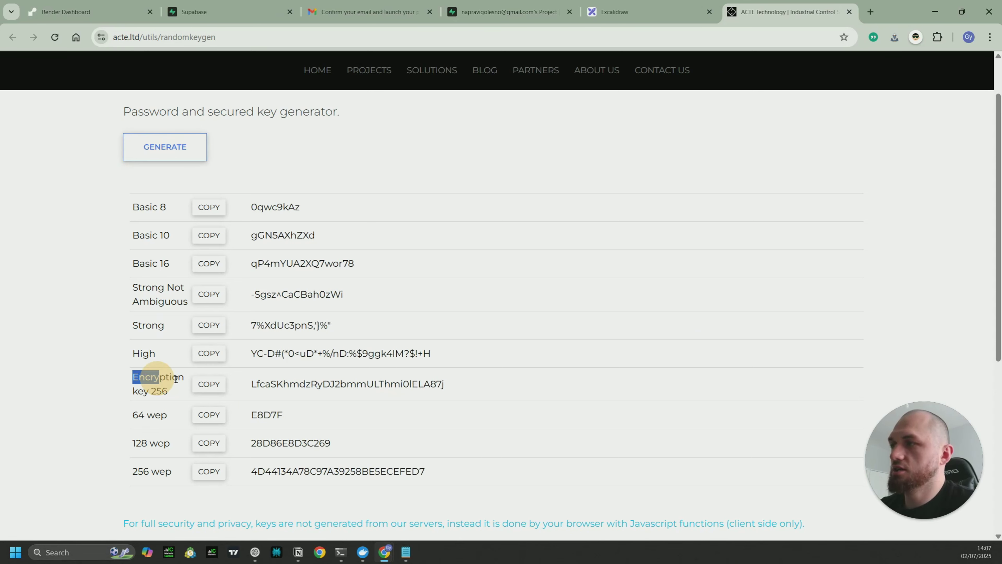
click(174, 392)
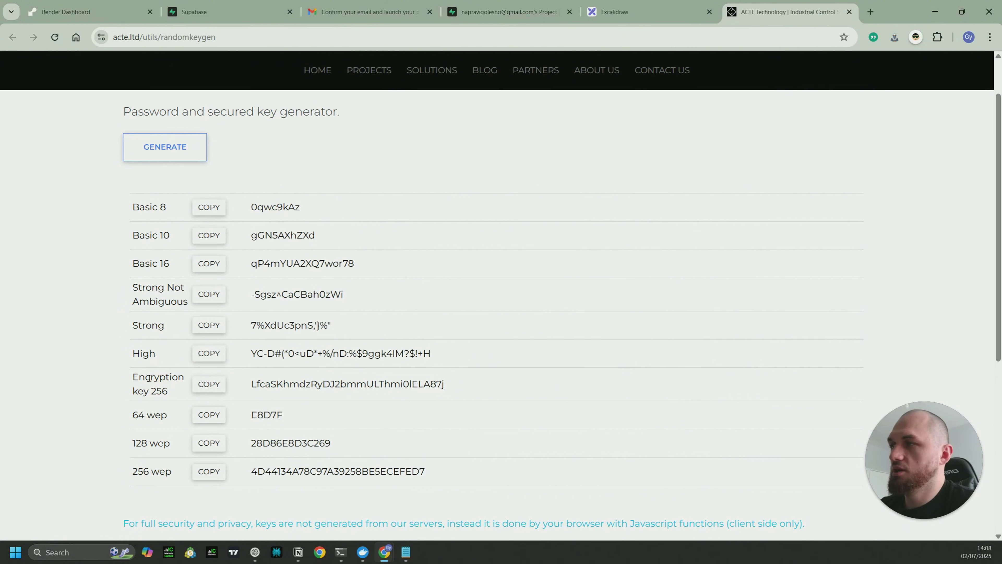
double_click(135, 375)
double_click(163, 391)
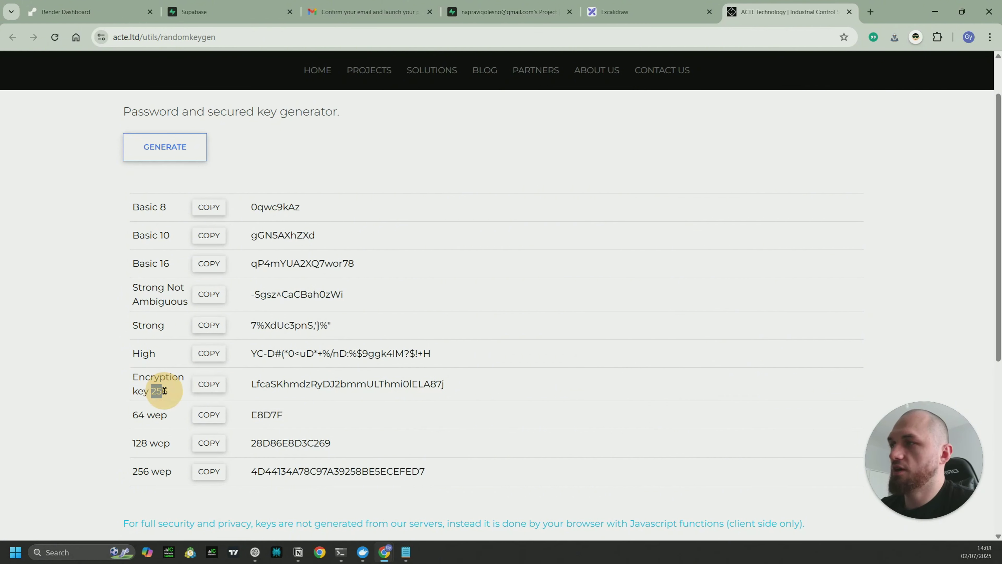
click(167, 391)
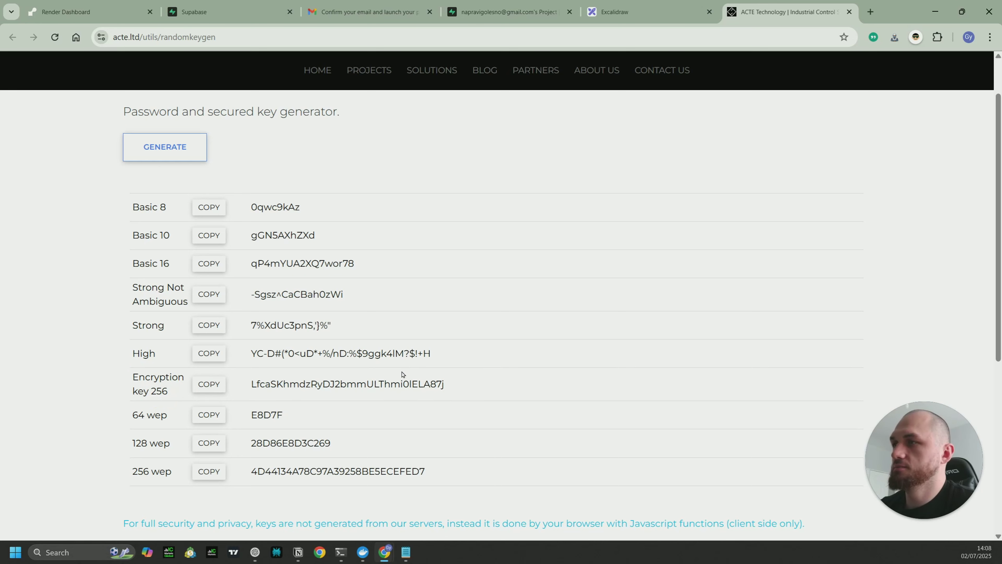
click(99, 12)
- Paste the generated key as the N8N_ENCRYPTION_KEY value
click(540, 358)
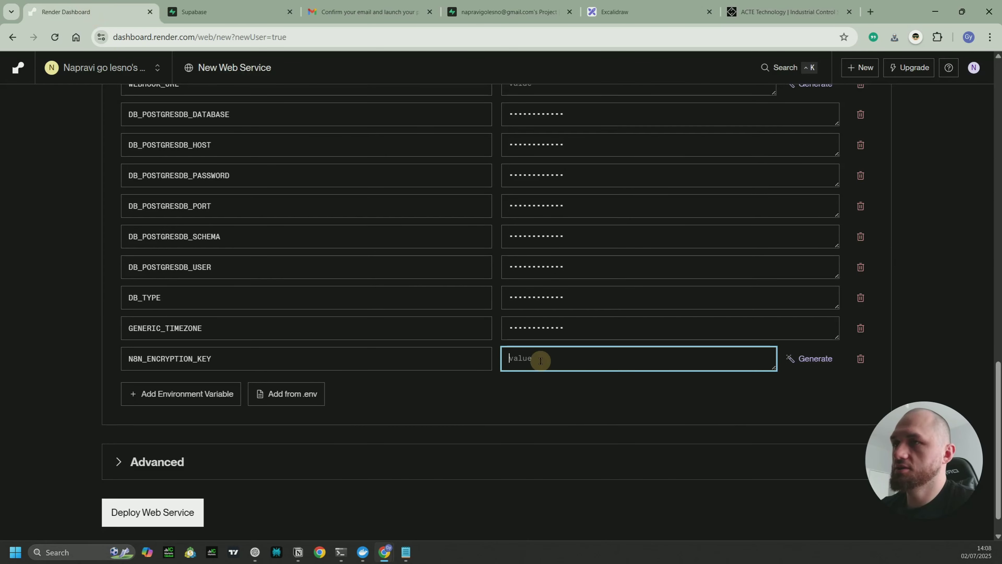
key(ctrl+v)
click(432, 423)
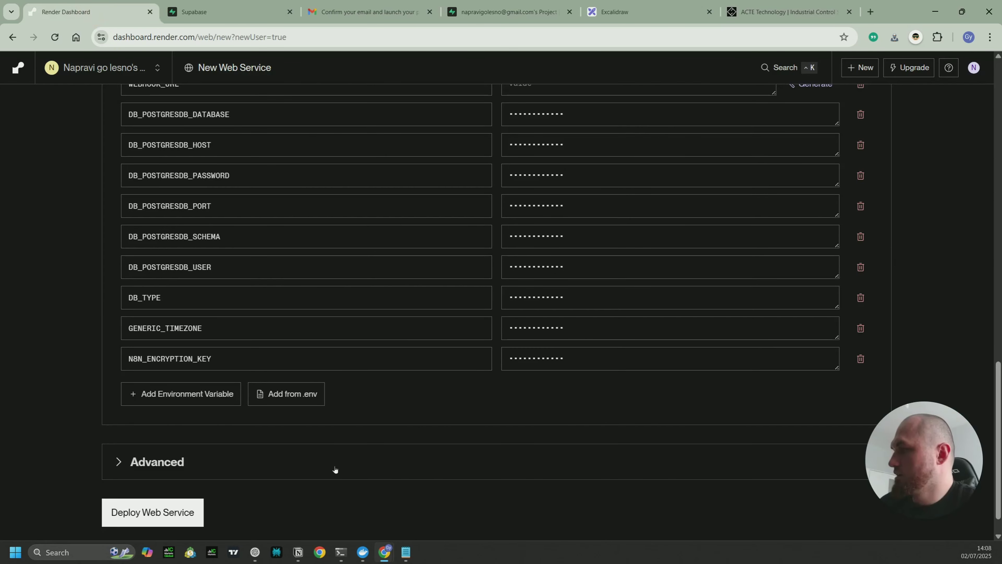
- Add a TZ environment variable set to Europe/London
click(171, 392)
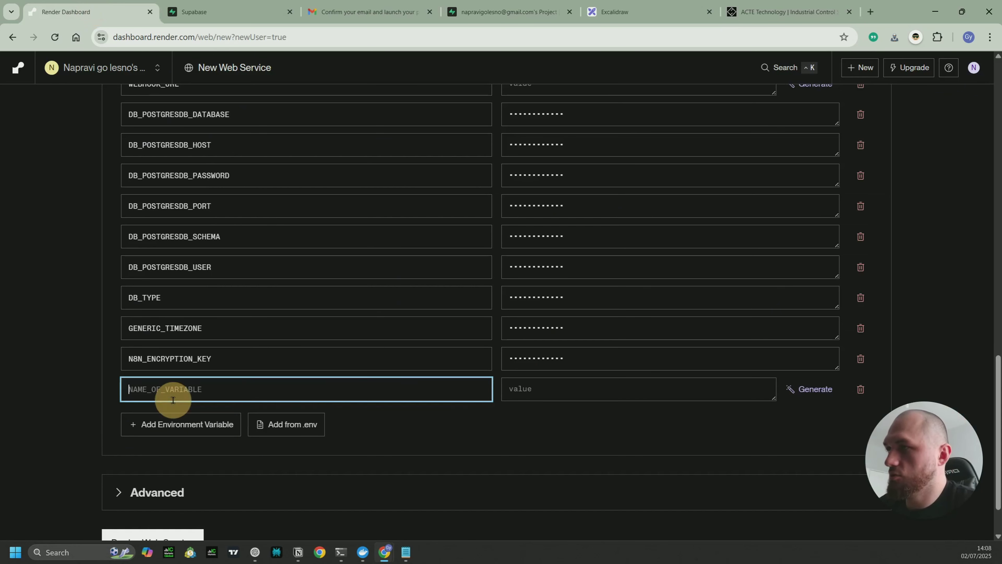
key(alt+Tab)
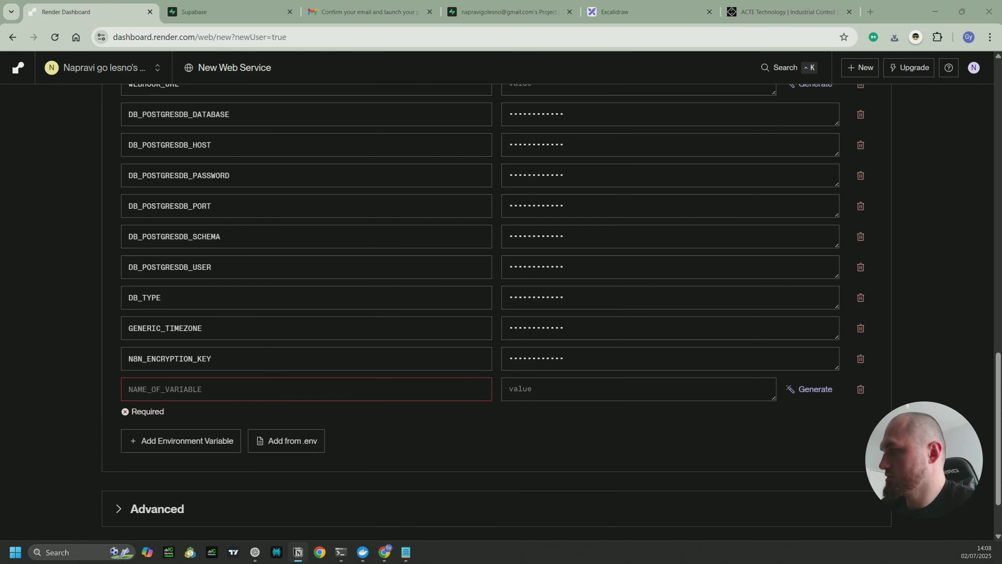
click(207, 389)
text(TZ)
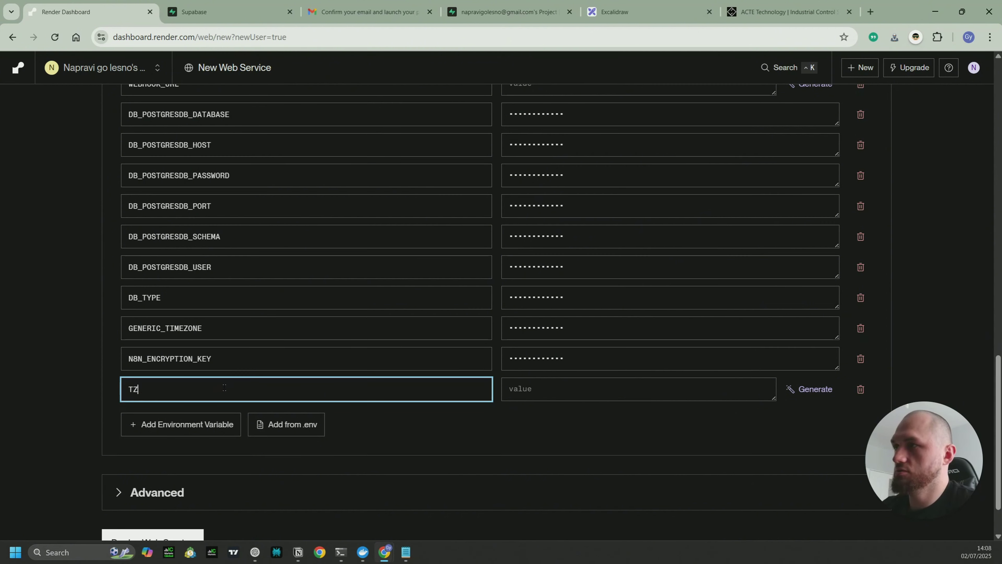
key(alt+Tab)
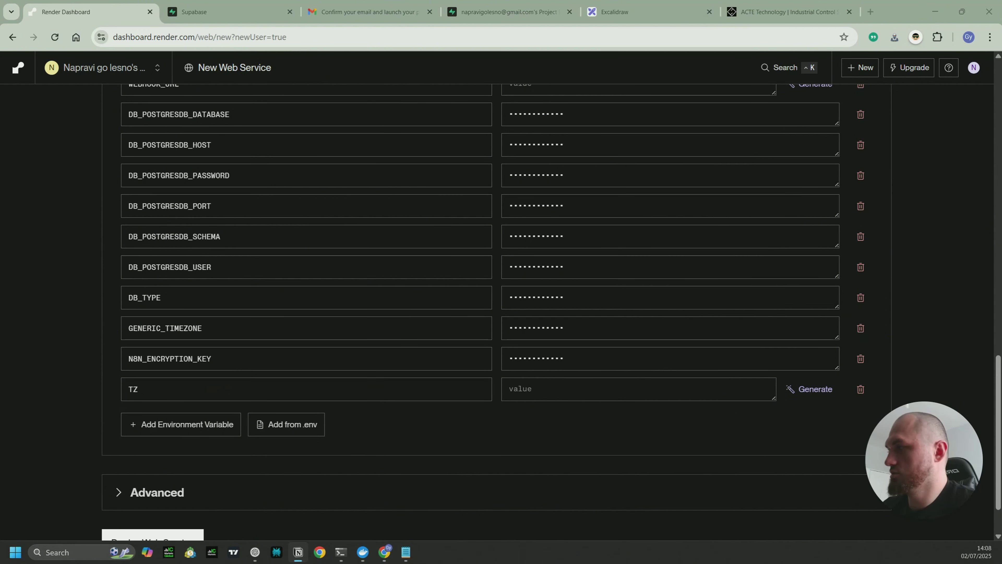
click(565, 392)
text(Europe/London)
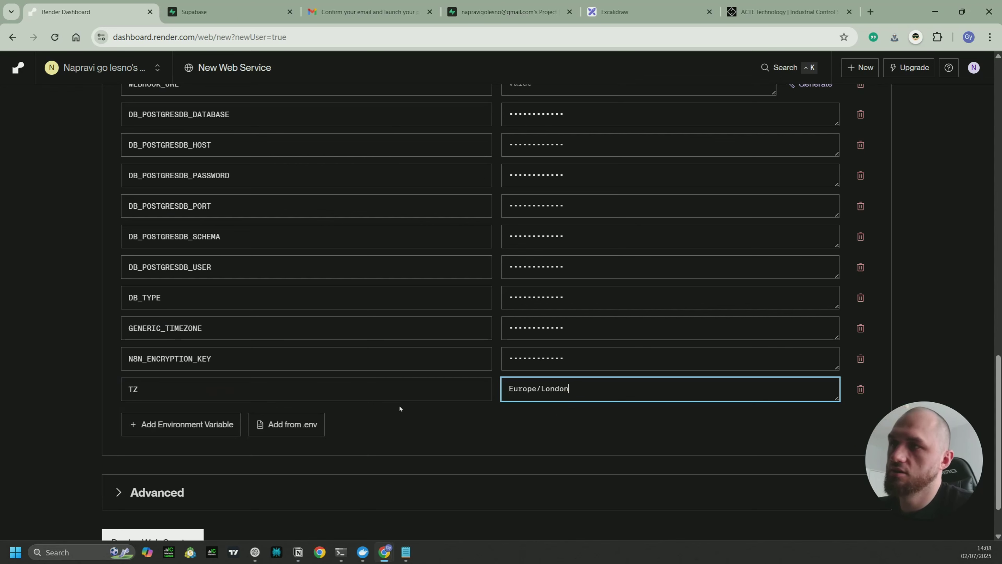
- Review the environment variables and deploy the n8n-tutorial web service
click(423, 411)
scroll(375, 335, up, 1)
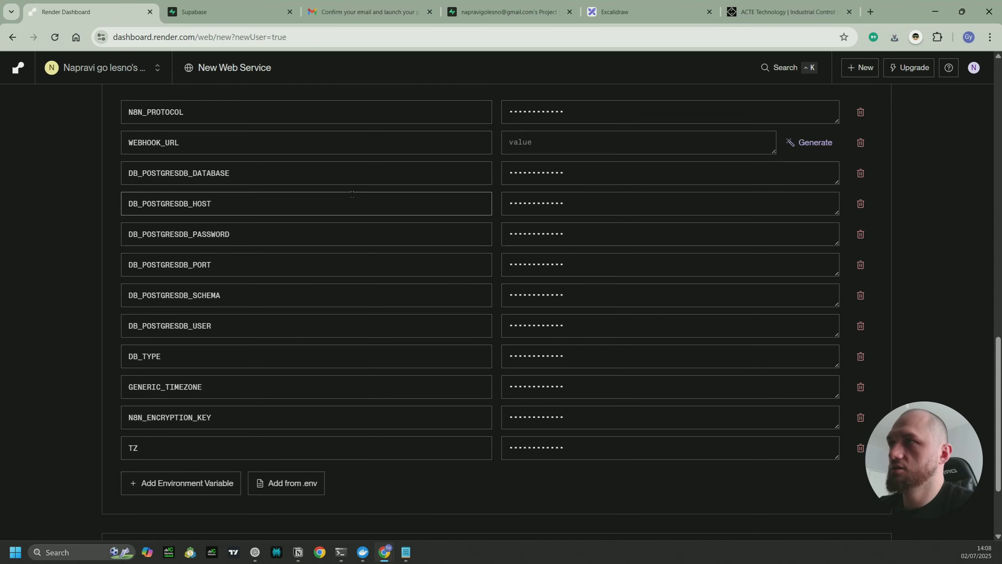
scroll(543, 348, up, 1)
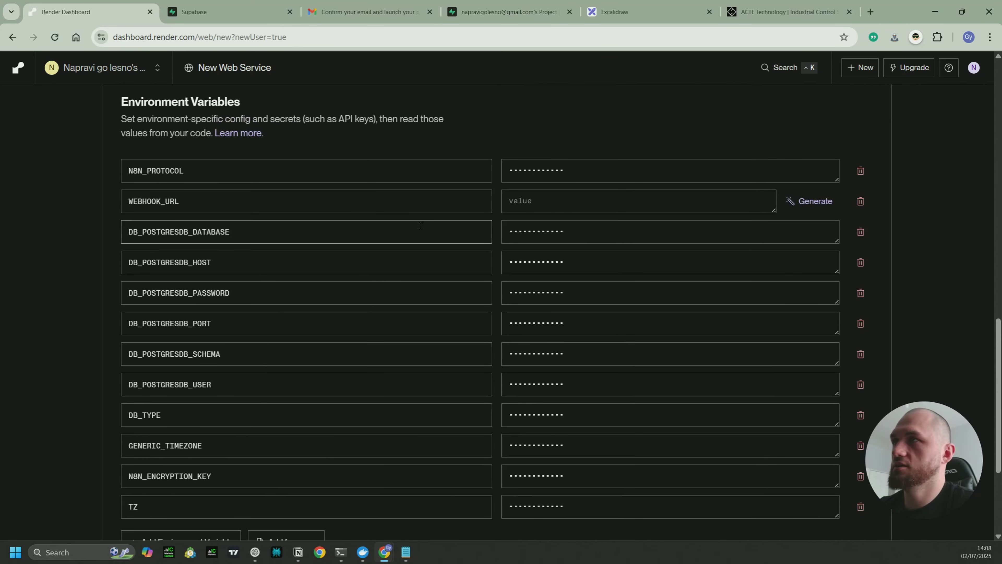
scroll(420, 263, up, 6)
scroll(416, 345, up, 8)
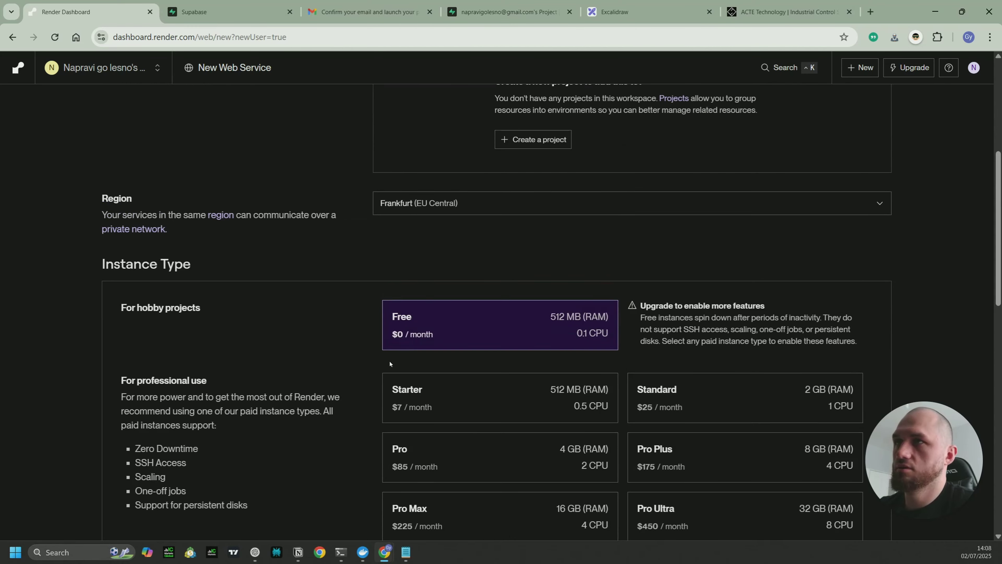
scroll(428, 318, down, 6)
scroll(430, 319, down, 12)
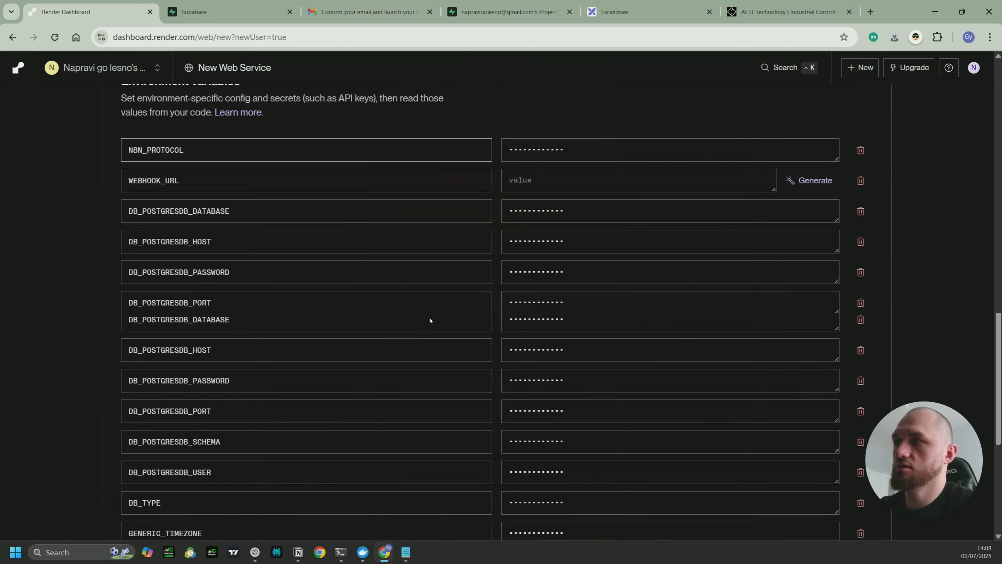
scroll(488, 432, up, 2)
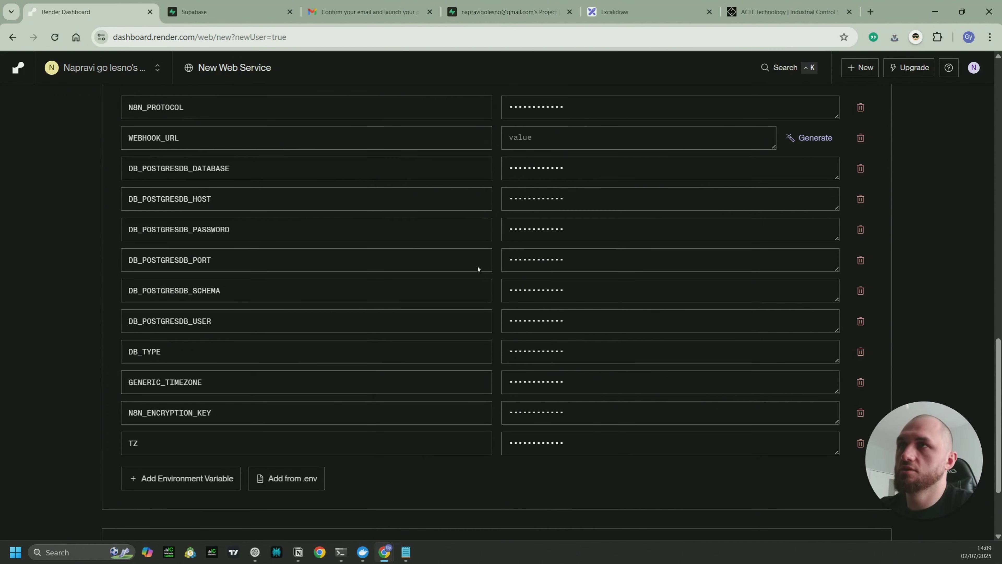
scroll(451, 370, down, 3)
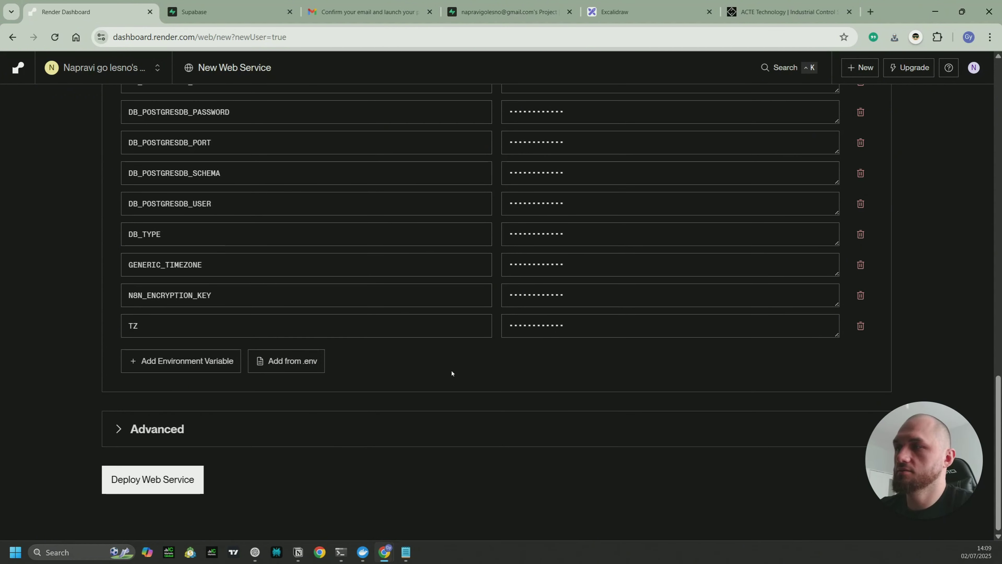
click(165, 479)
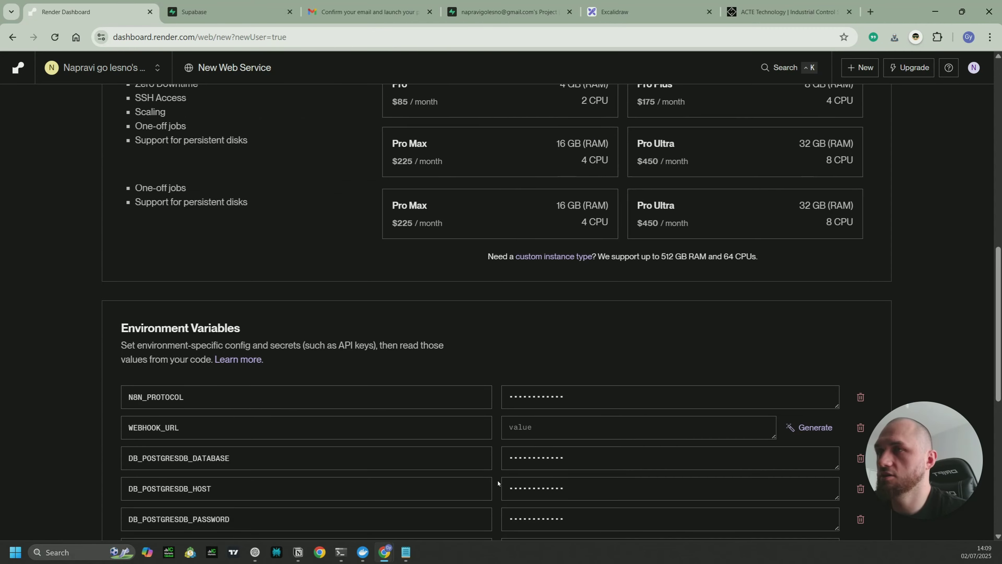
scroll(497, 480, down, 10)
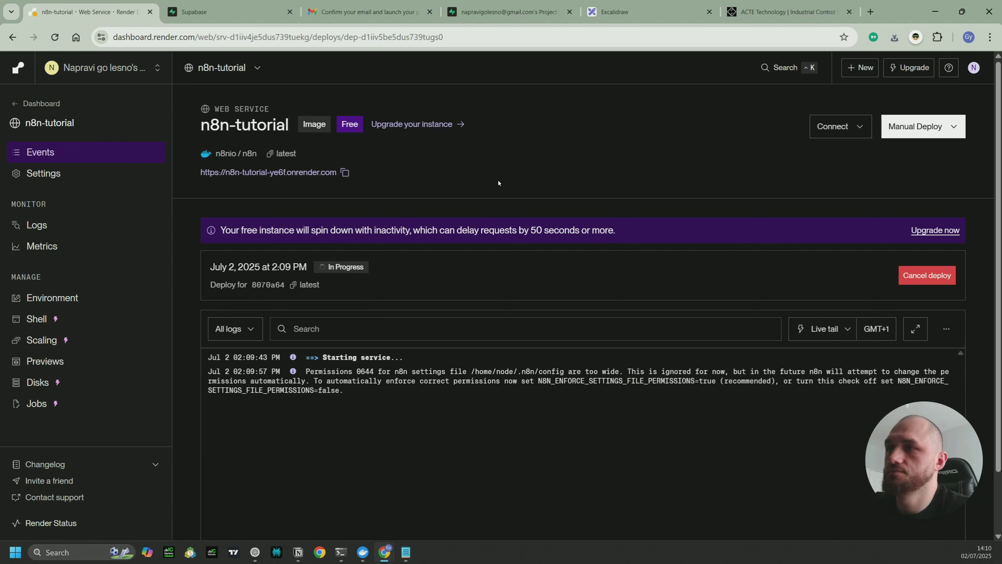
- Confirm the n8n-tutorial deploy is live and open n8n-tutorial-ye6f.onrender.com
scroll(542, 389, down, 2)
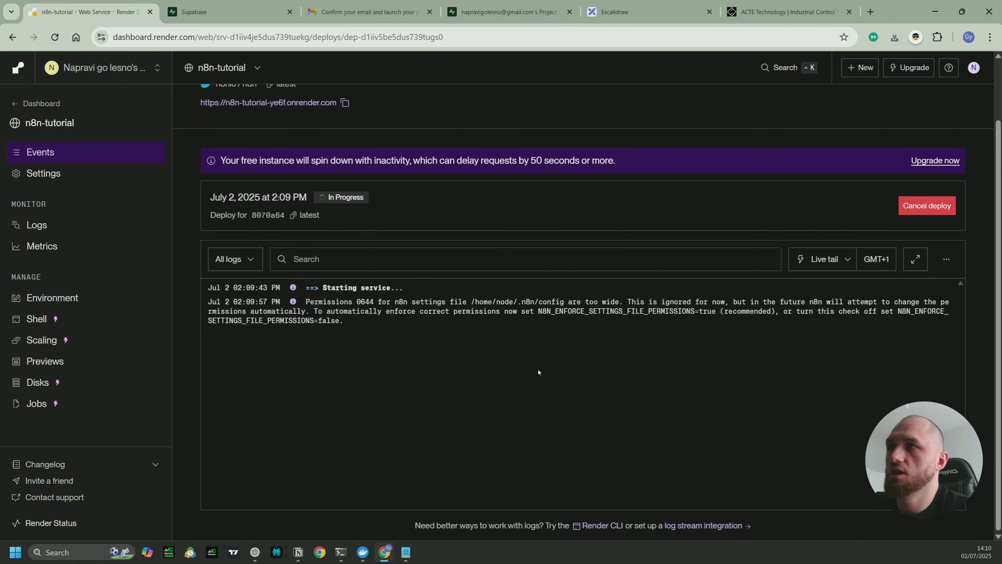
click(506, 15)
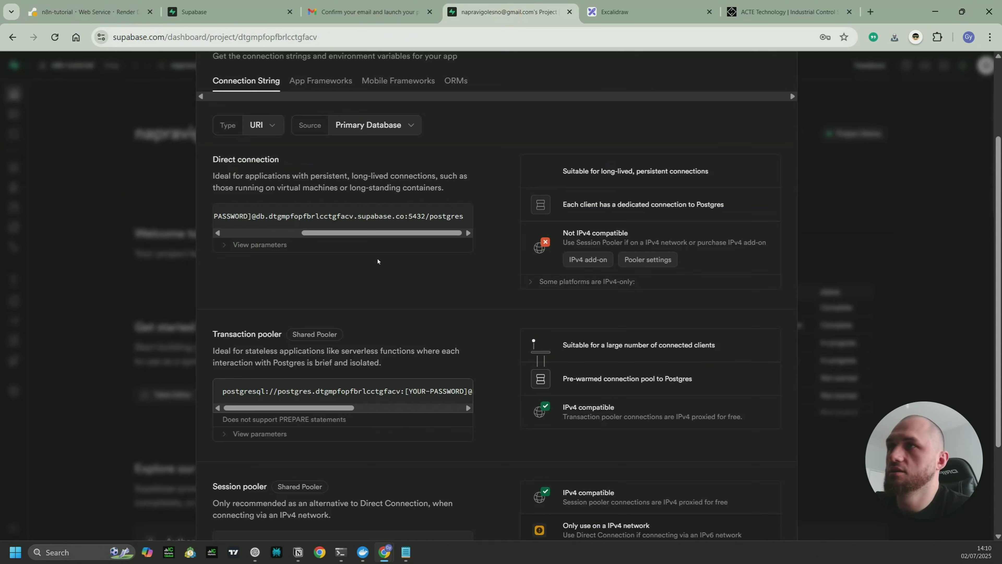
key(Escape)
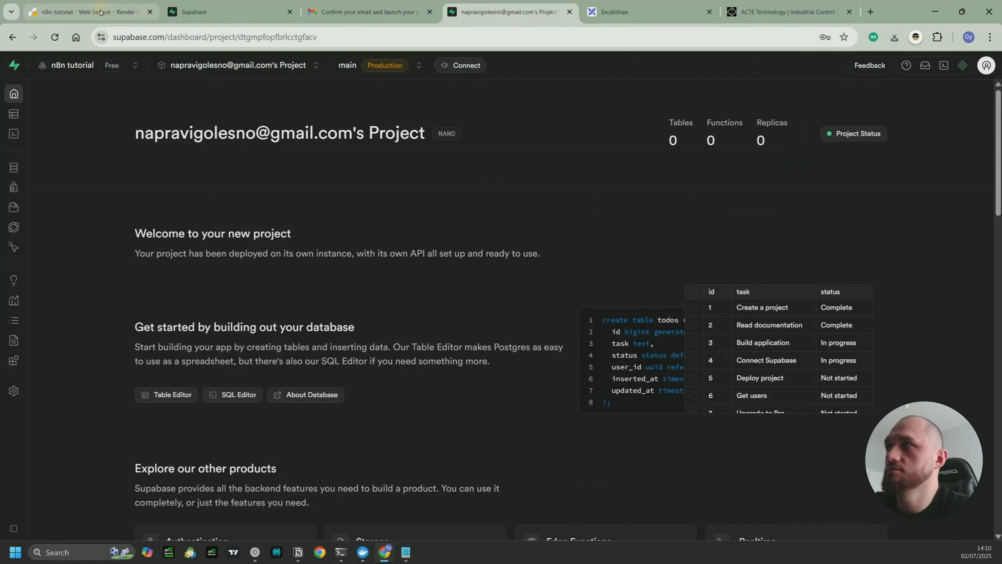
click(99, 13)
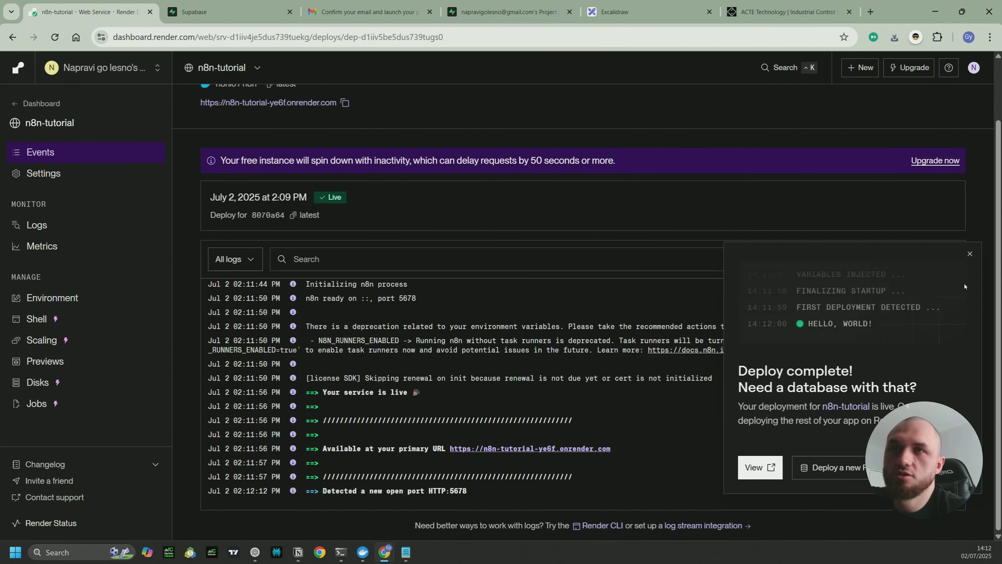
click(969, 253)
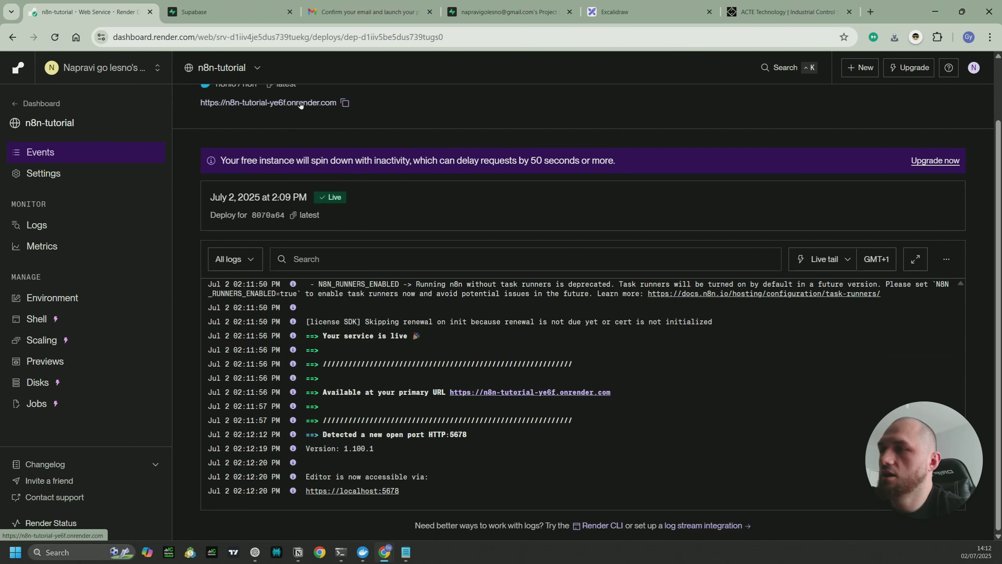
click(301, 103)
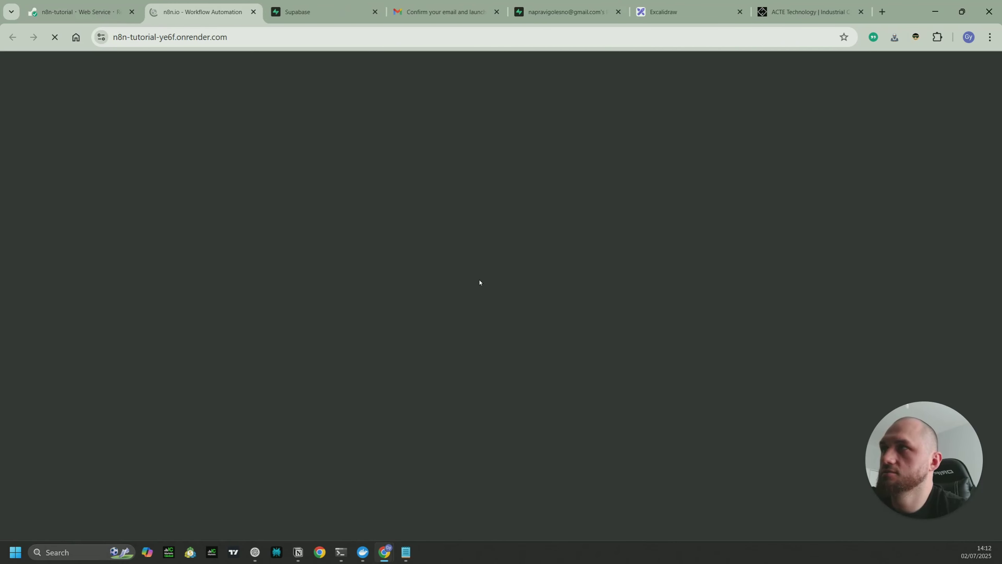
- Answer the survey: SaaS, Business Owner, for Myself, under 20 people, found via Google
click(476, 193)
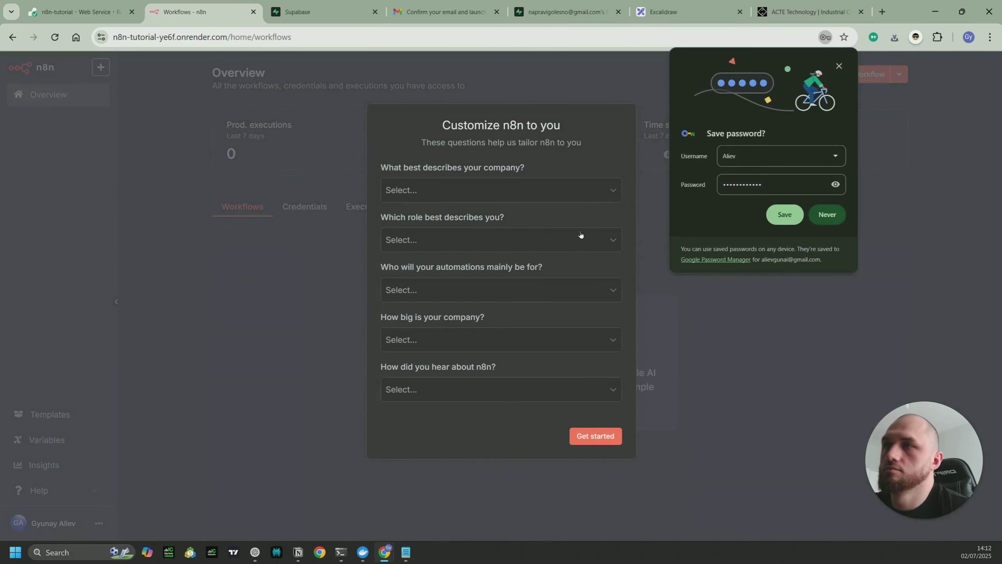
click(487, 187)
click(438, 225)
click(429, 241)
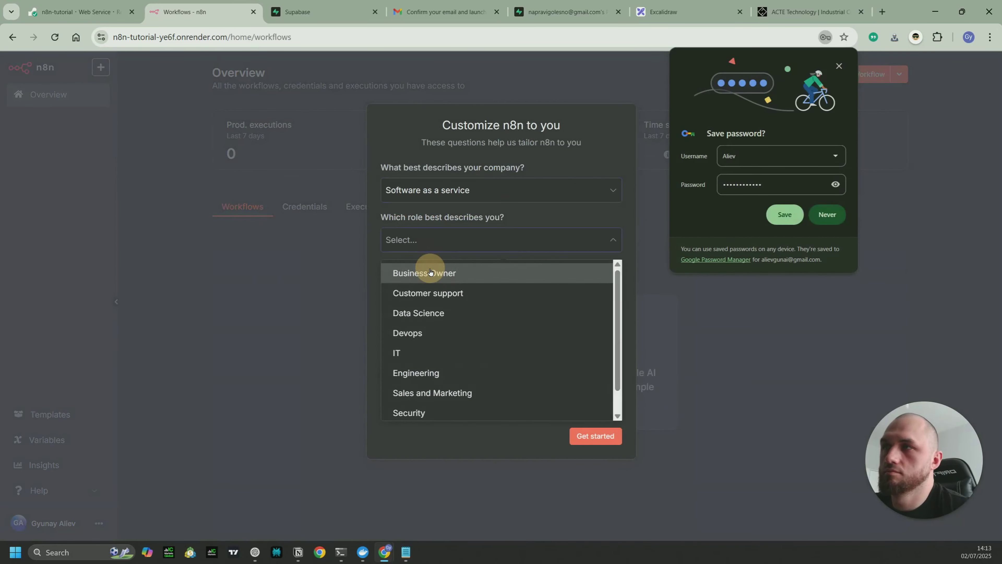
click(415, 273)
click(425, 298)
click(422, 320)
click(424, 338)
click(425, 371)
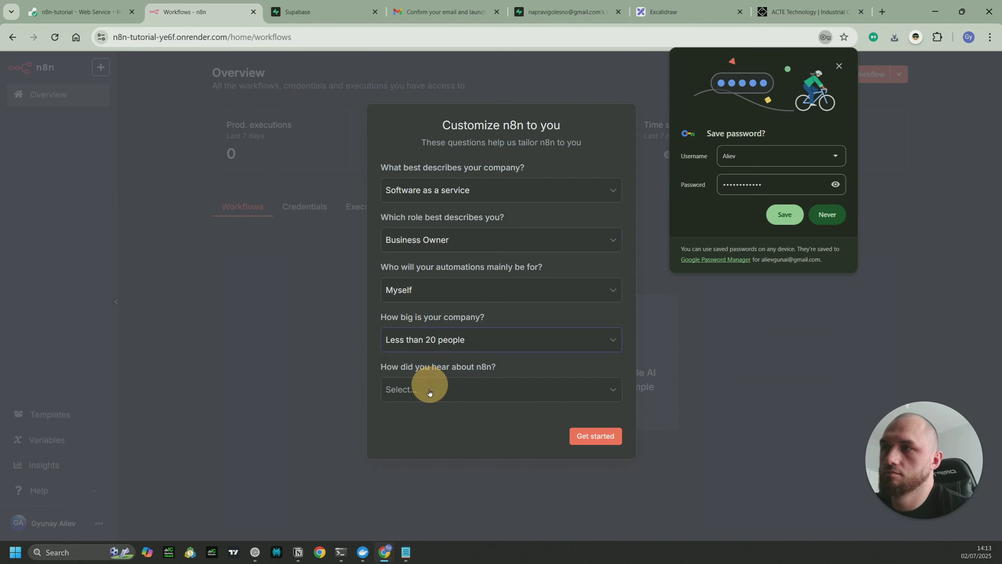
click(425, 387)
click(426, 223)
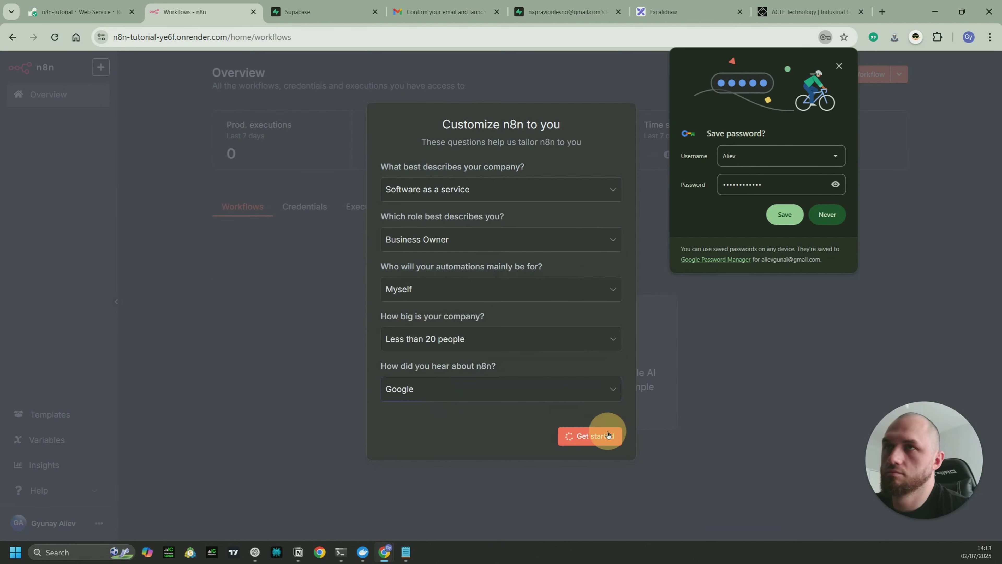
- Submit the survey, decline saving the password, and request the free license key
click(598, 435)
click(827, 215)
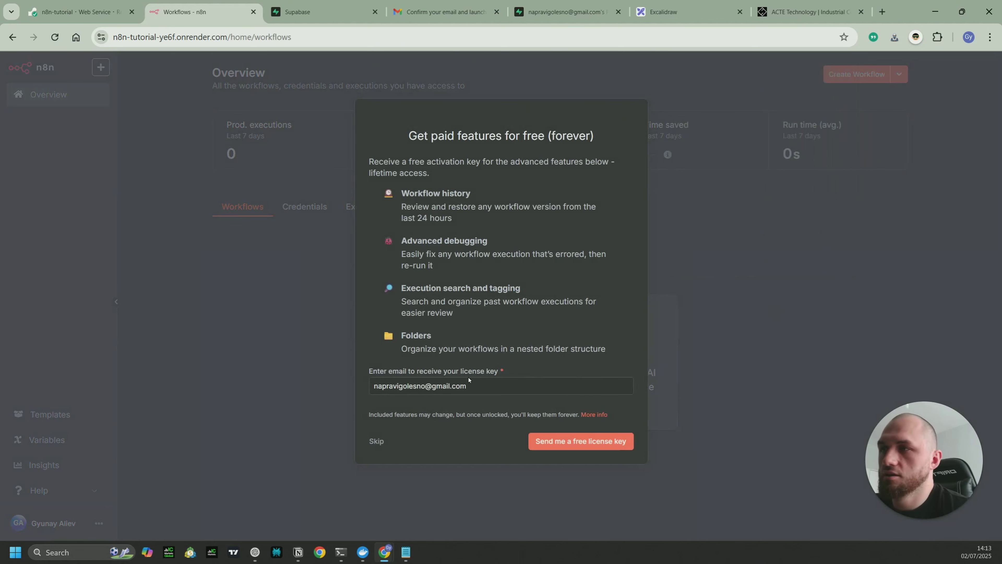
click(579, 440)
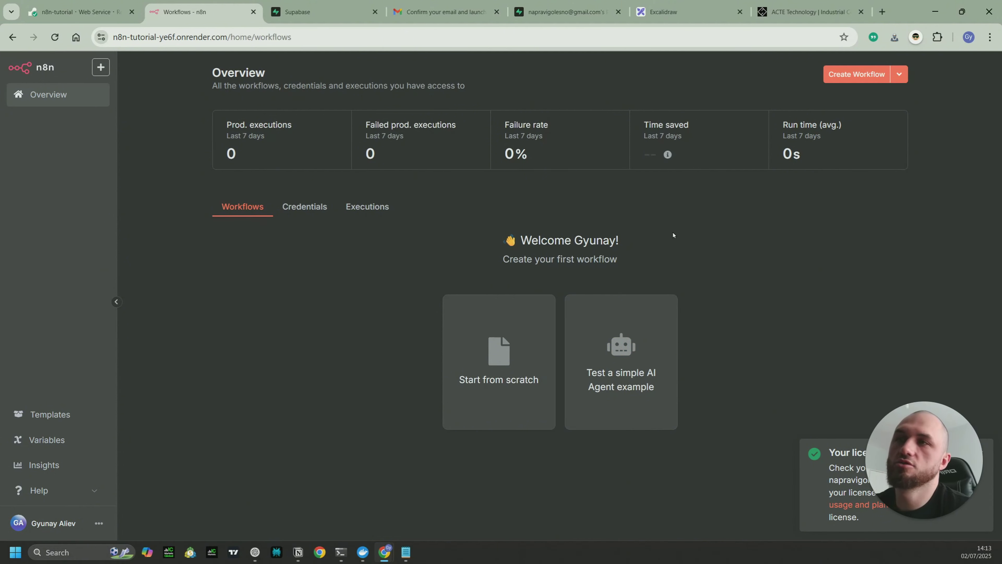
- Start an n8n workflow from scratch and add a GET Webhook trigger, found by searching 'web'
drag(909, 442, 908, 340)
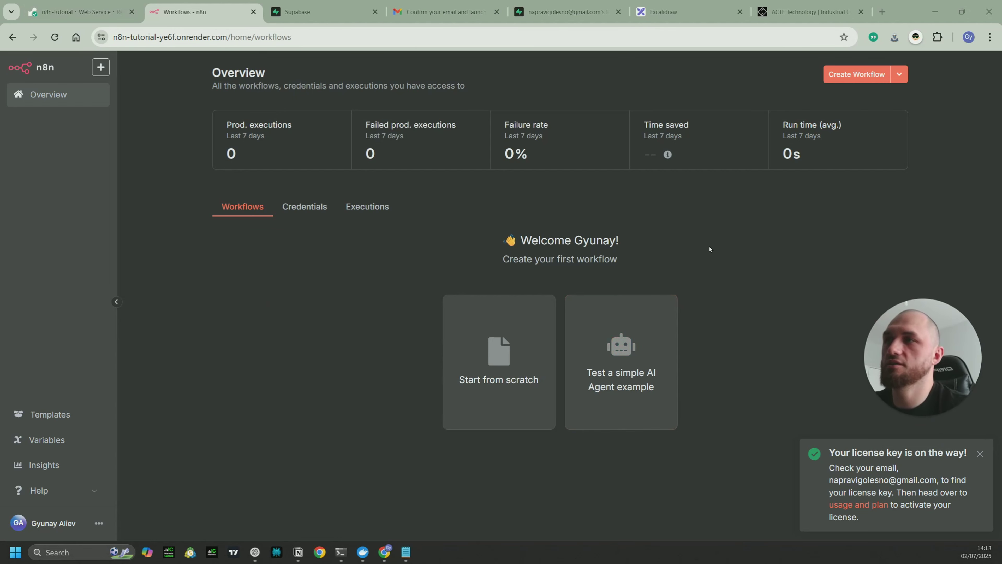
click(475, 365)
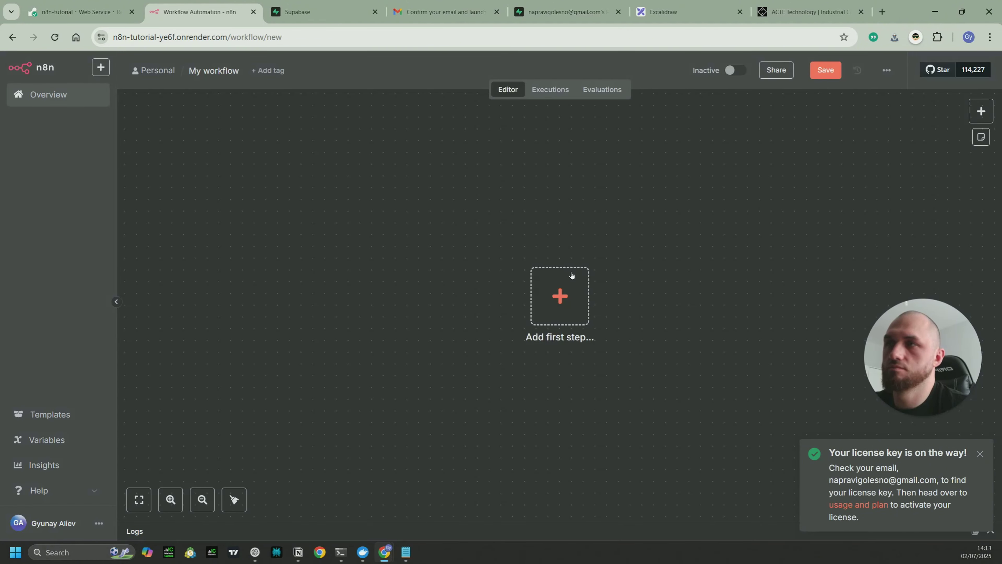
click(568, 303)
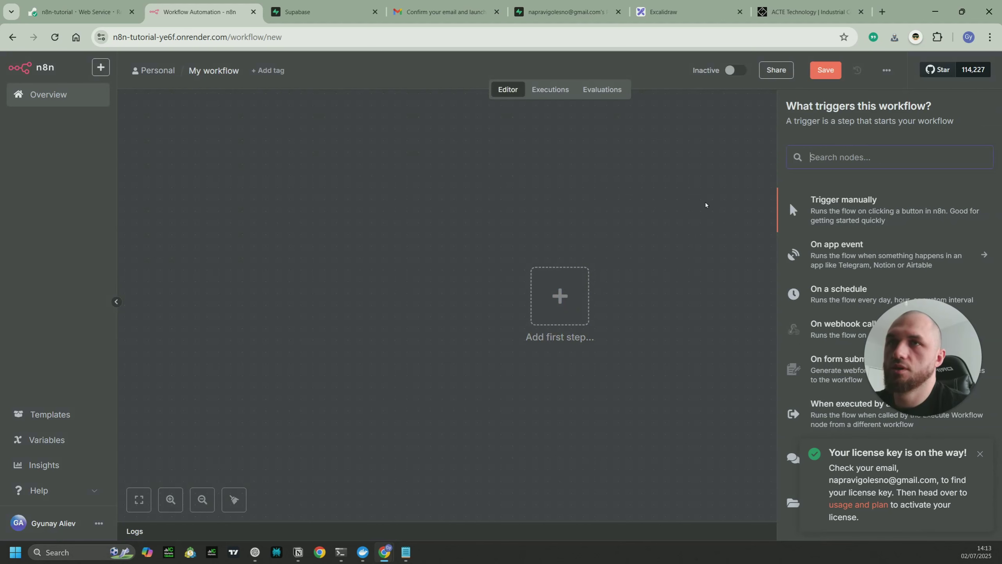
click(843, 153)
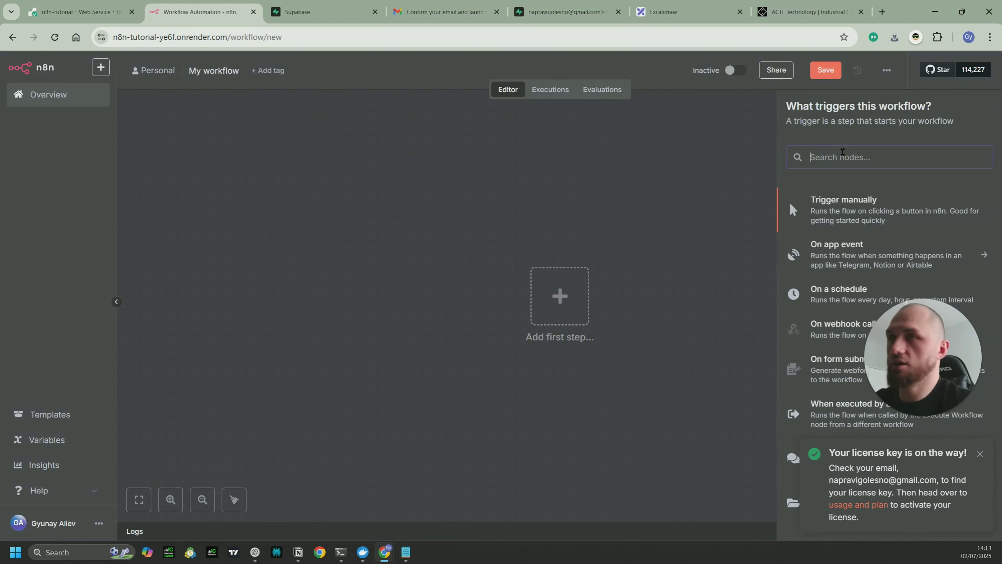
text(web)
click(835, 257)
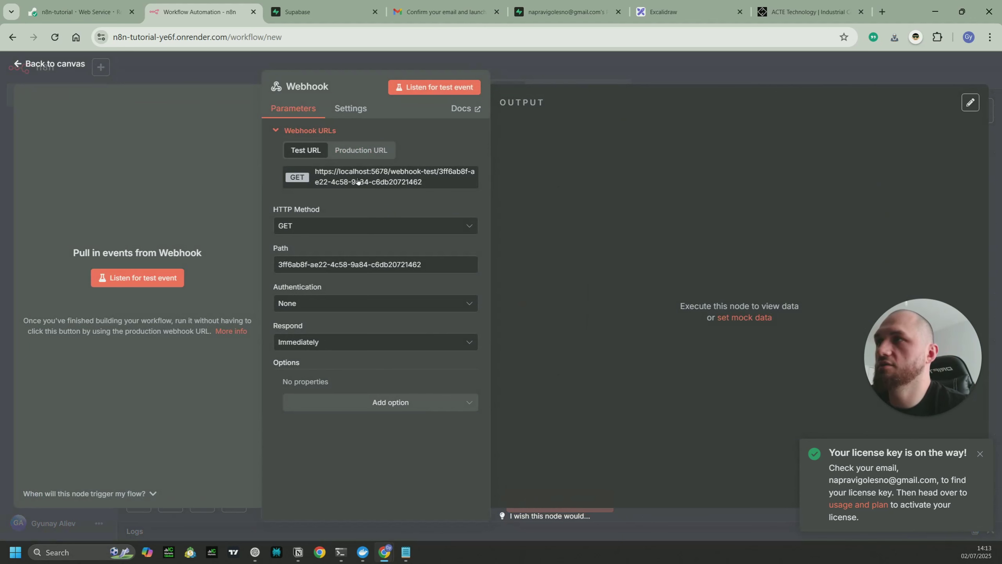
click(257, 69)
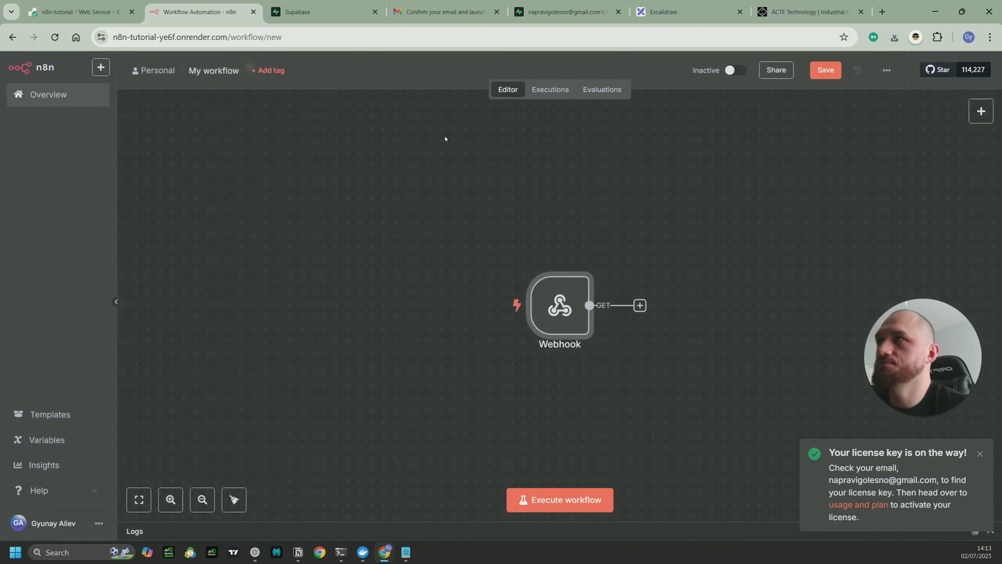
- Close the n8n tab and bring up the n8n-tutorial service's environment variables in Render
click(252, 12)
click(52, 297)
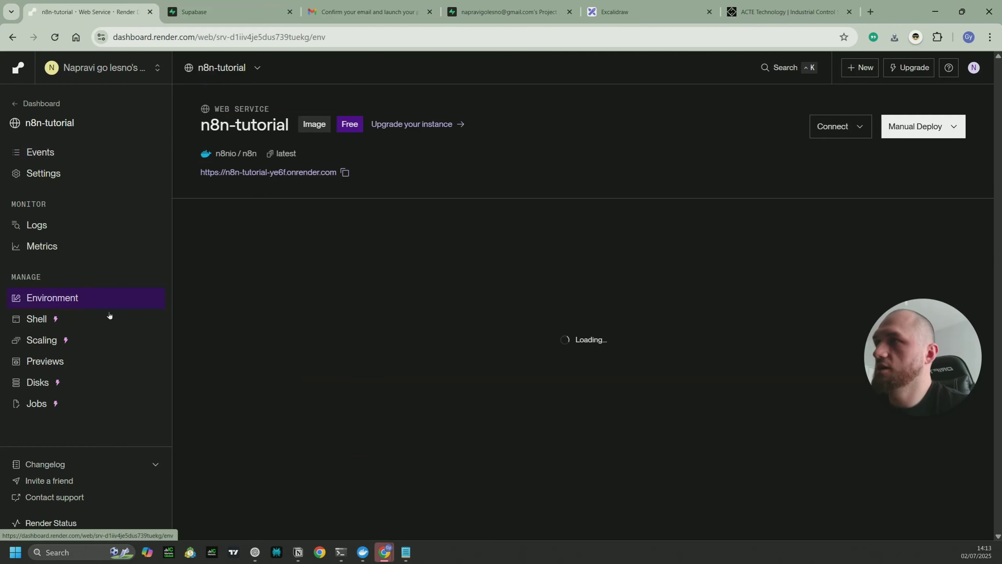
scroll(541, 259, down, 10)
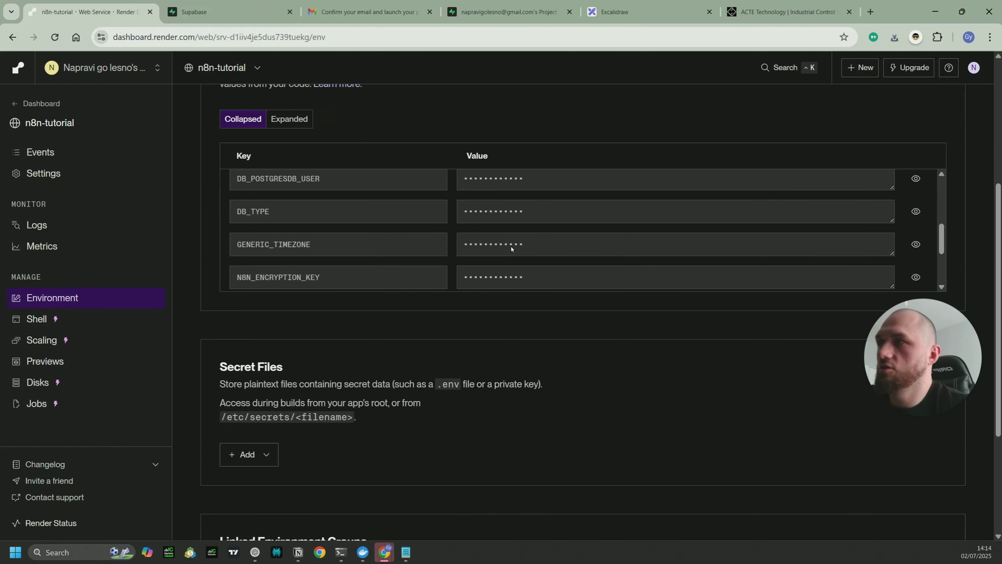
scroll(543, 259, down, 5)
scroll(544, 260, up, 15)
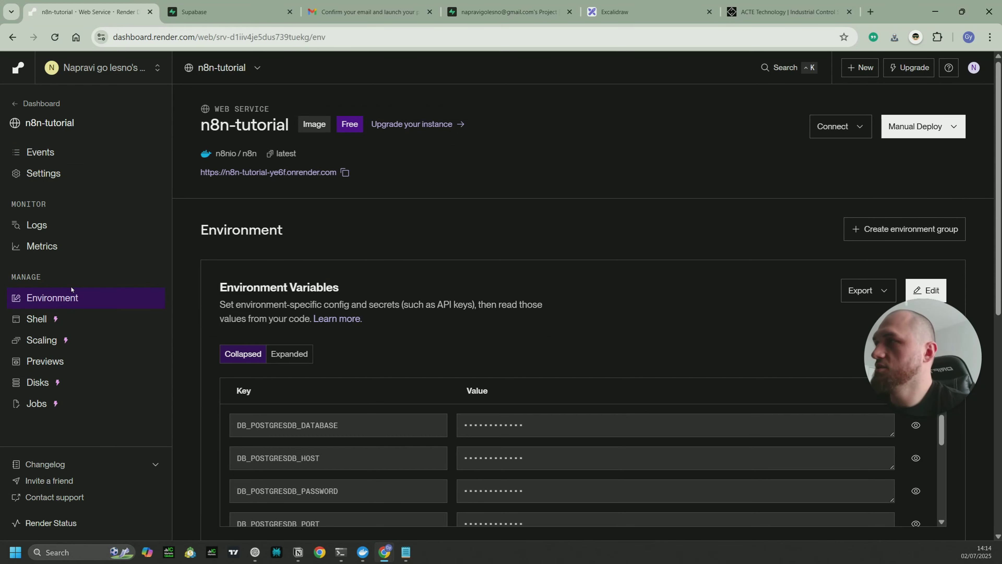
scroll(761, 281, down, 3)
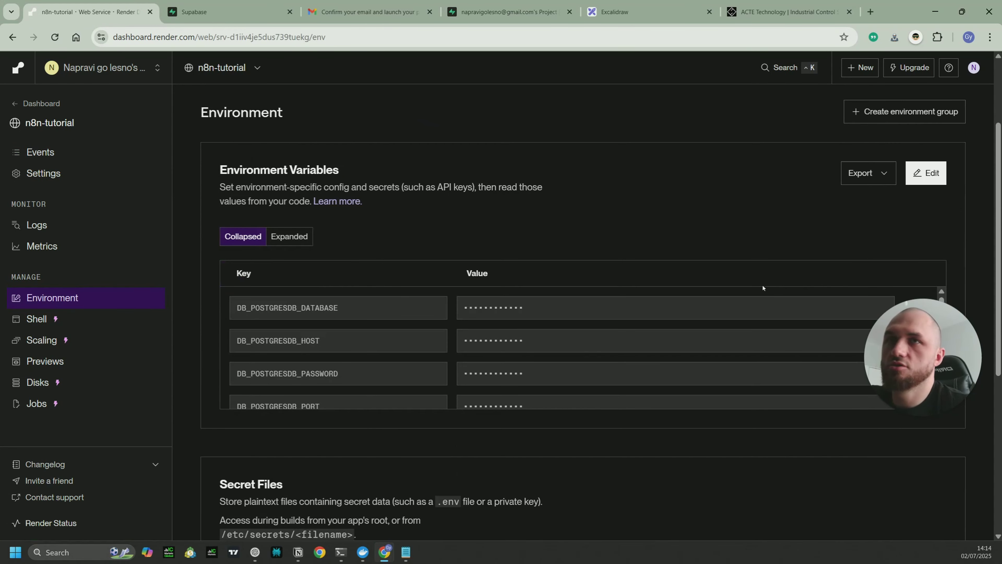
click(925, 173)
scroll(522, 360, up, 3)
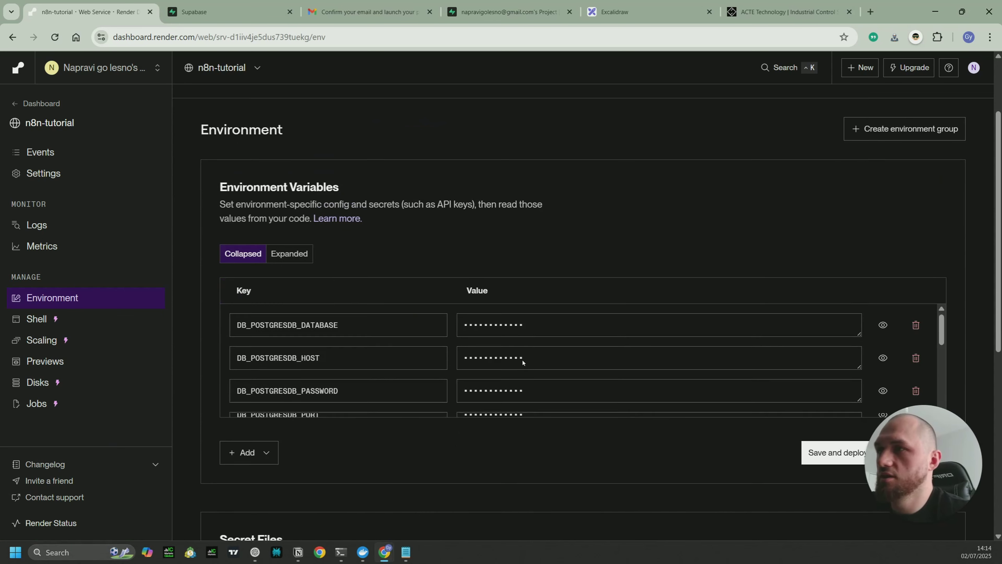
scroll(414, 442, down, 10)
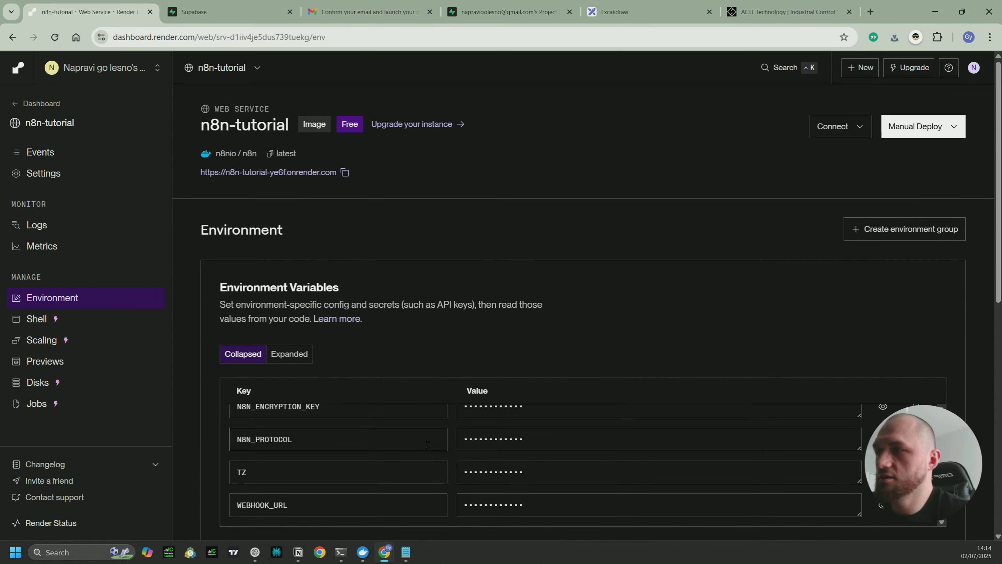
click(582, 387)
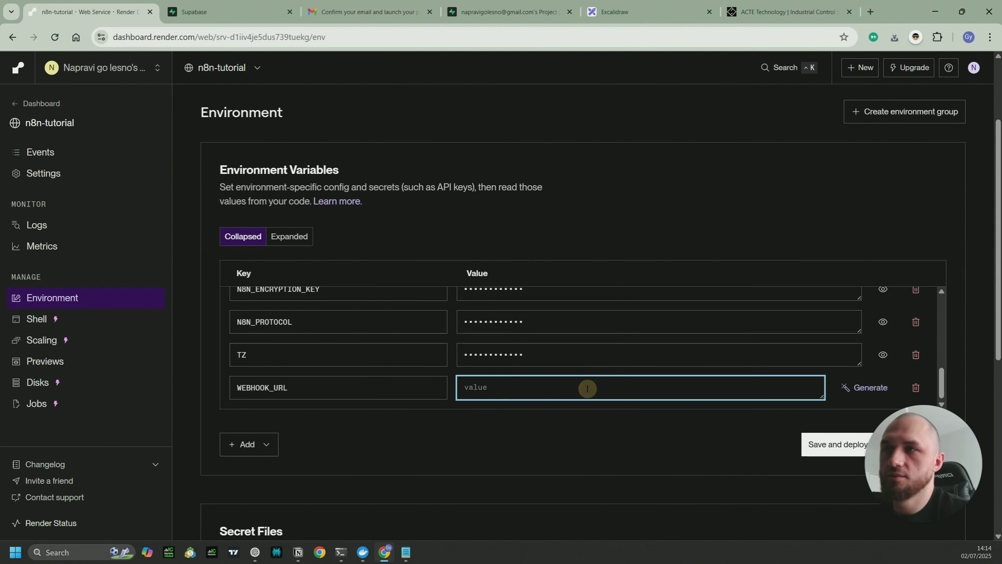
text(https://n8n-tutorial-ye6f.onrender.com)
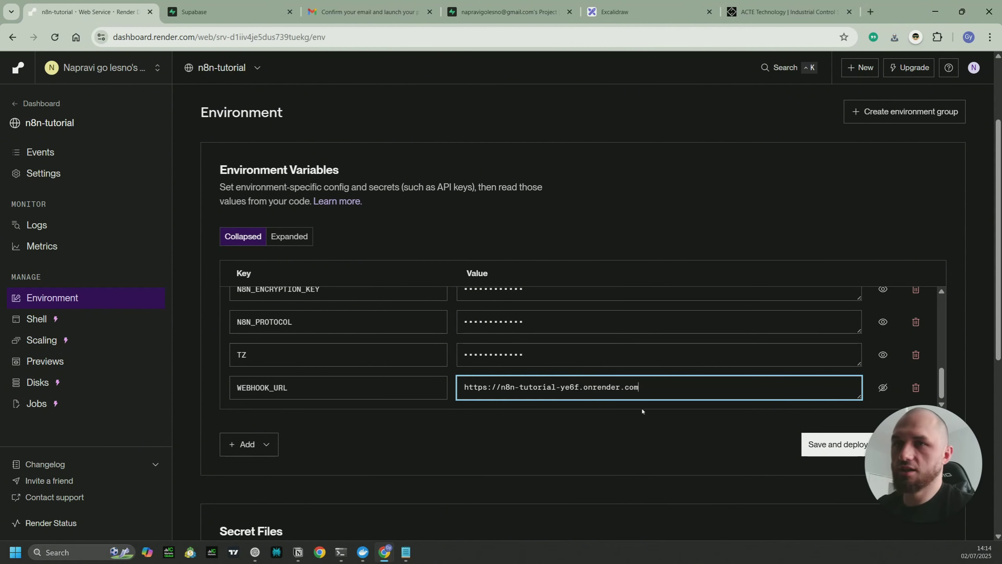
drag(915, 466, 898, 238)
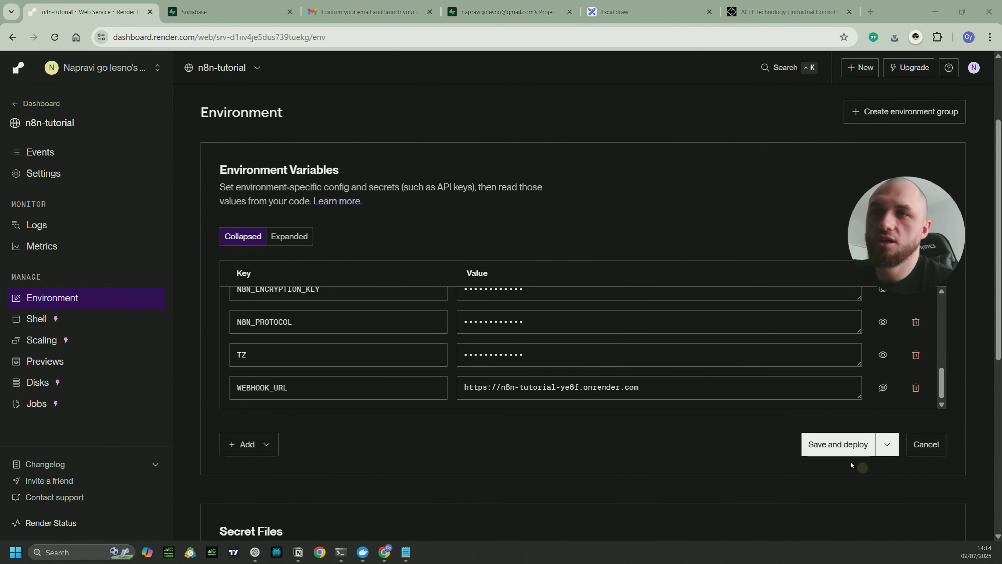
click(848, 446)
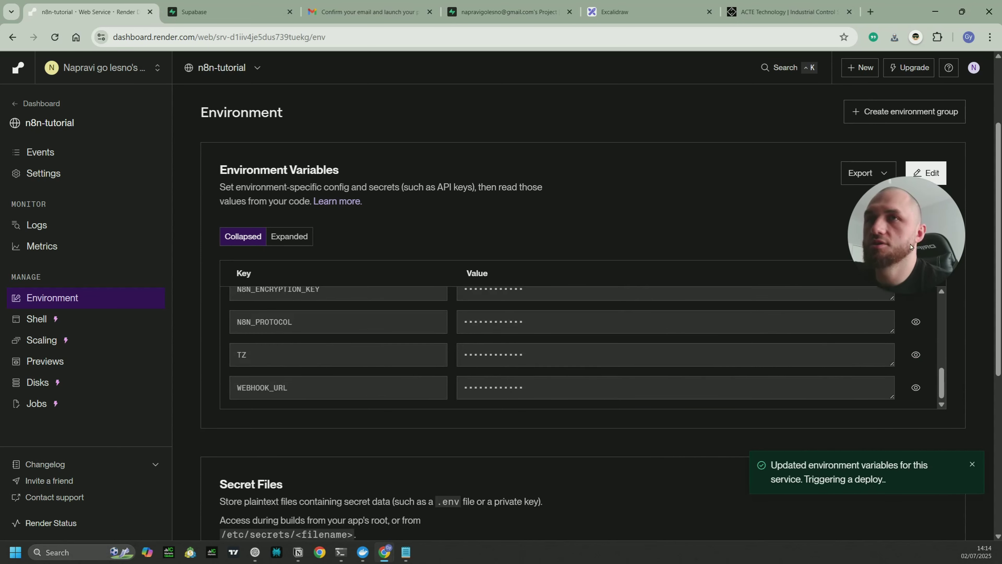
click(24, 103)
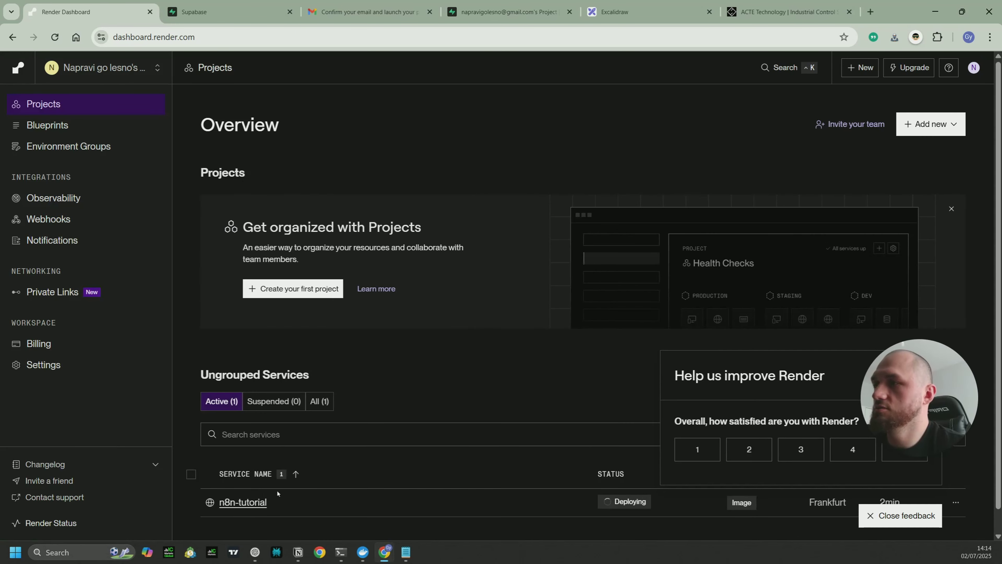
- Open n8n-tutorial's Events to find the new 'Environment updated' deploy in progress
click(241, 502)
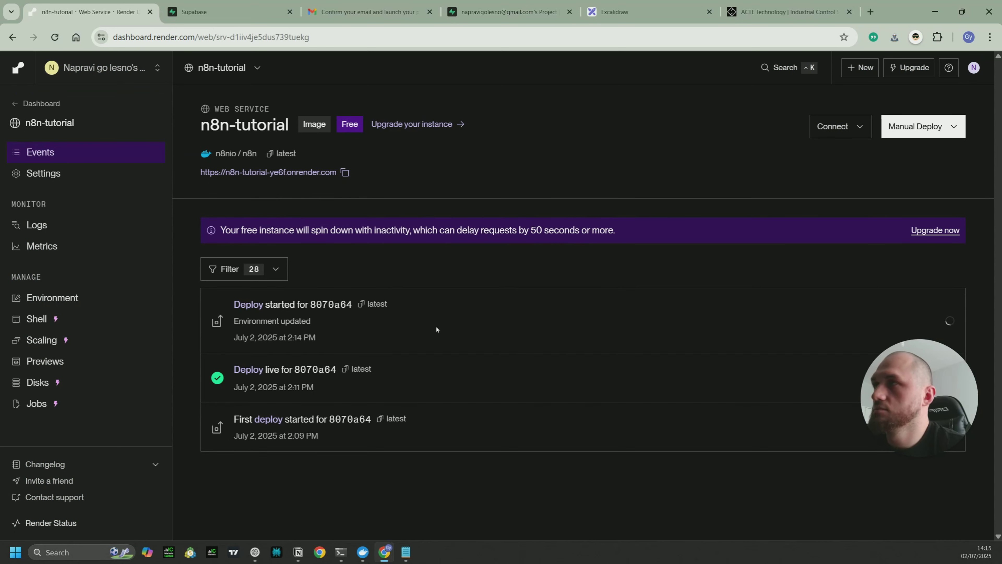
- Reload the Supabase project, note its 36 tables, and browse them in the Table Editor
click(512, 13)
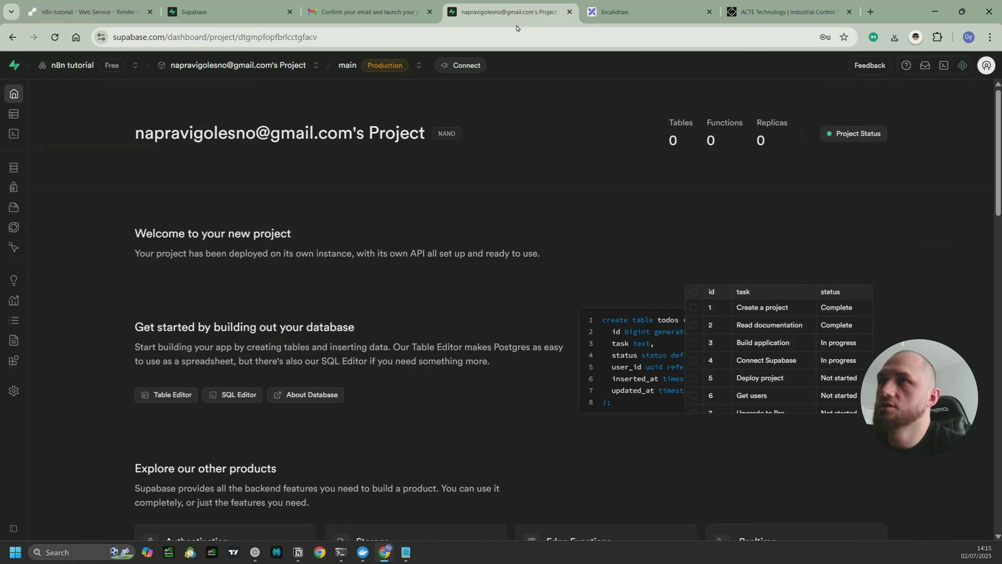
key(F5)
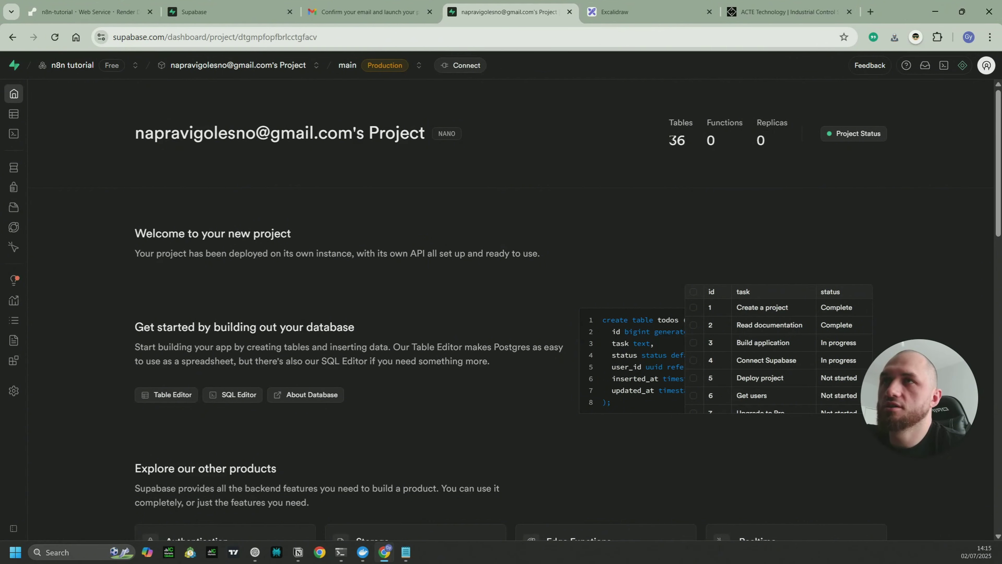
drag(670, 138, 684, 145)
click(607, 196)
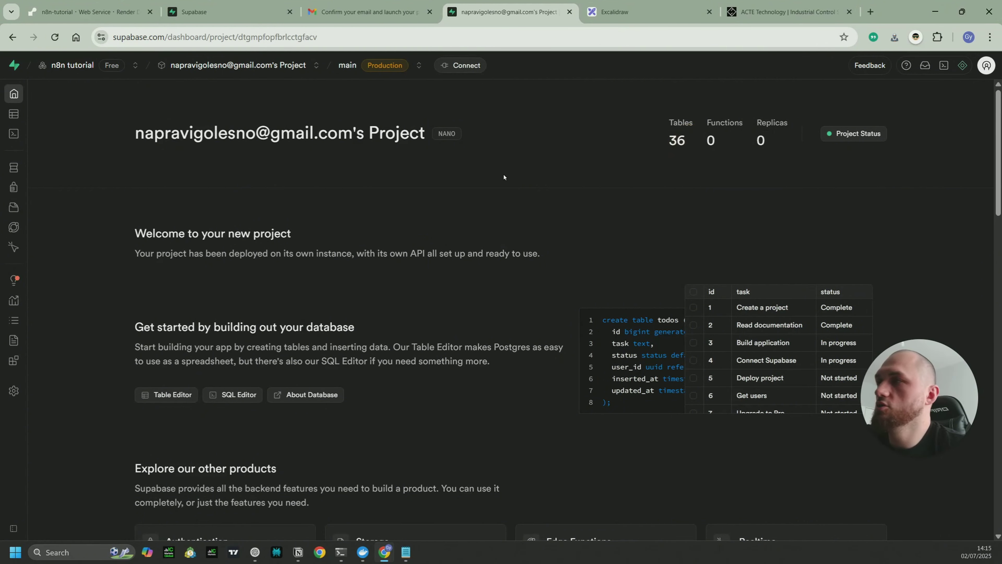
mouse_move(24, 113)
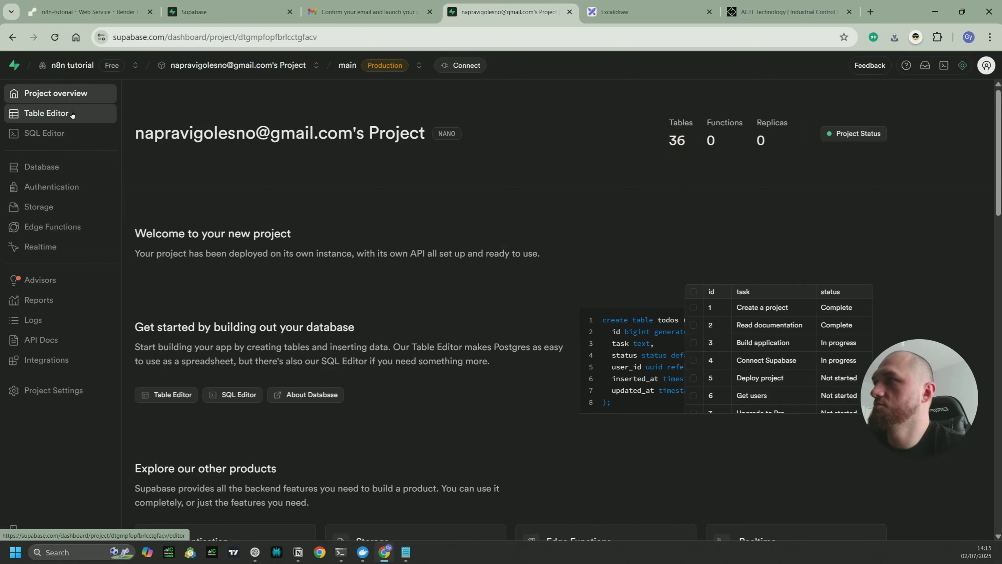
click(73, 114)
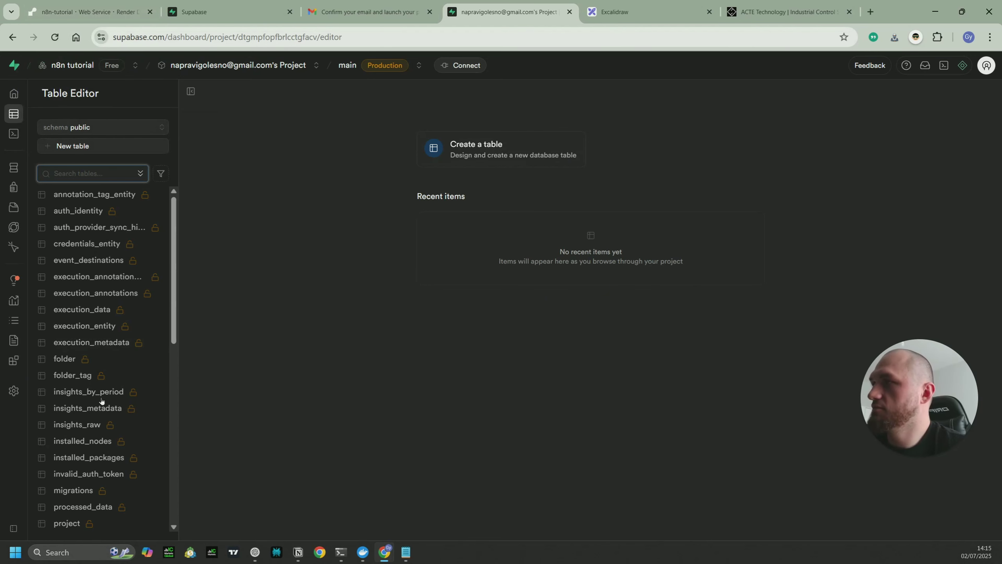
click(99, 12)
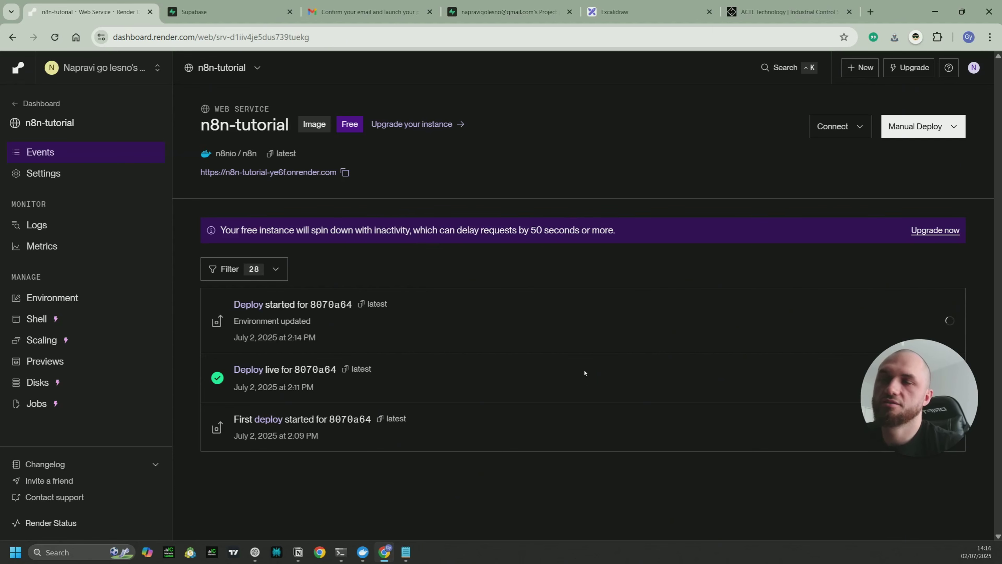
- Open the deployed n8n and start a new workflow triggered On webhook call
click(307, 173)
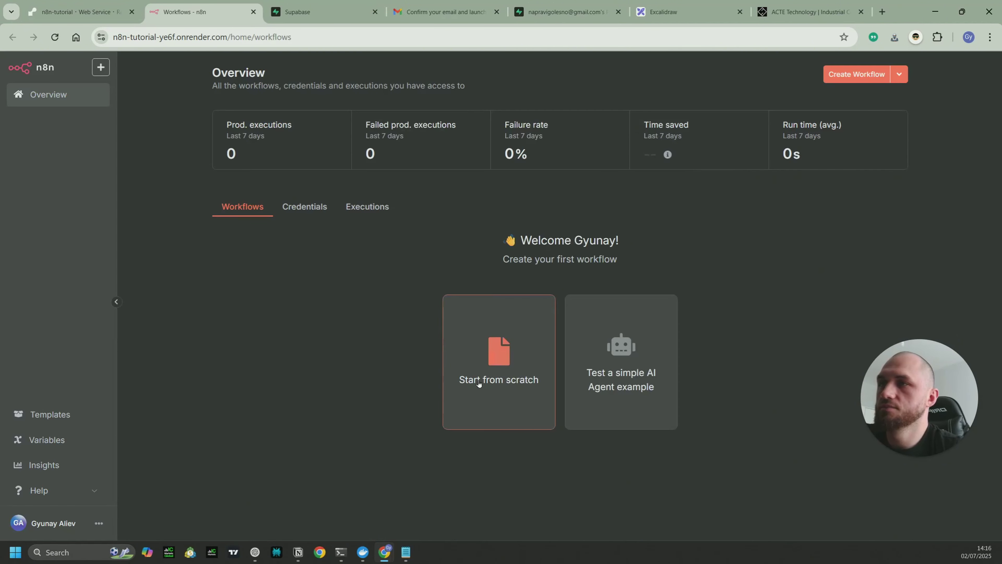
click(477, 381)
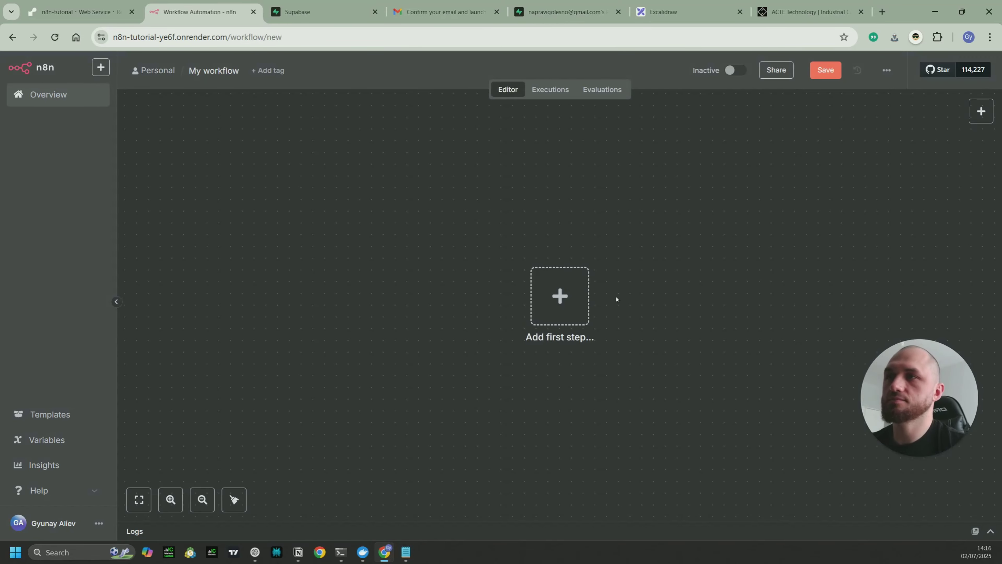
click(587, 295)
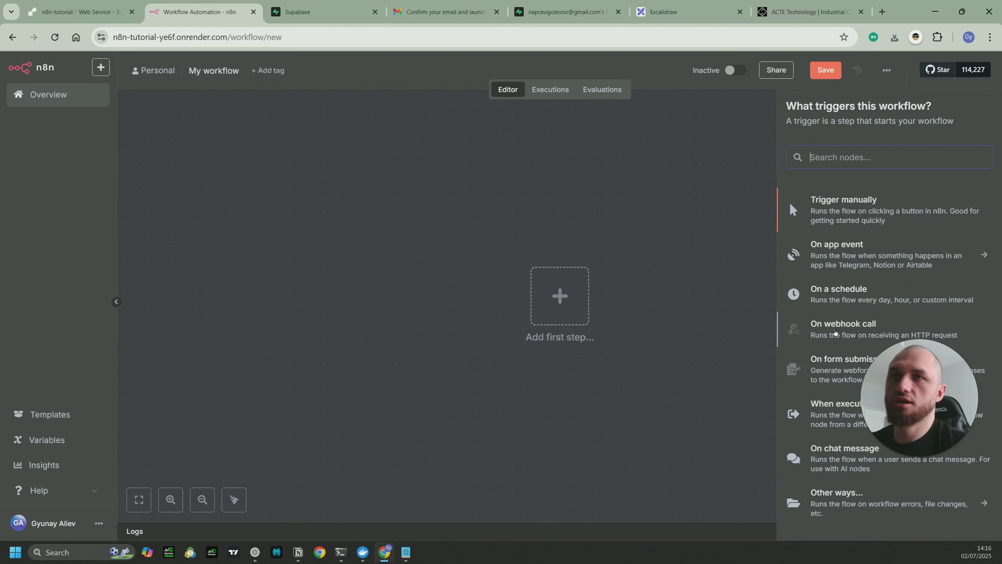
click(835, 332)
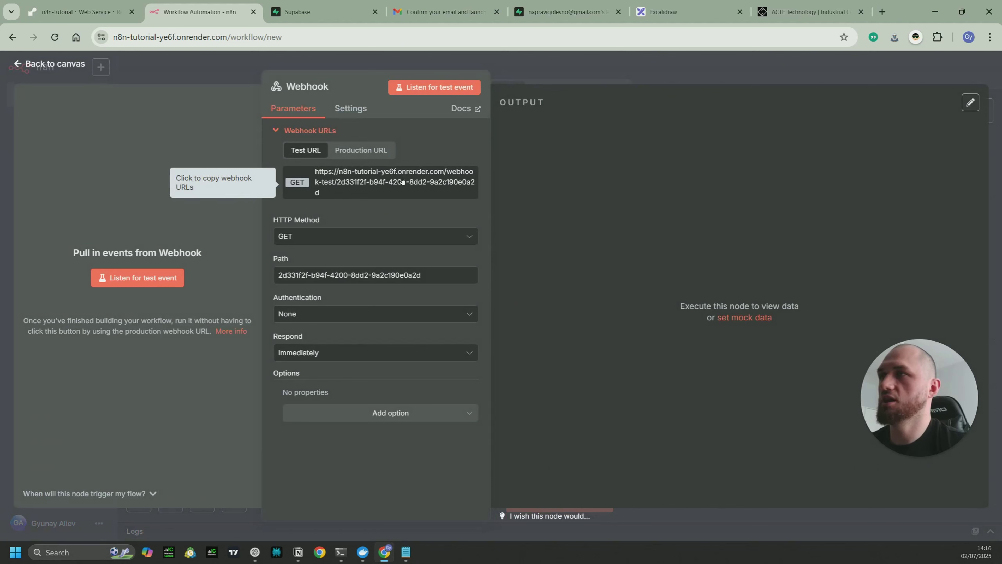
click(224, 67)
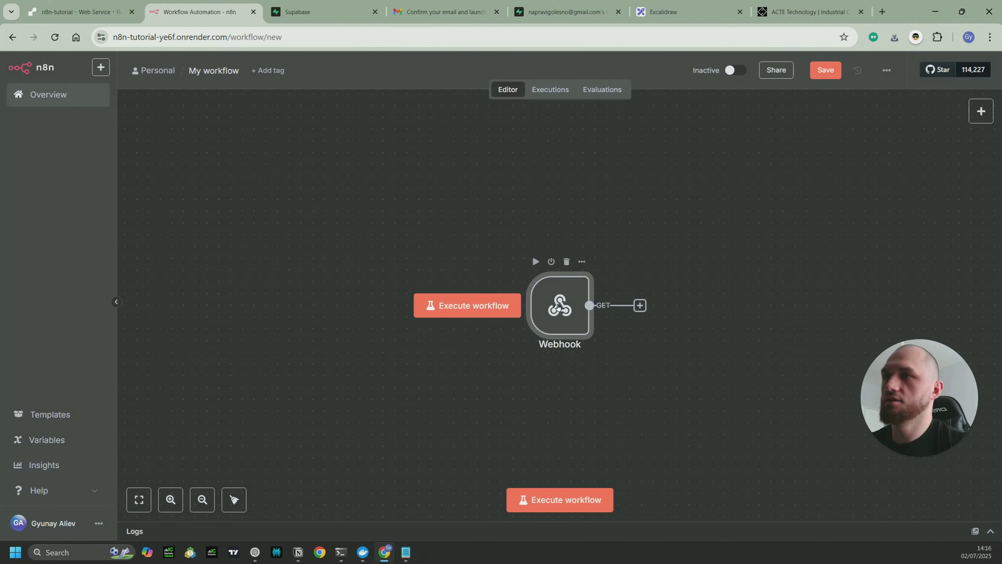
drag(557, 307, 314, 260)
- Dismiss the node list and recentre the Webhook node on the canvas
click(393, 258)
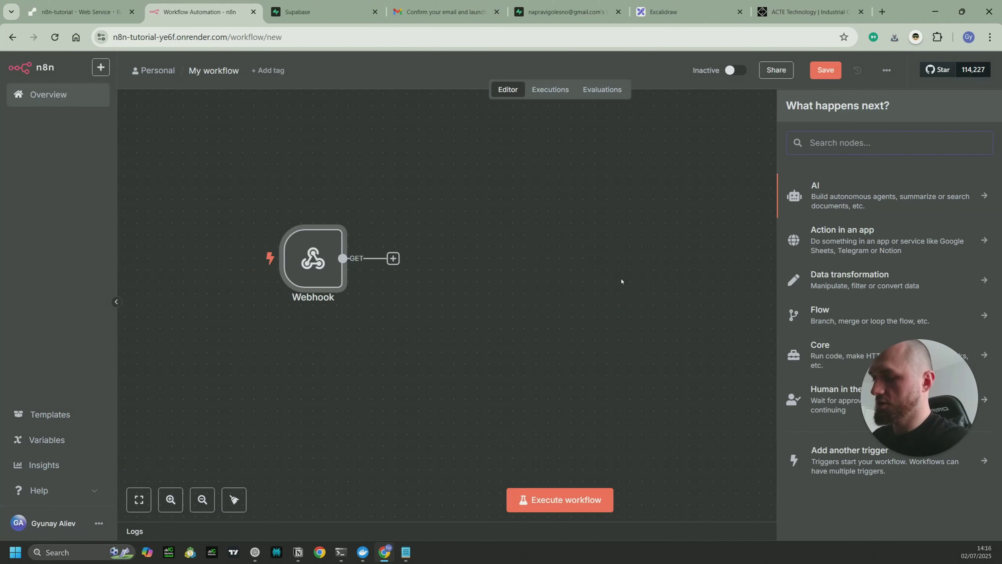
text(gm)
key(BackSpace)
key(BackSpace)
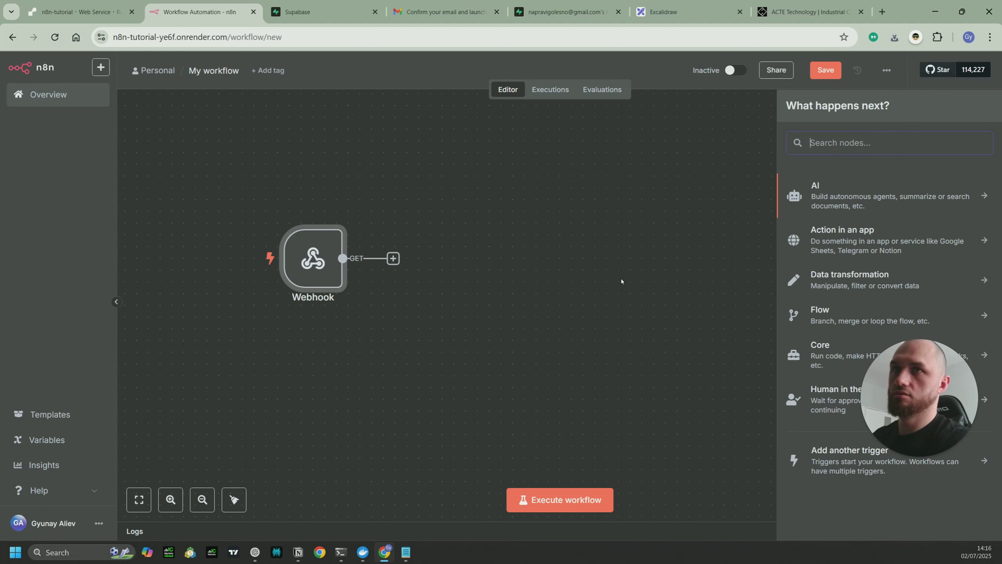
double_click(621, 278)
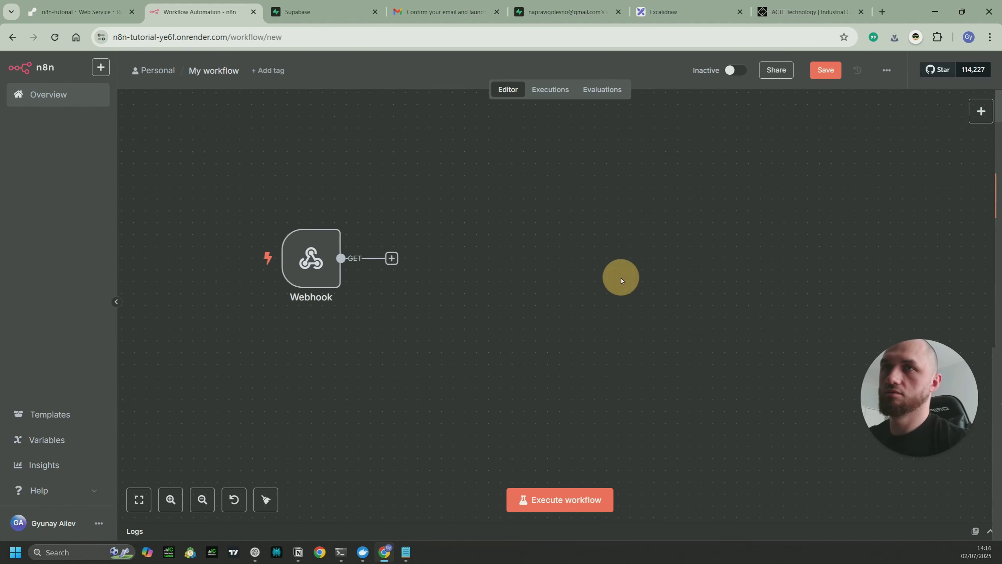
scroll(451, 269, down, 3)
scroll(394, 247, up, 3)
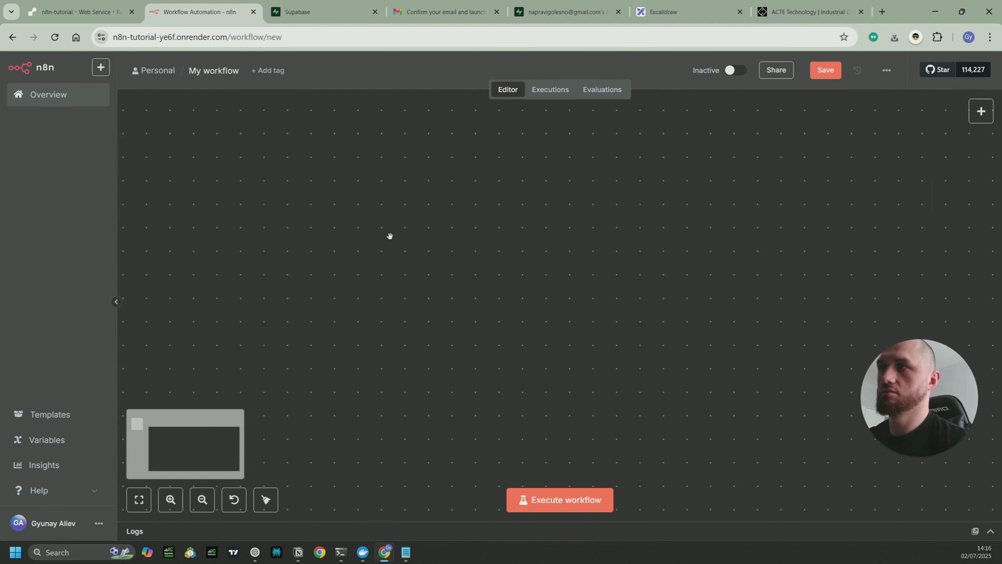
scroll(389, 234, left, 3)
drag(335, 241, 609, 392)
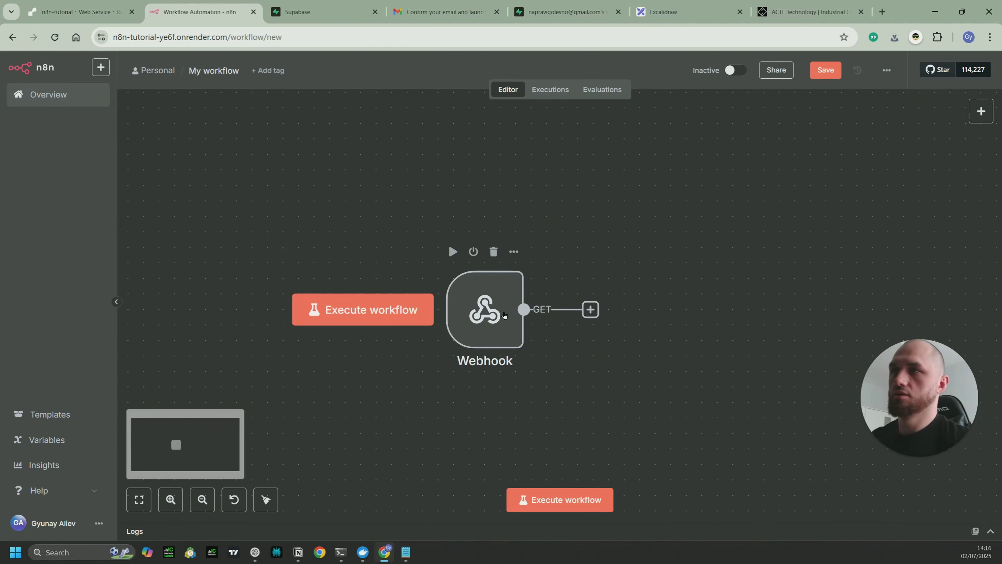
- Copy the Webhook node's test URL from its settings
double_click(501, 308)
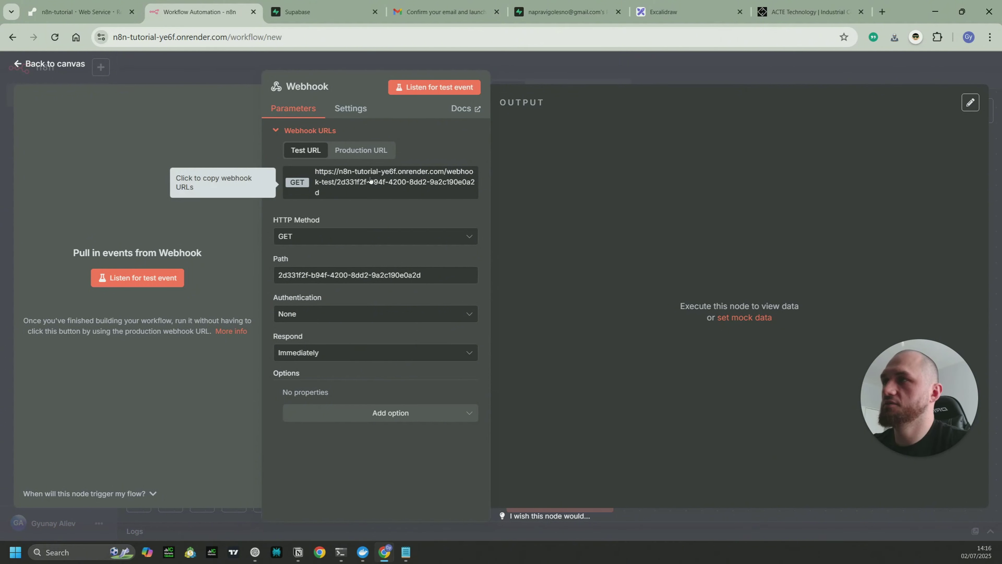
click(347, 177)
click(302, 63)
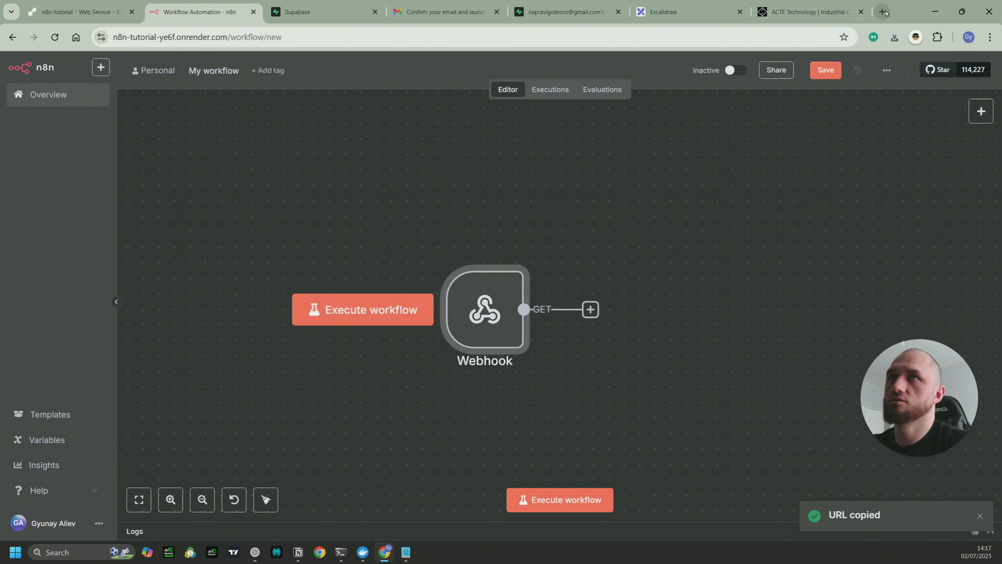
click(882, 12)
- Go to postman.com and create a new request using the copied n8n webhook test URL
click(720, 38)
text(post)
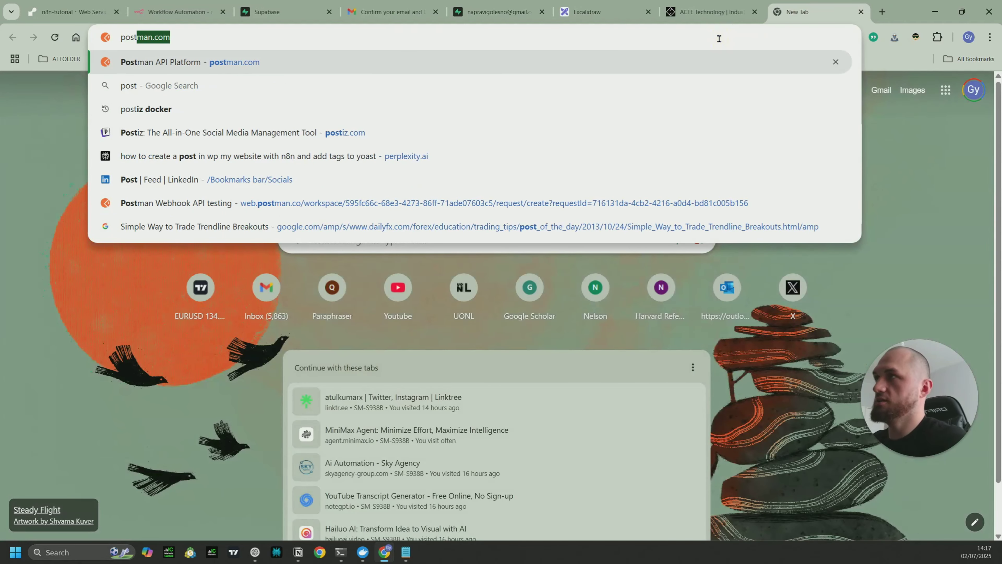
key(Return)
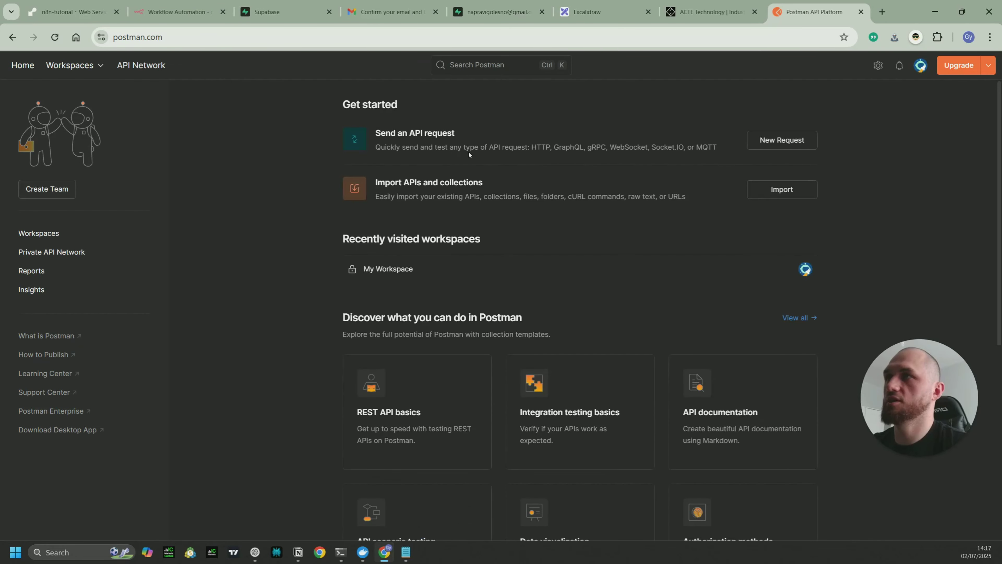
click(782, 140)
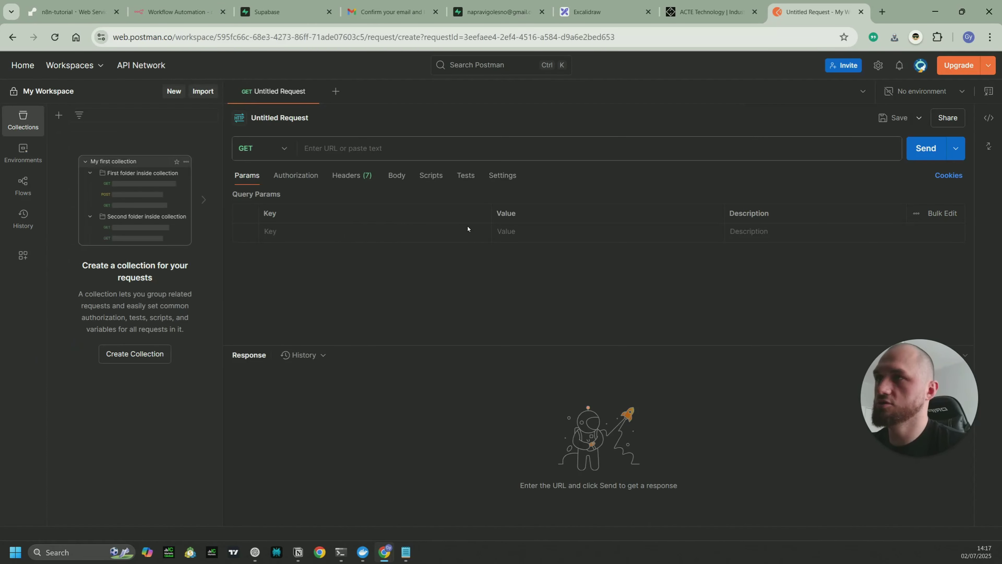
click(385, 147)
key(ctrl+v)
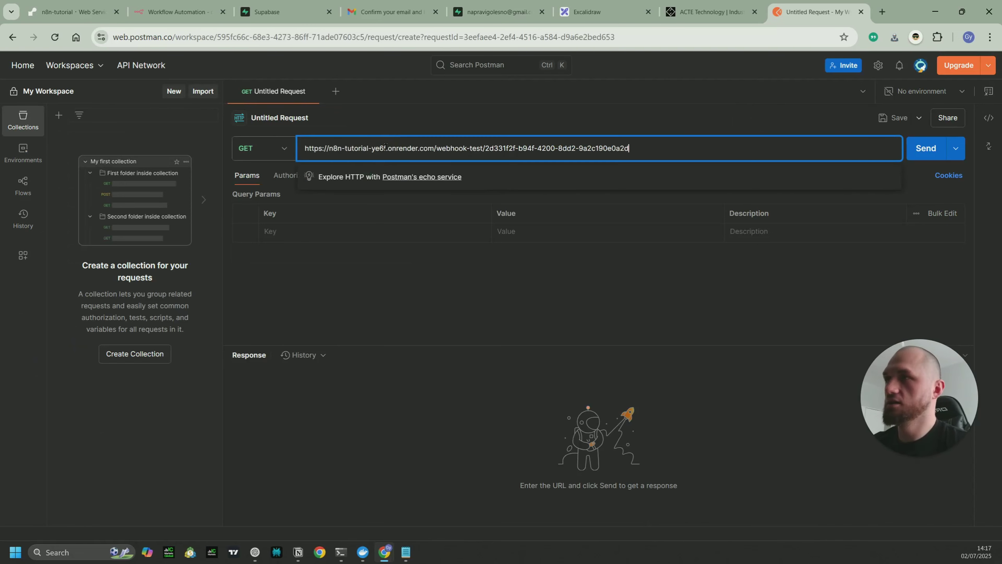
- Set the n8n Webhook node listening for a test event
click(179, 11)
double_click(483, 294)
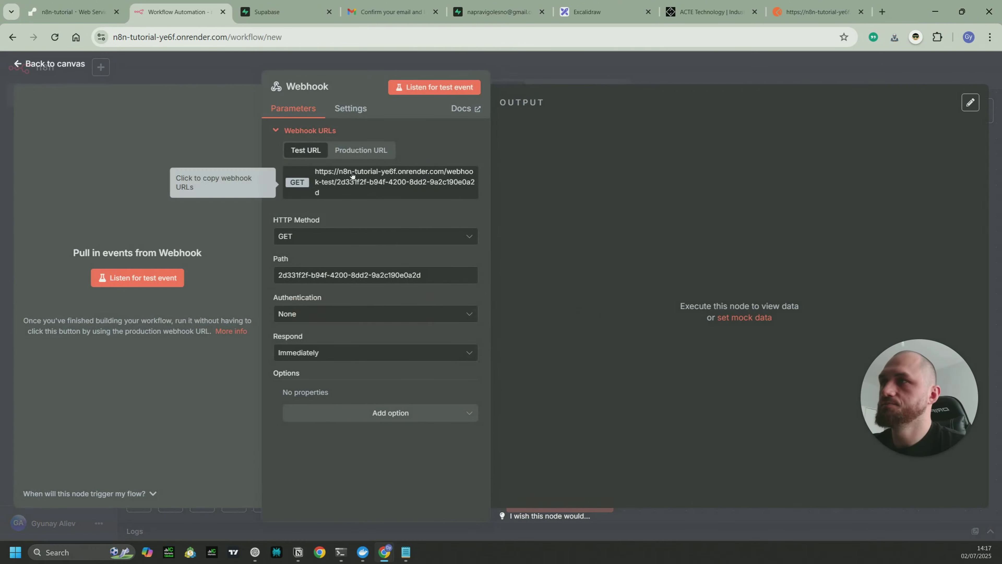
click(142, 277)
click(789, 13)
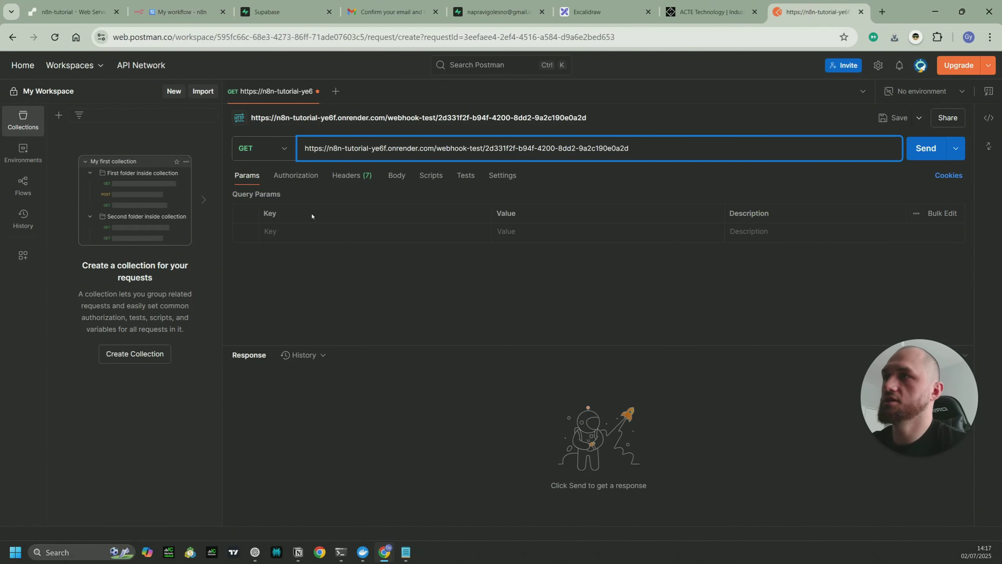
- Add query parameter sss=ssss and send the GET, getting 200 OK 'Workflow was started'
click(311, 231)
text(sss)
click(532, 231)
text(ssss)
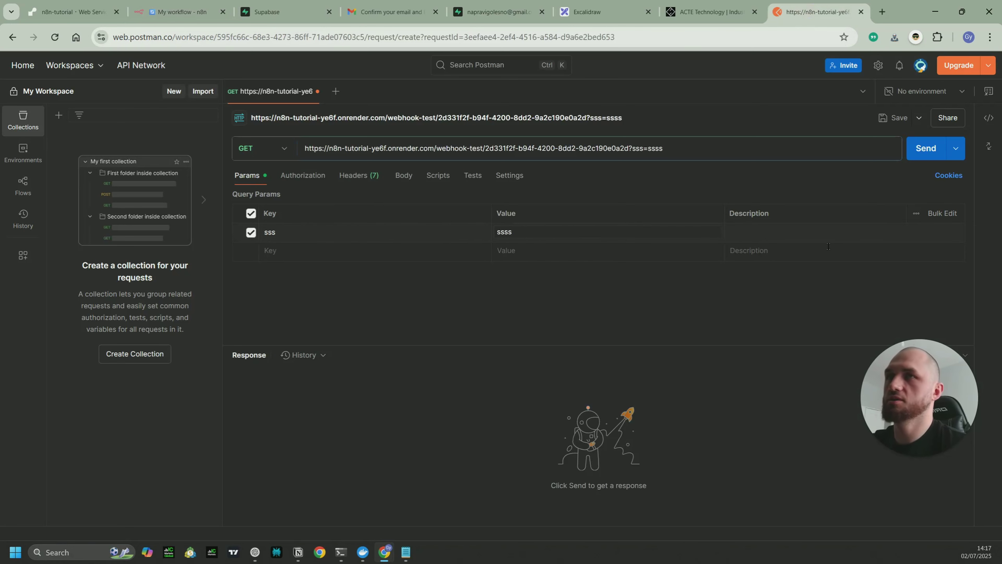
click(926, 147)
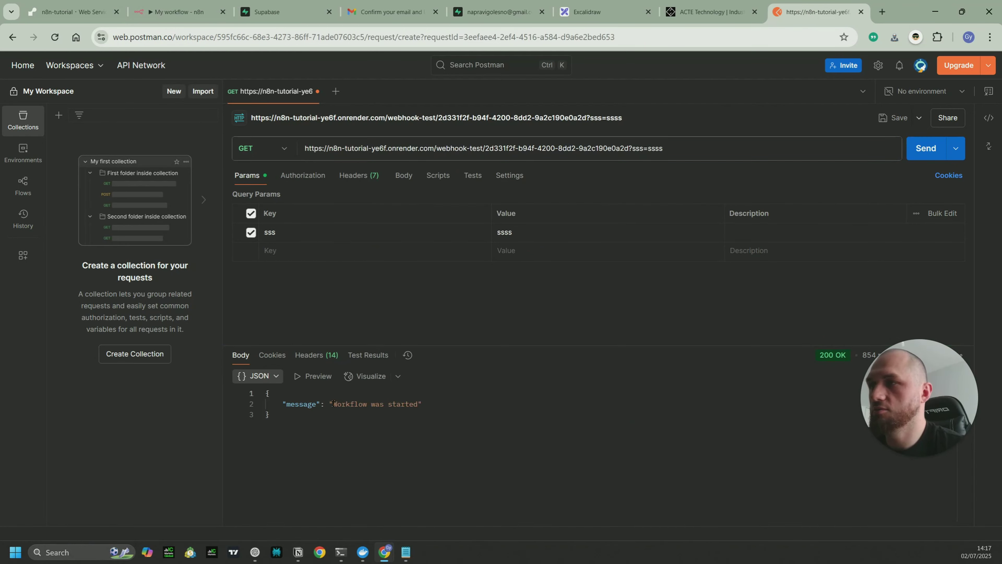
drag(333, 403, 422, 403)
click(175, 12)
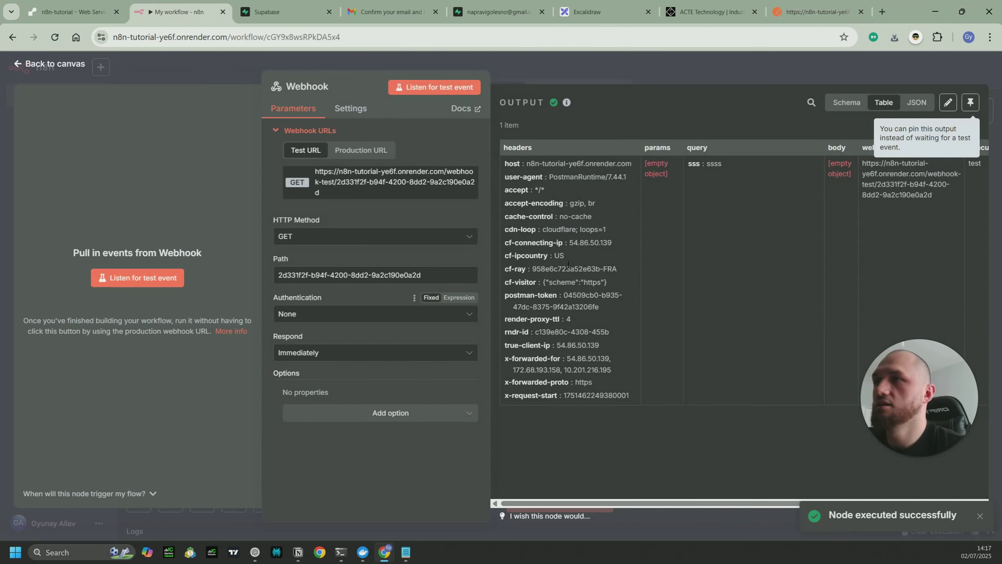
- Move the Webhook node to the top left and add an HTTP Request node after it
drag(638, 500, 684, 502)
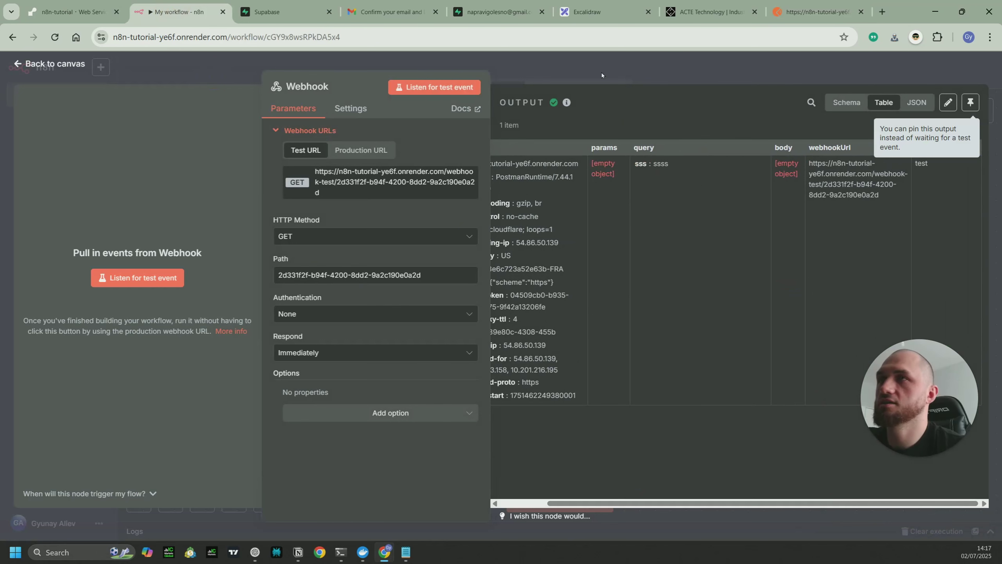
click(556, 69)
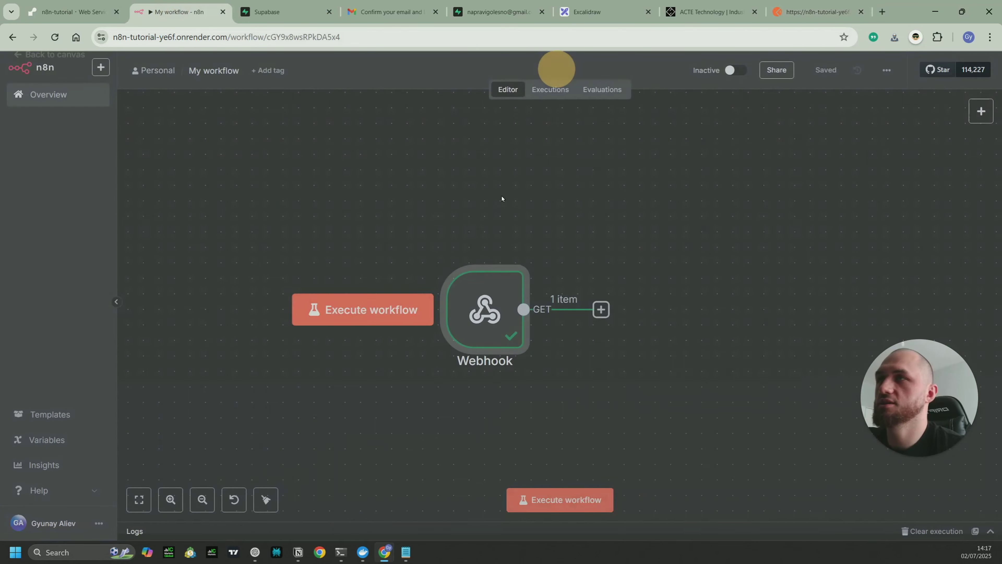
drag(491, 316, 413, 177)
click(610, 259)
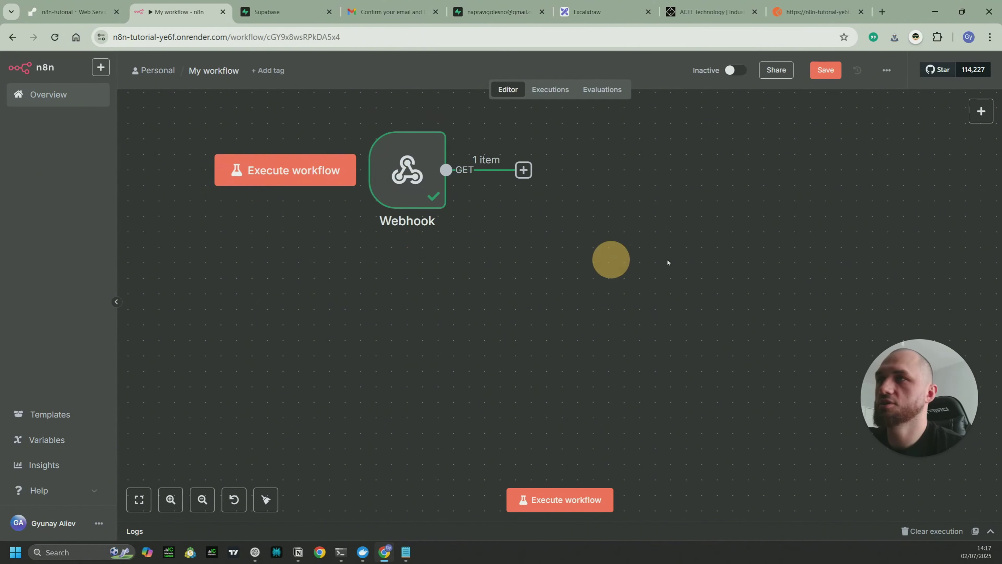
click(981, 111)
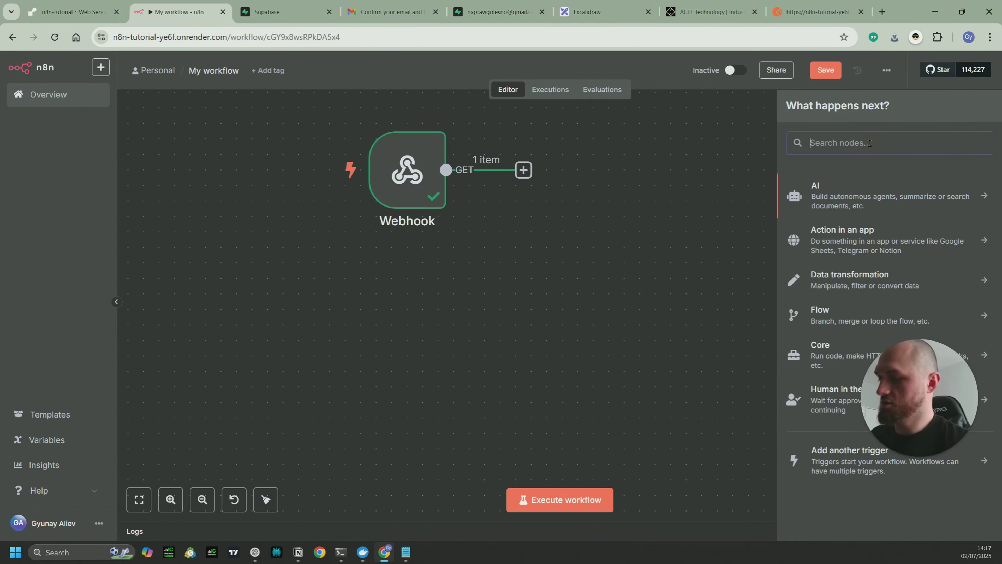
text(http)
key(Return)
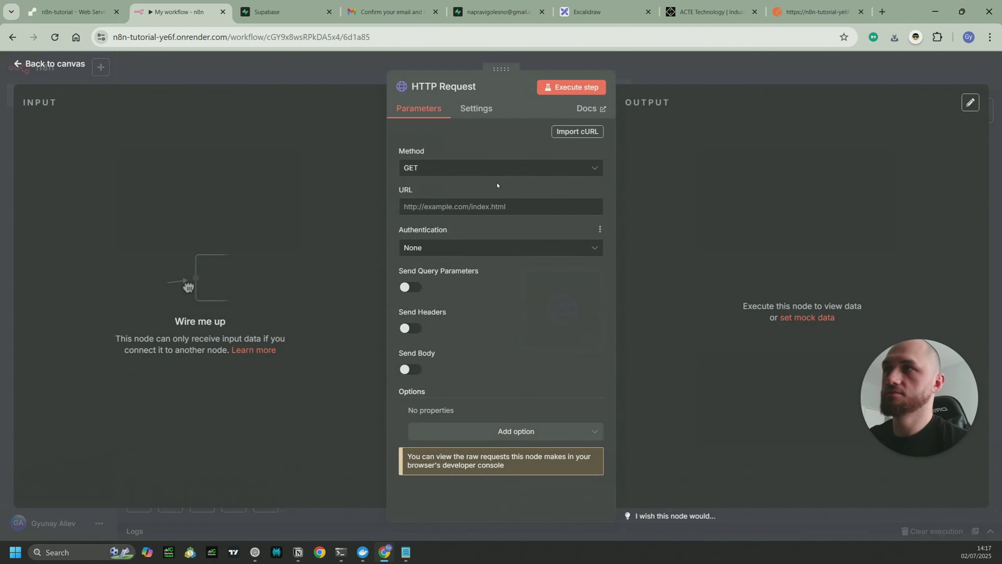
click(457, 205)
text(ht)
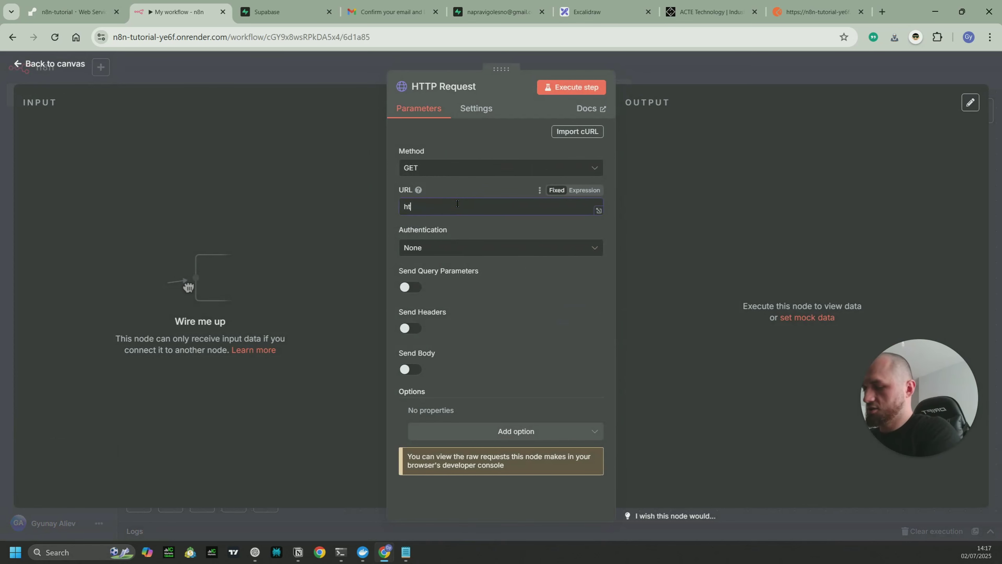
text(tps://go)
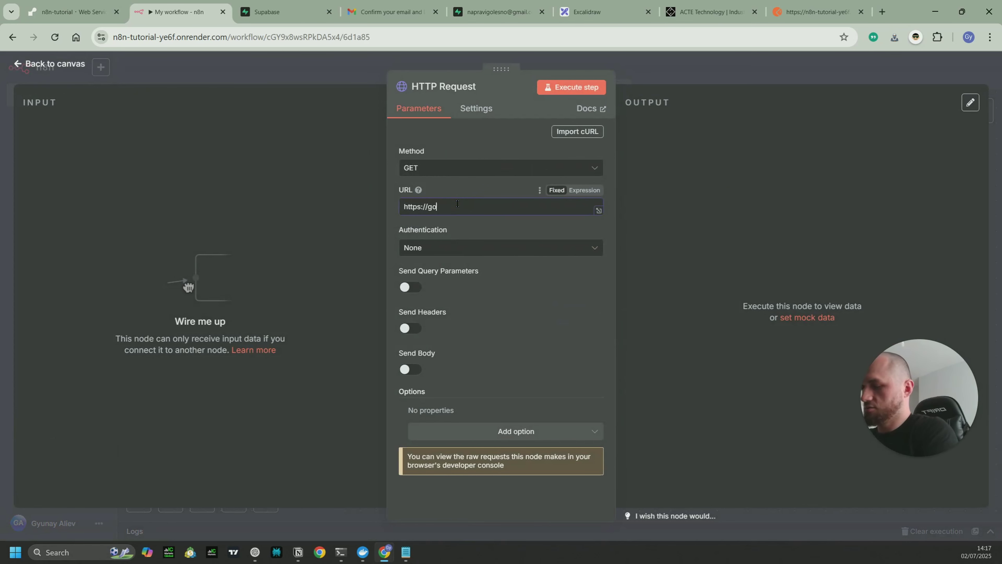
text(ogle.com)
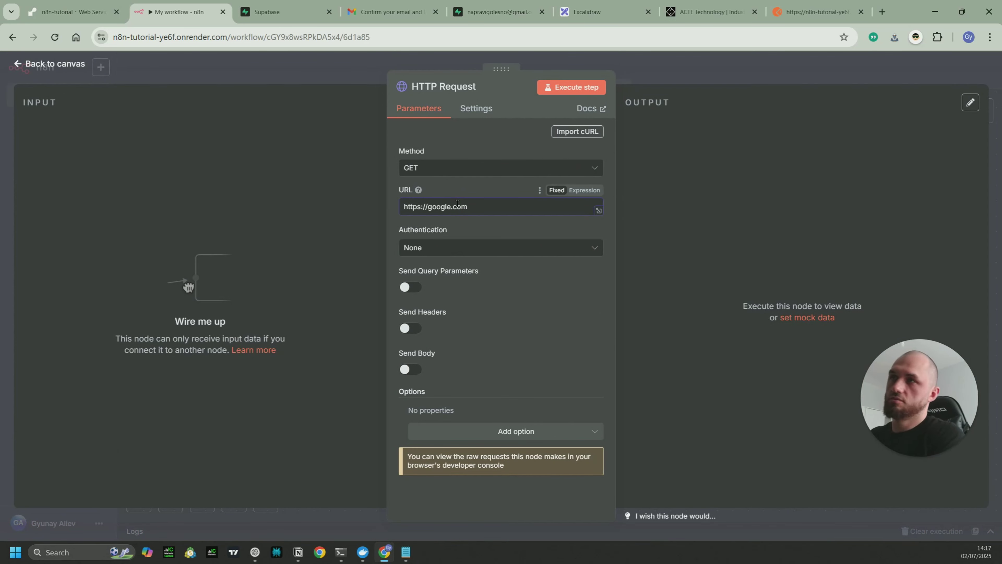
click(566, 85)
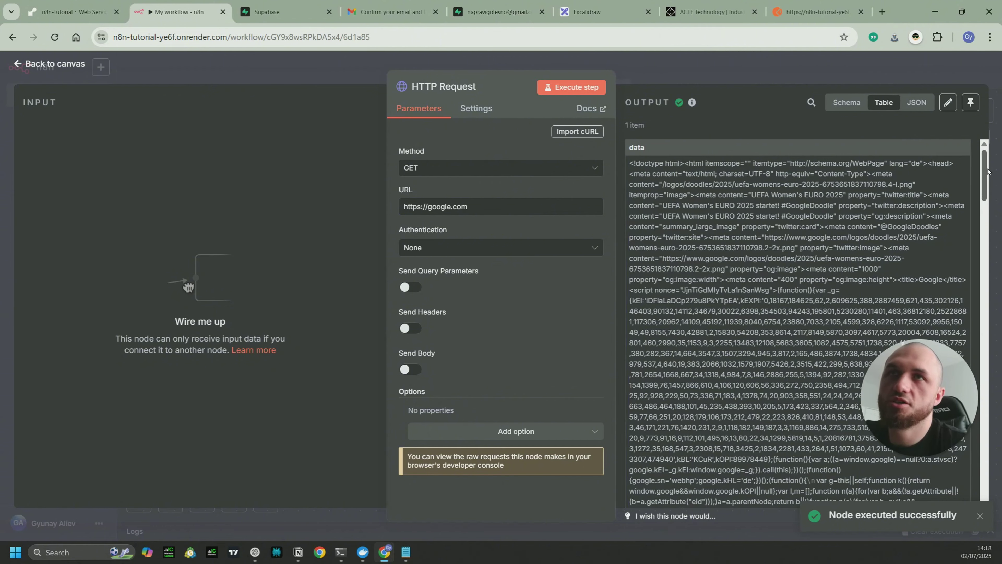
drag(983, 168, 983, 441)
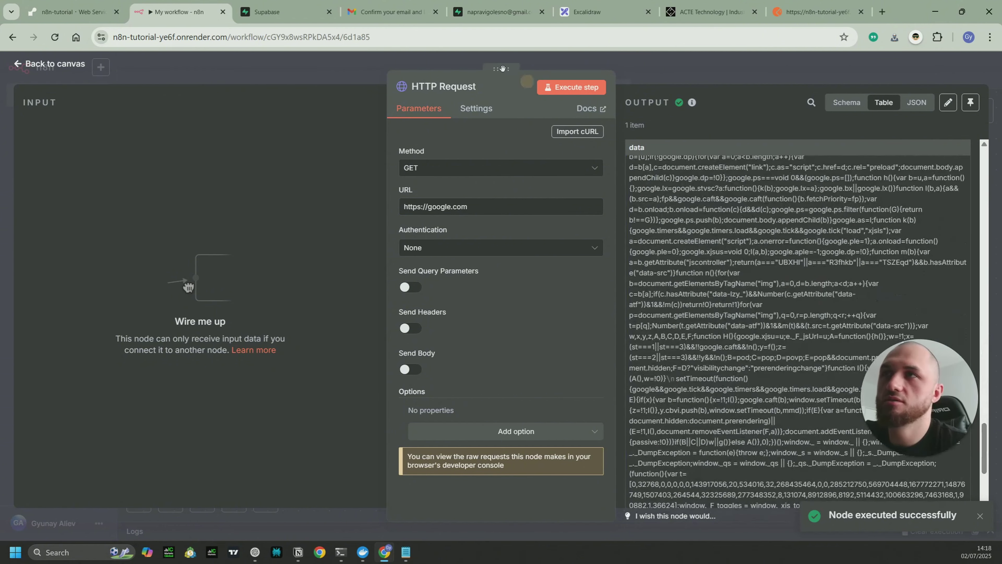
click(332, 73)
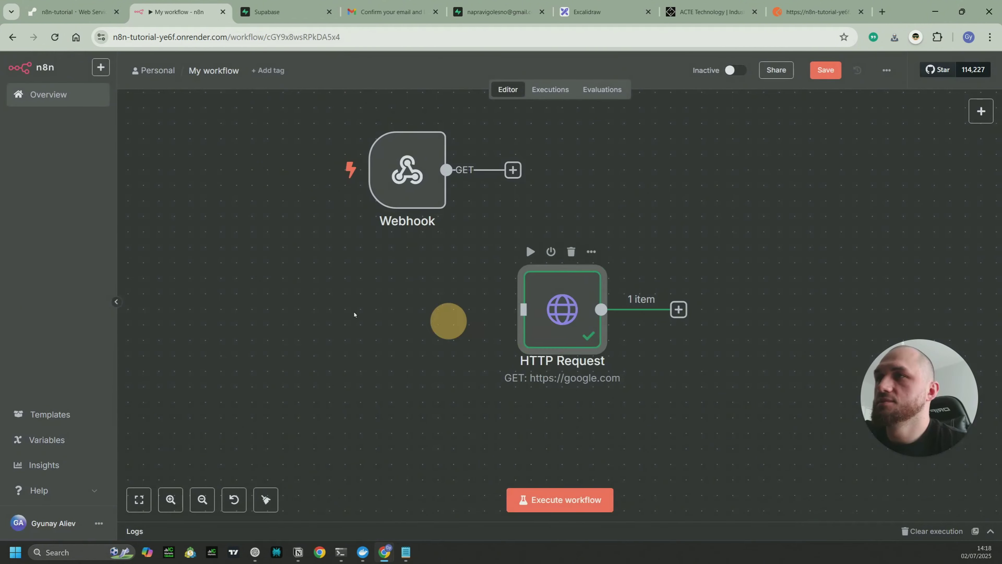
- Keep the HTTP Request node placed under the Webhook node on the canvas
drag(392, 313, 401, 309)
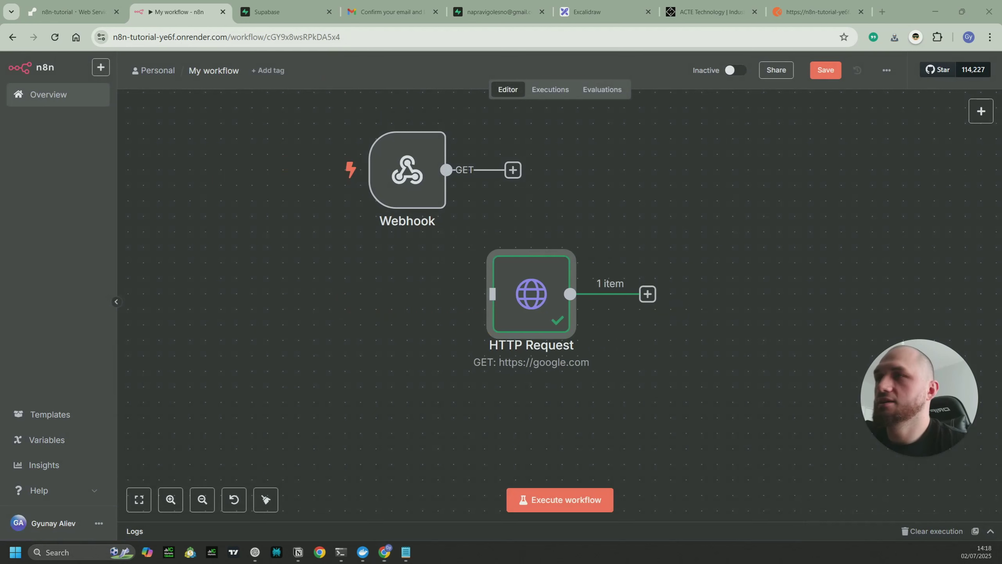
key(ctrl+z)
drag(114, 37, 347, 35)
click(347, 36)
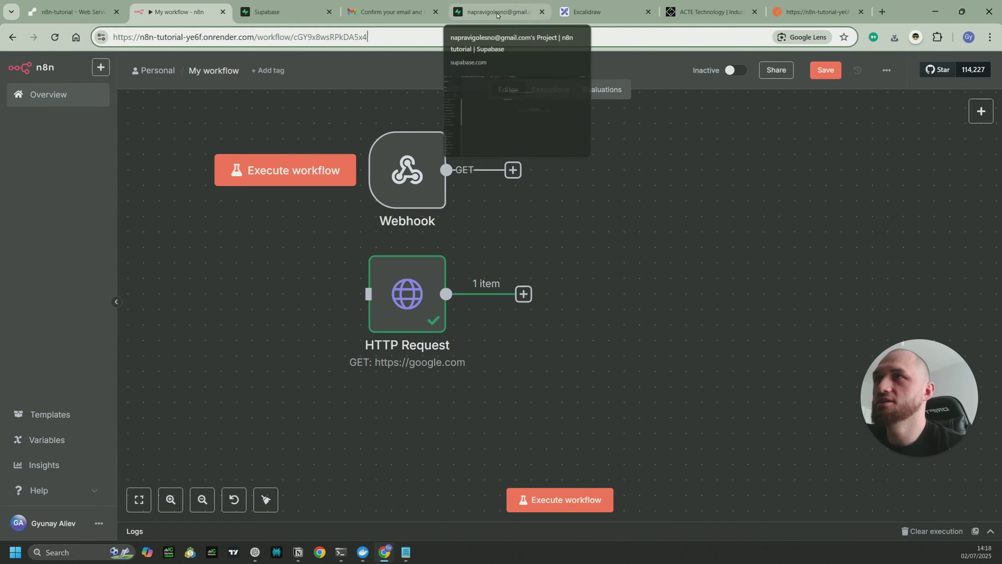
click(645, 173)
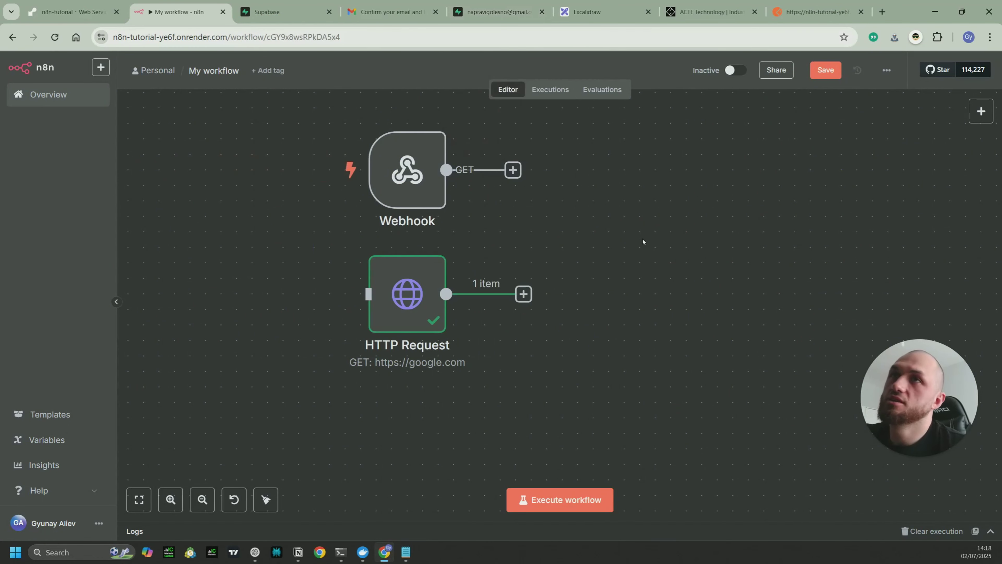
key(ctrl+shift+Tab)
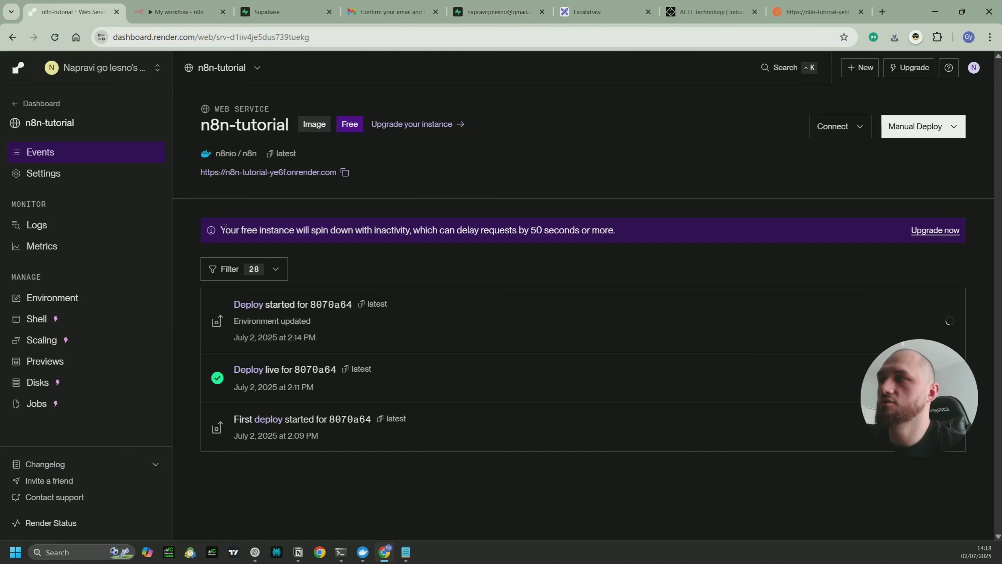
- Highlight Render's free instance spin-down warning, then return to the n8n workflow
drag(224, 228, 361, 230)
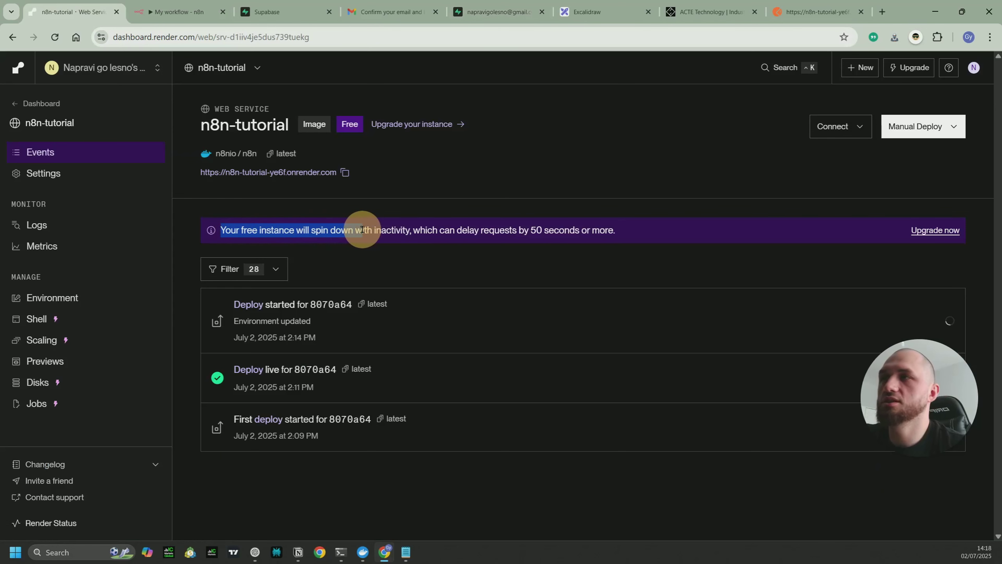
click(384, 229)
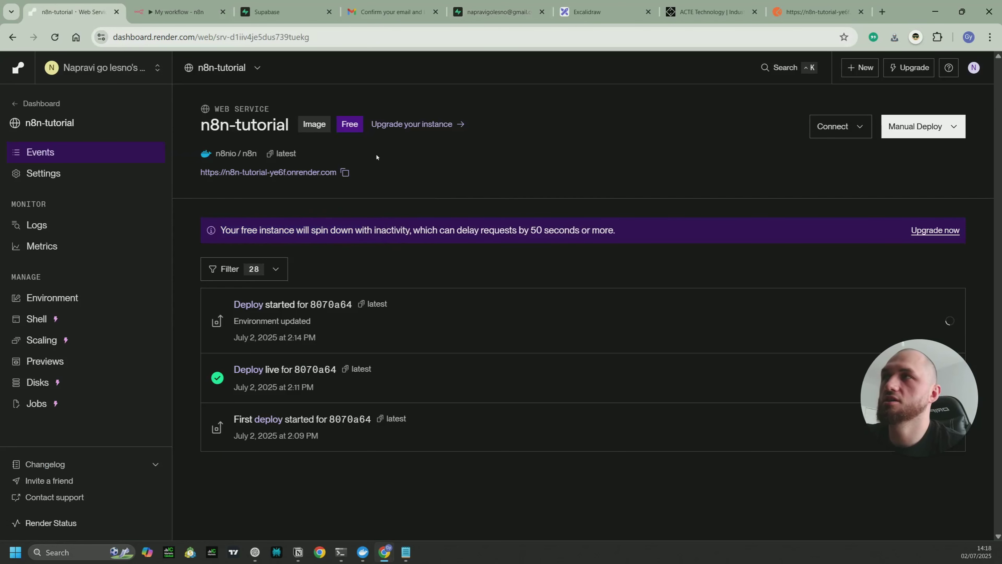
key(ctrl+Tab)
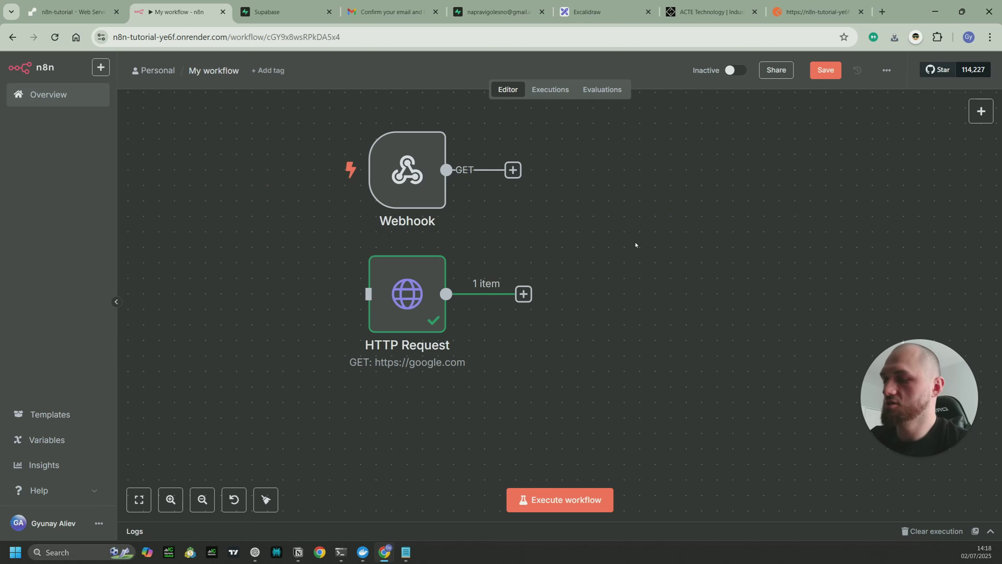
- Zoom and pan the n8n canvas to recentre the Webhook and HTTP Request nodes
scroll(636, 237, down, 3)
drag(658, 228, 481, 257)
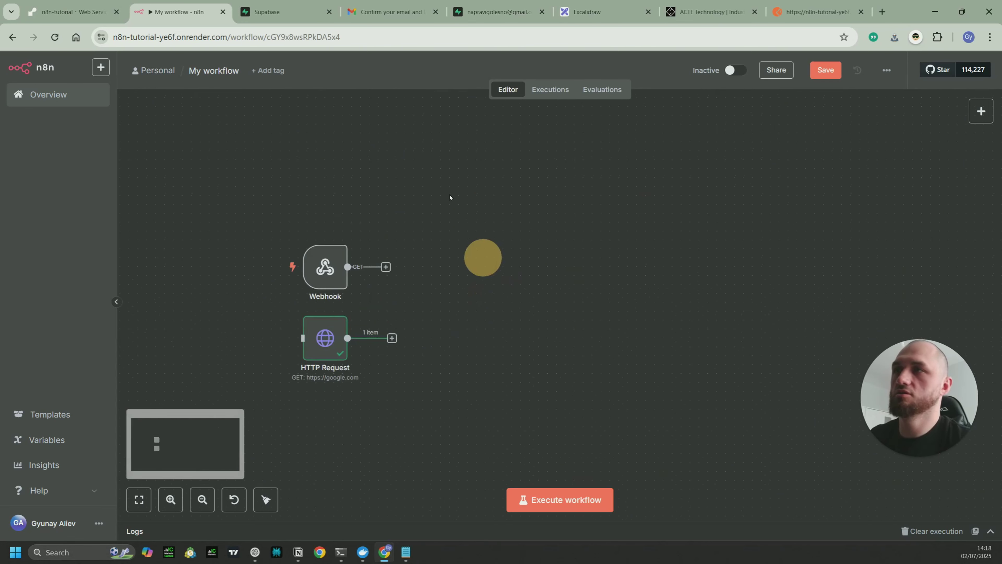
drag(375, 201, 512, 172)
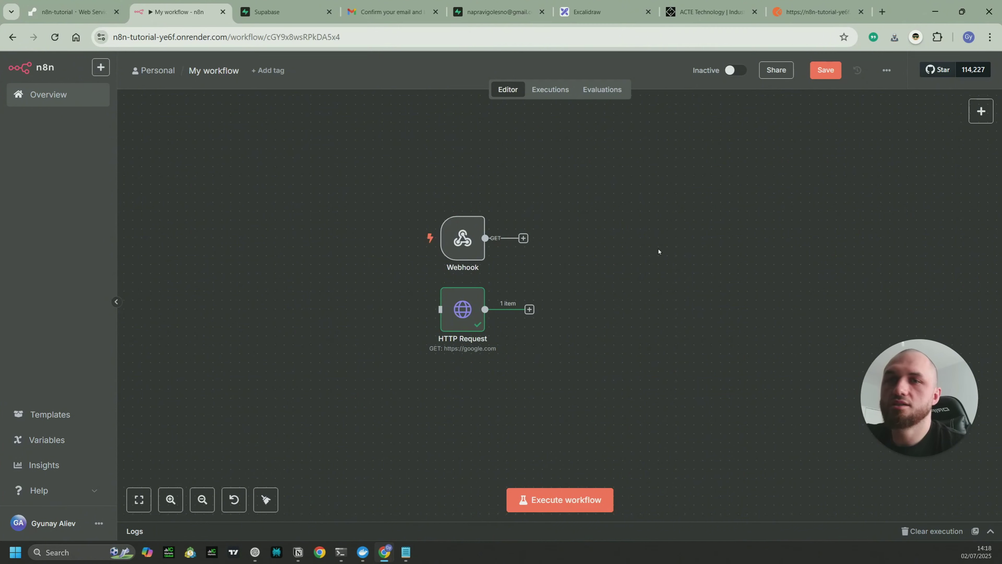
- Pan the Excalidraw diagram to the Hostinger and Elestio boxes, selecting SupaBase, Hostinger and Elestio in turn
click(592, 12)
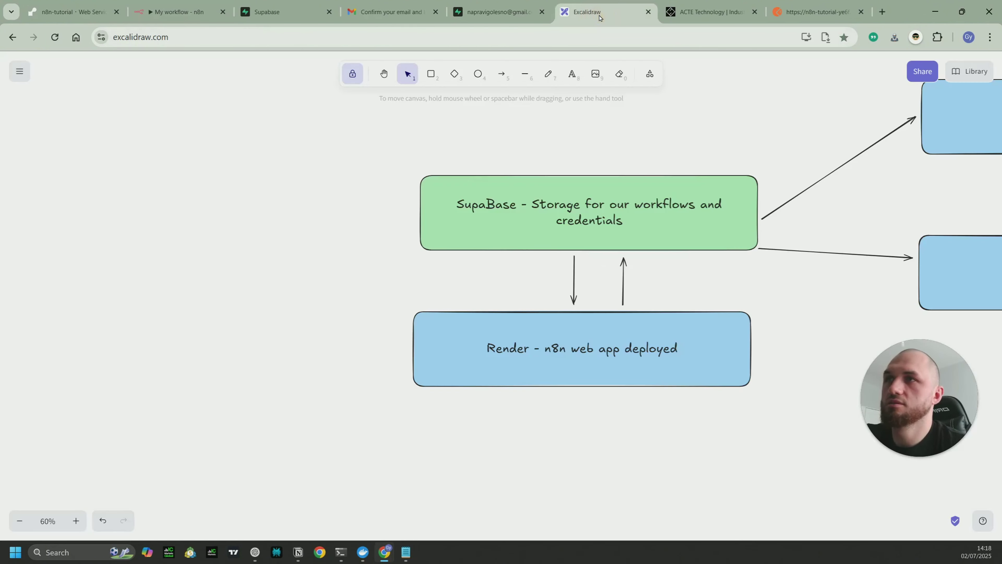
drag(575, 150, 202, 173)
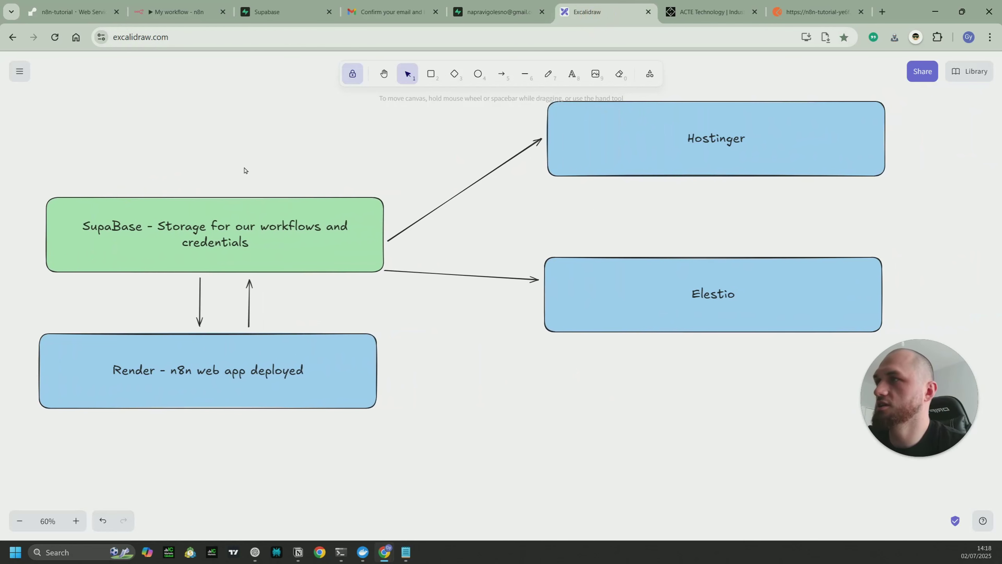
click(206, 245)
click(268, 154)
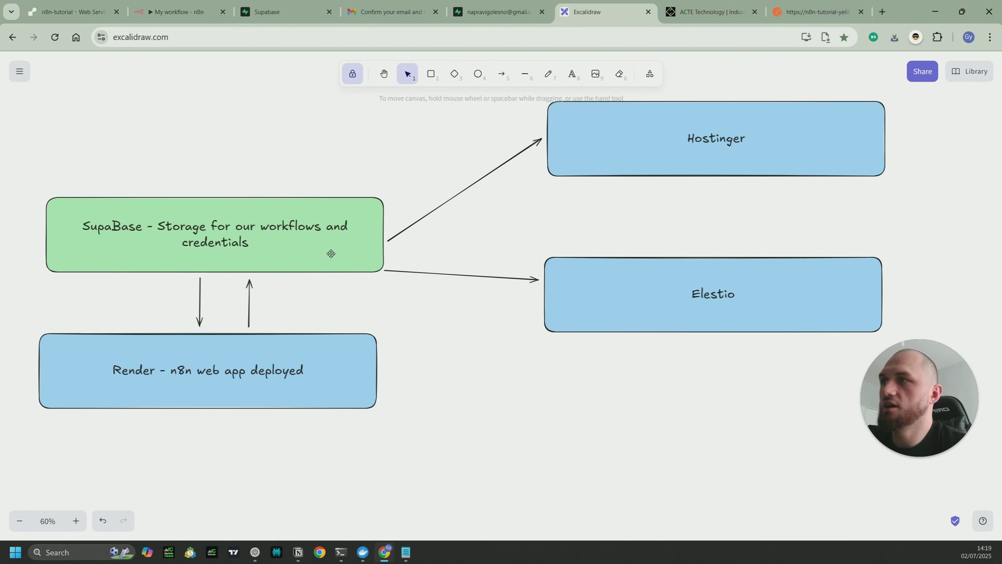
click(667, 138)
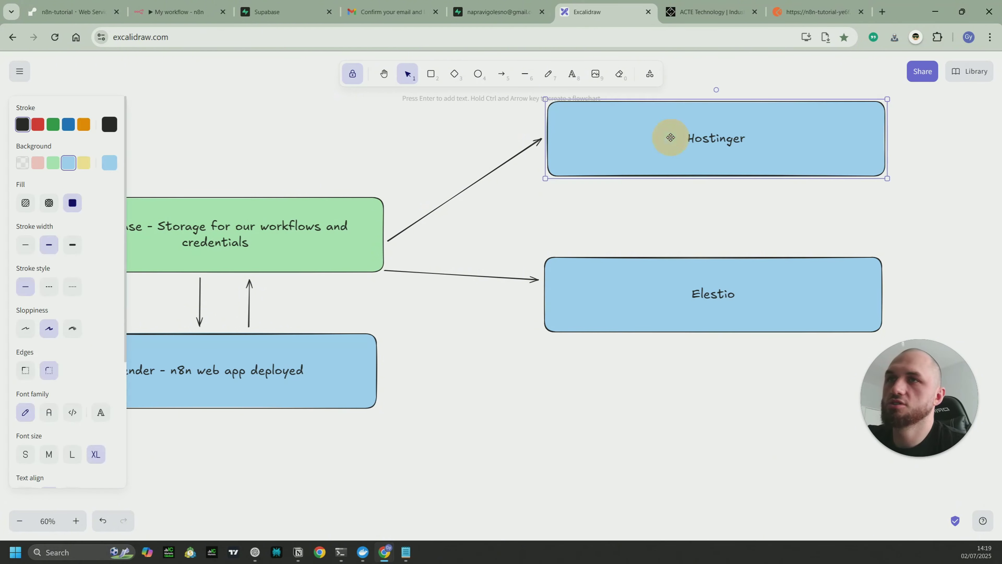
click(597, 219)
click(690, 296)
click(659, 405)
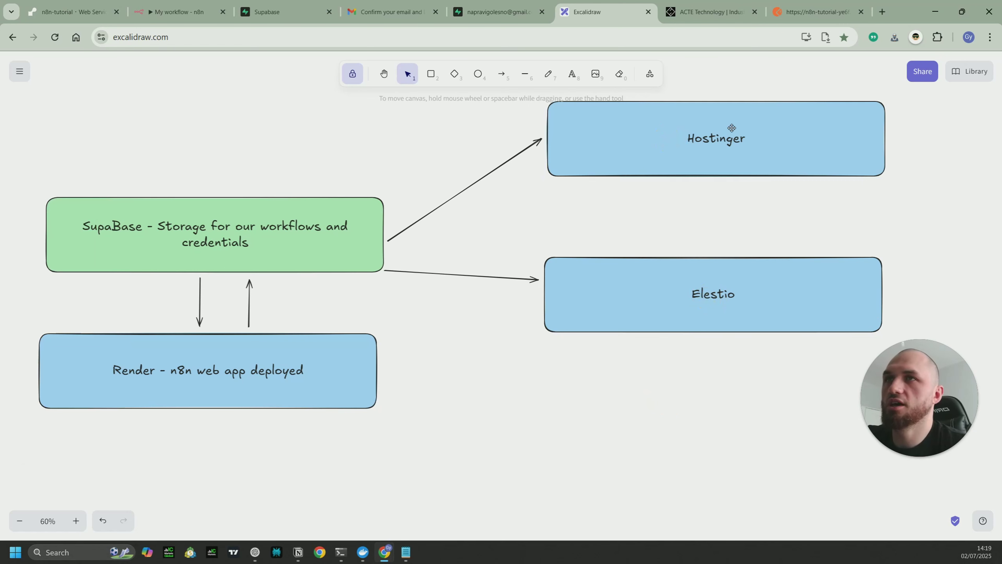
click(727, 138)
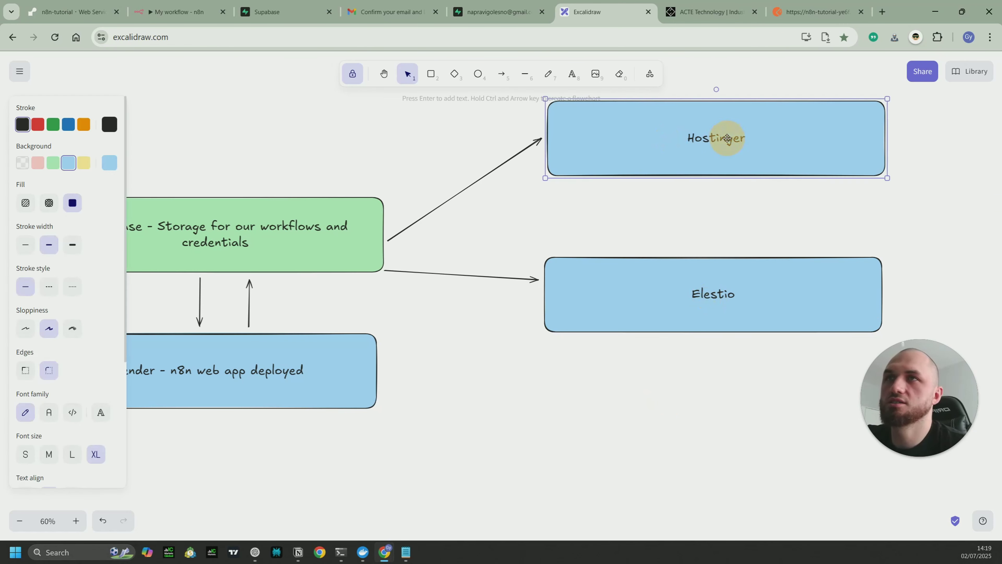
click(693, 202)
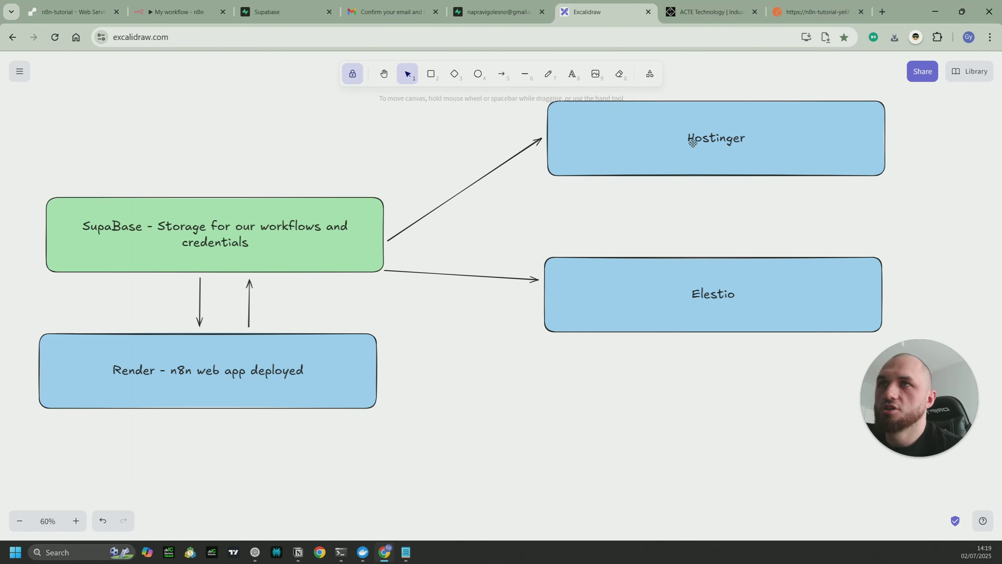
click(707, 300)
click(708, 399)
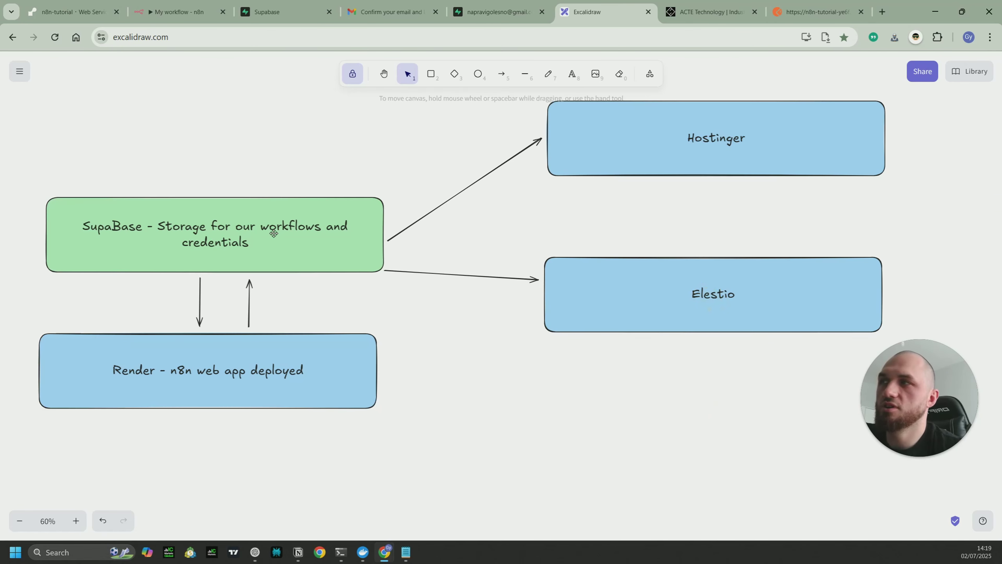
- Nudge the Elestio box slightly down and right, keeping the SupaBase arrow attached
click(687, 399)
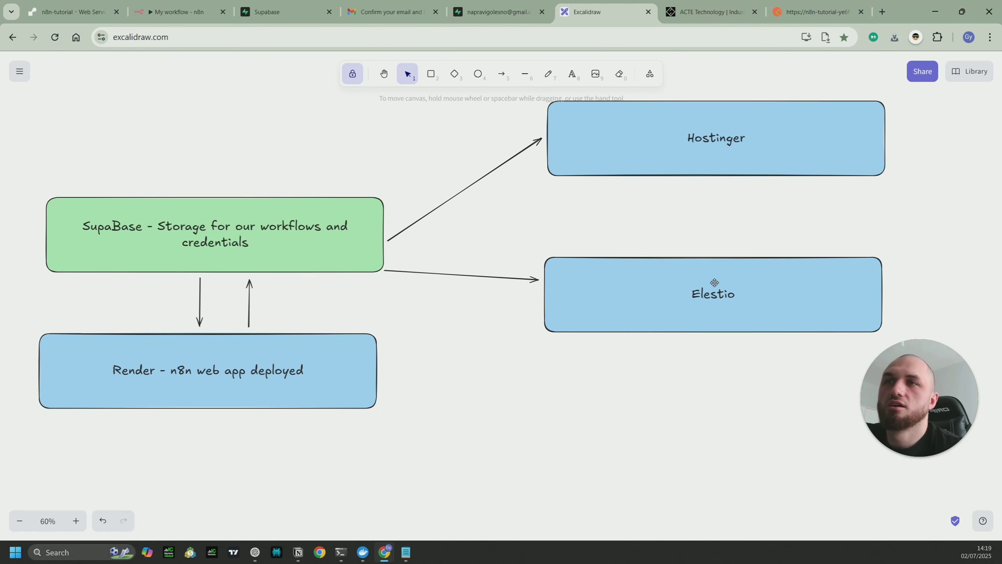
click(705, 386)
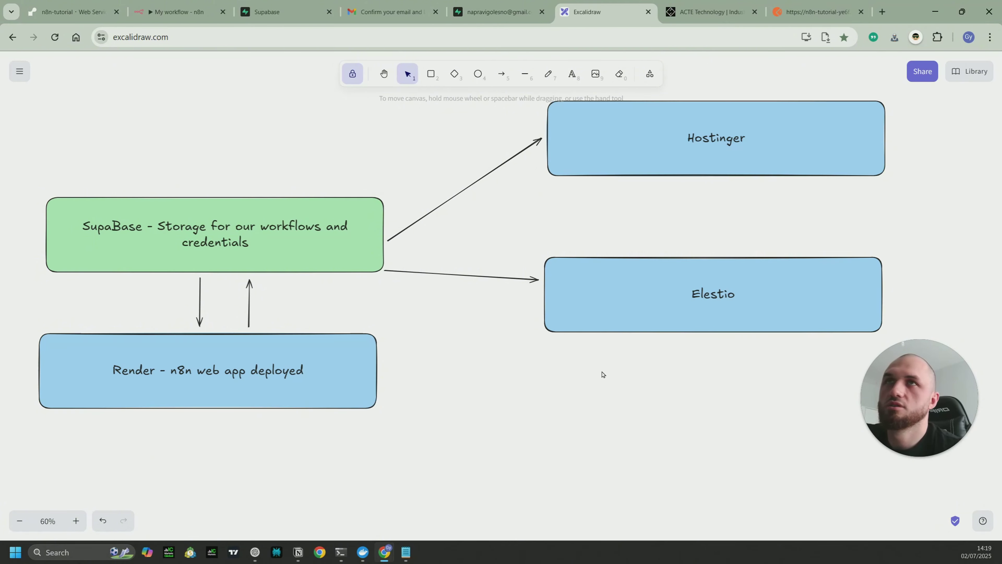
drag(718, 294, 721, 301)
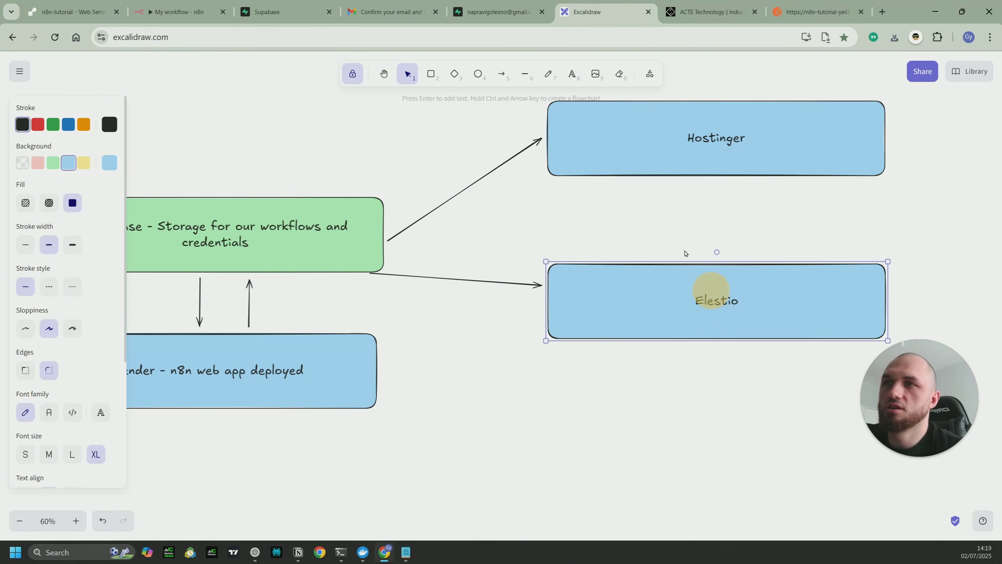
click(689, 208)
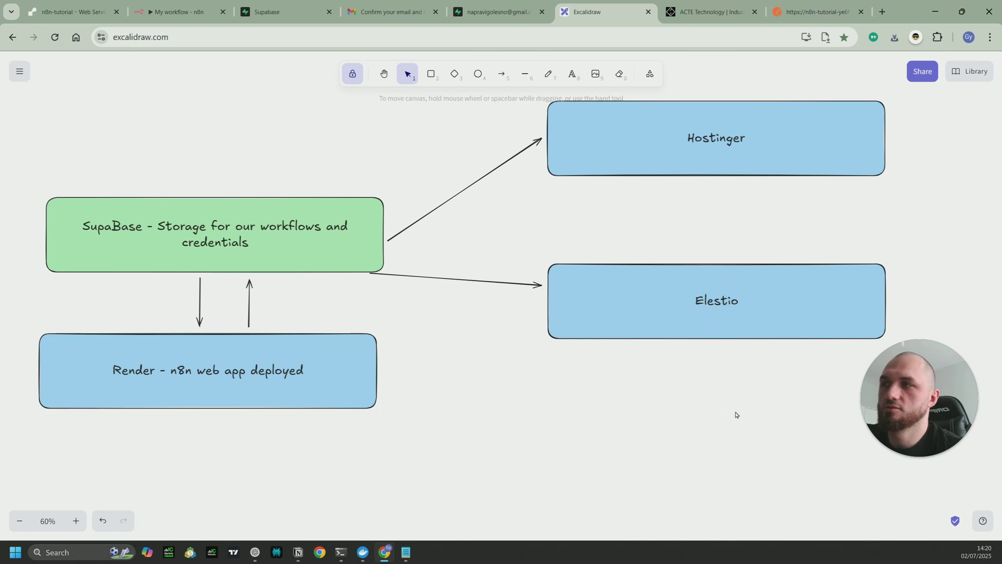